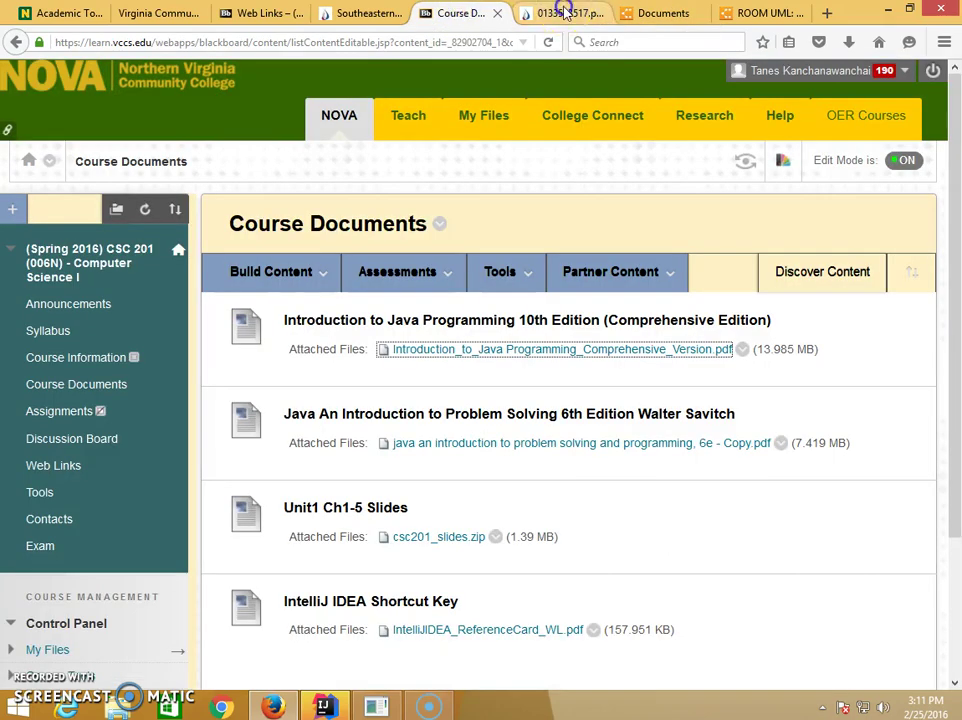
# - Go to the Web Links course page and select the lucidchart.com address under UML Editor Programs
pyautogui.click(283, 13)
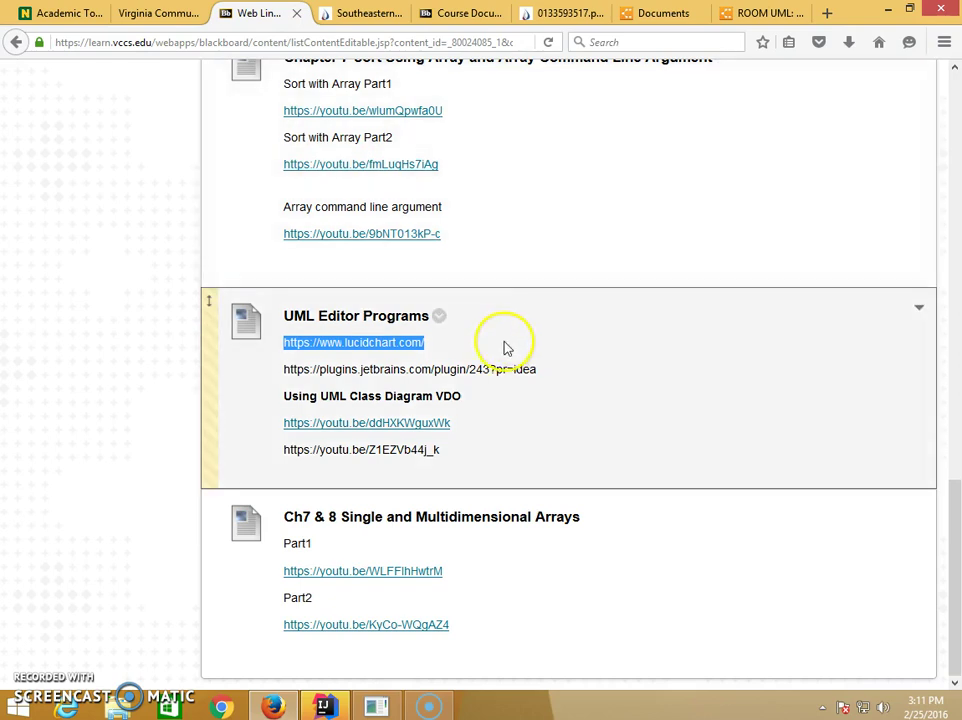
pyautogui.click(447, 342)
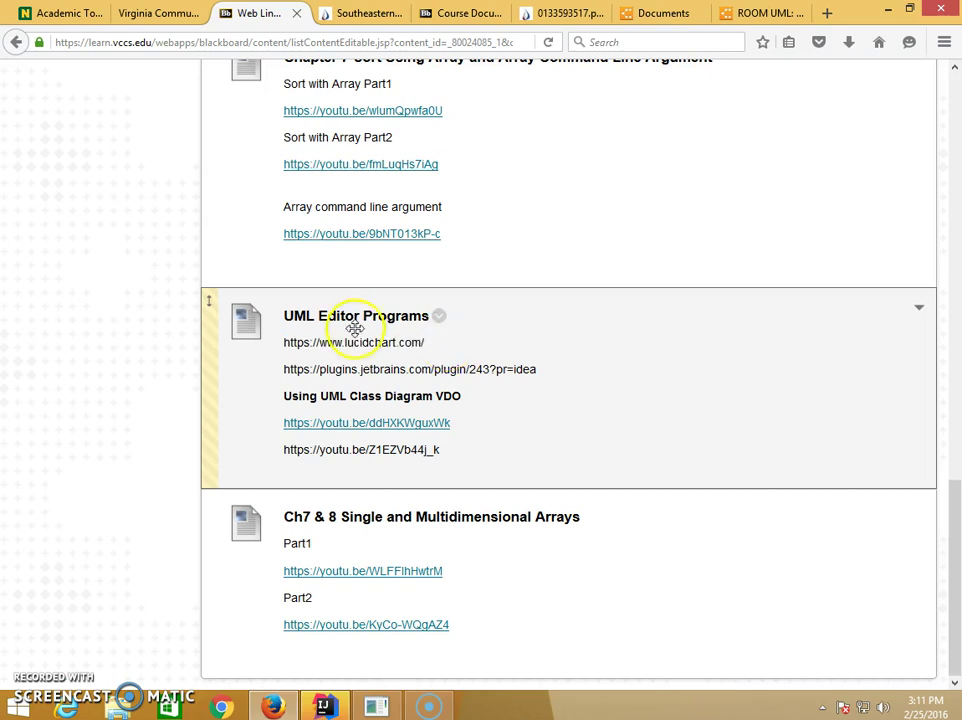
pyautogui.moveTo(430, 344); pyautogui.dragTo(286, 344)
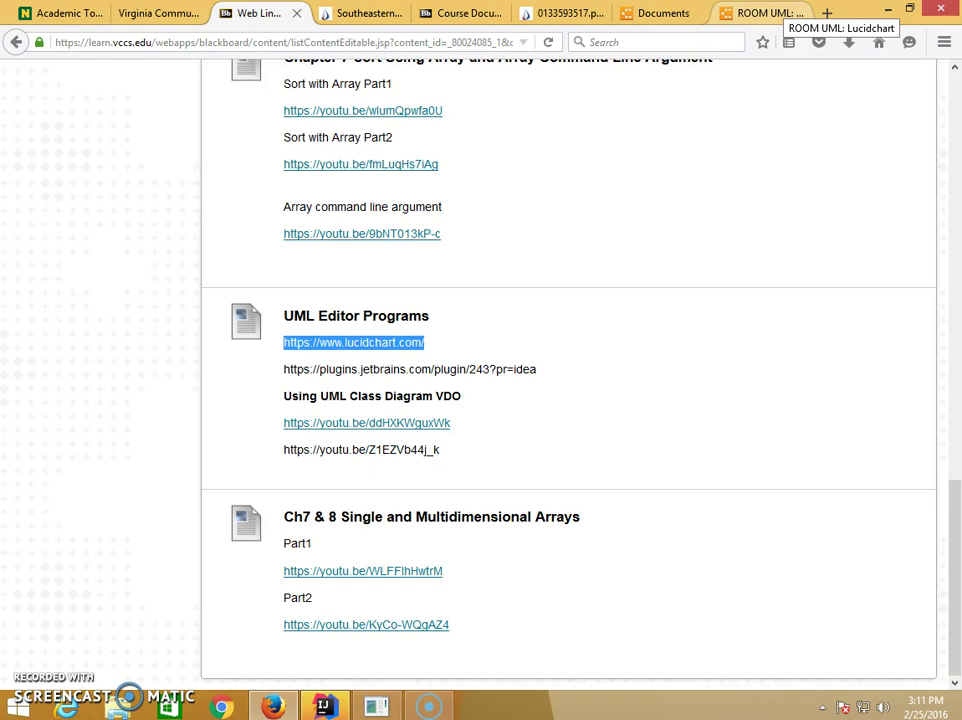
# - Switch to the ROOM UML diagram and select the Room class box
pyautogui.click(773, 10)
pyautogui.scroll(2, 672, 350)
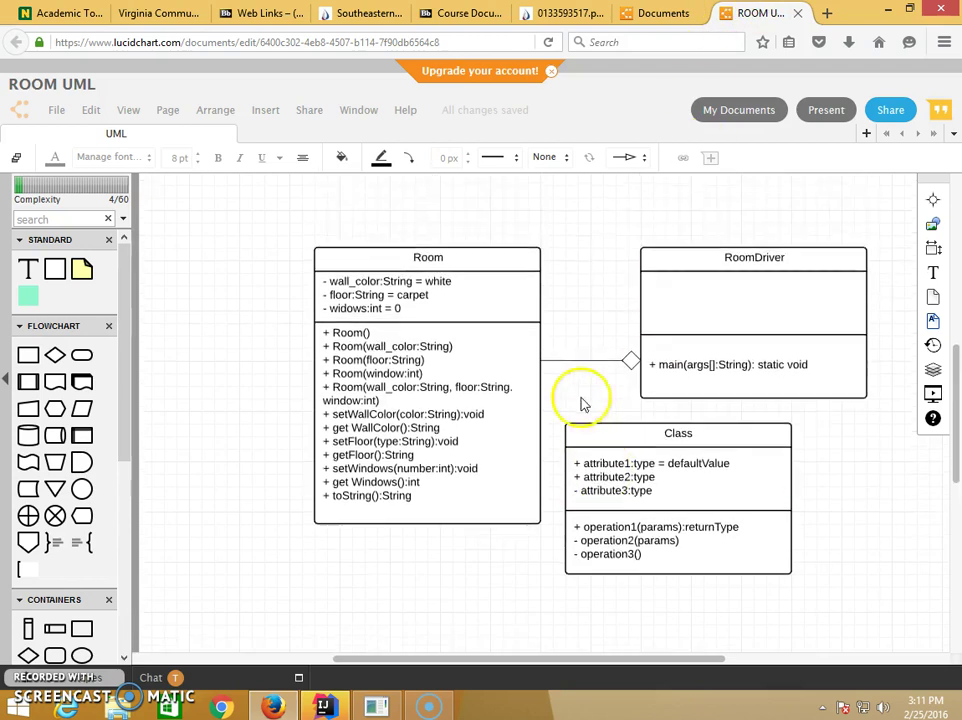
pyautogui.click(458, 268)
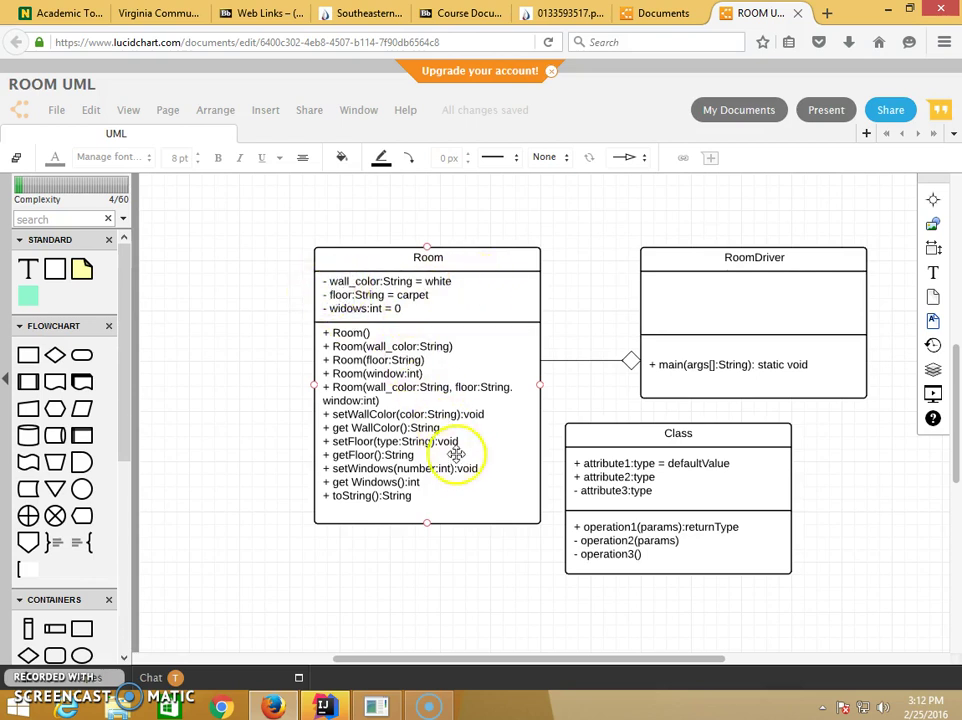
# - Zoom in on the Room class and inspect its attribute lines
pyautogui.scroll(5, 440, 457)
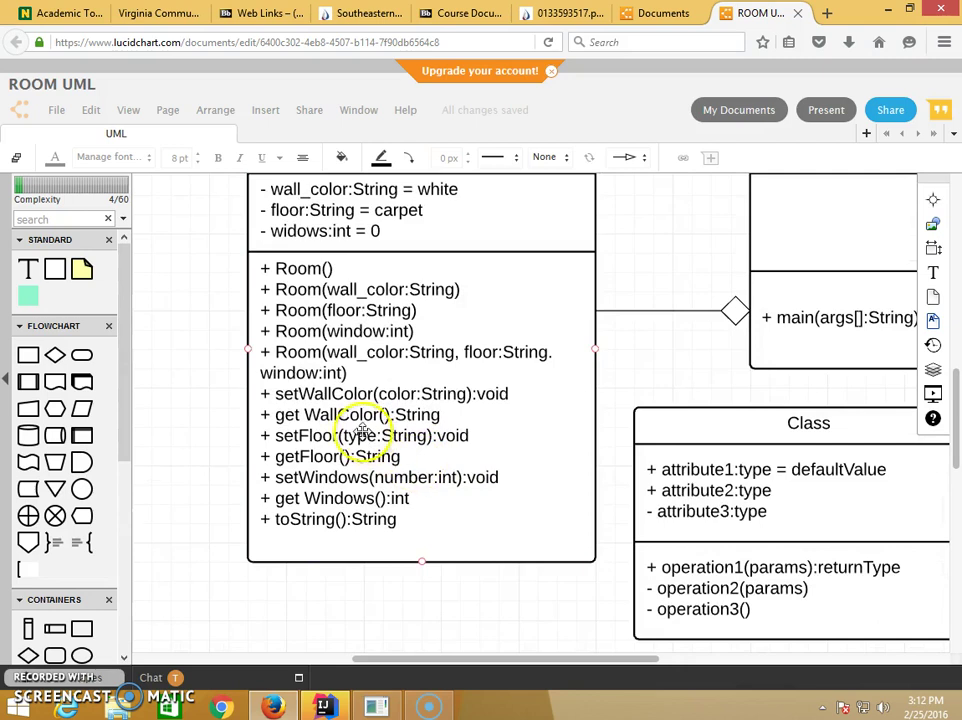
pyautogui.scroll(1, 355, 435)
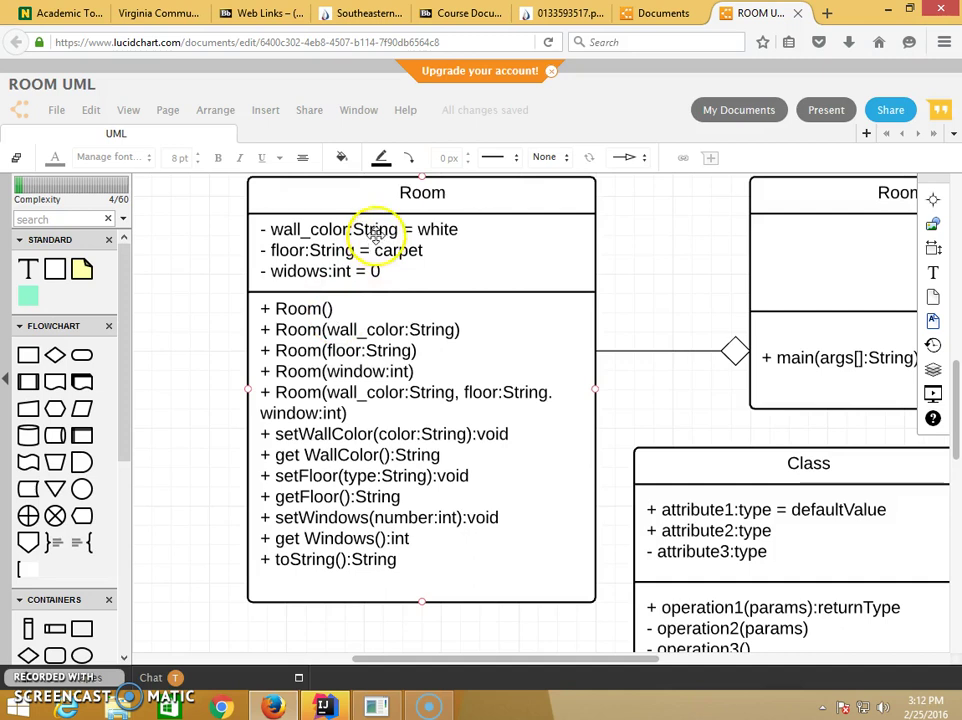
pyautogui.click(275, 251)
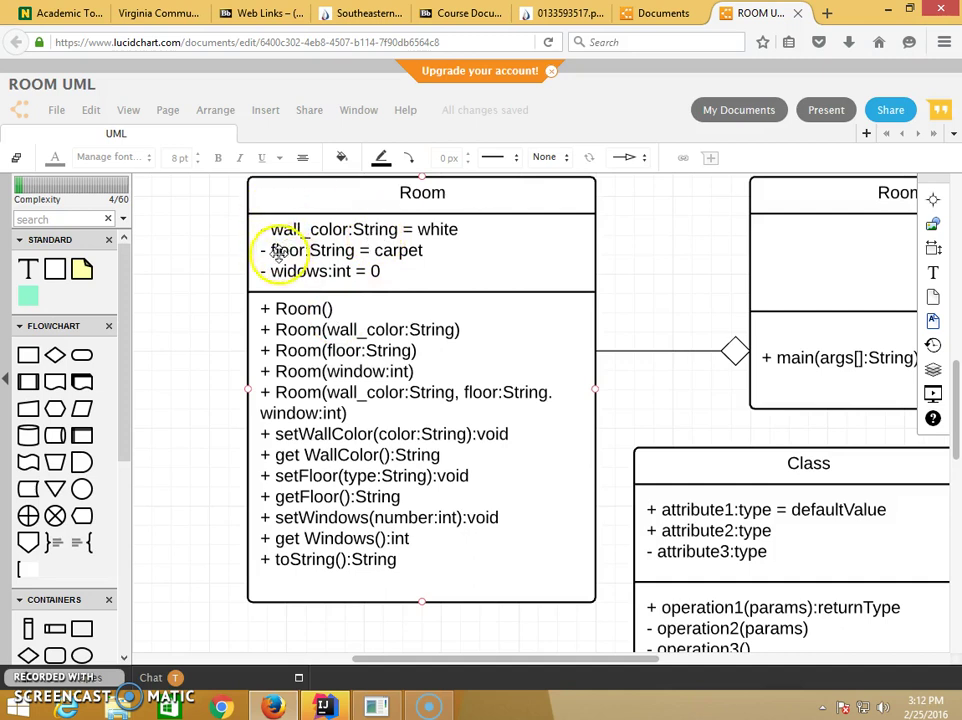
pyautogui.click(278, 252)
pyautogui.click(334, 214)
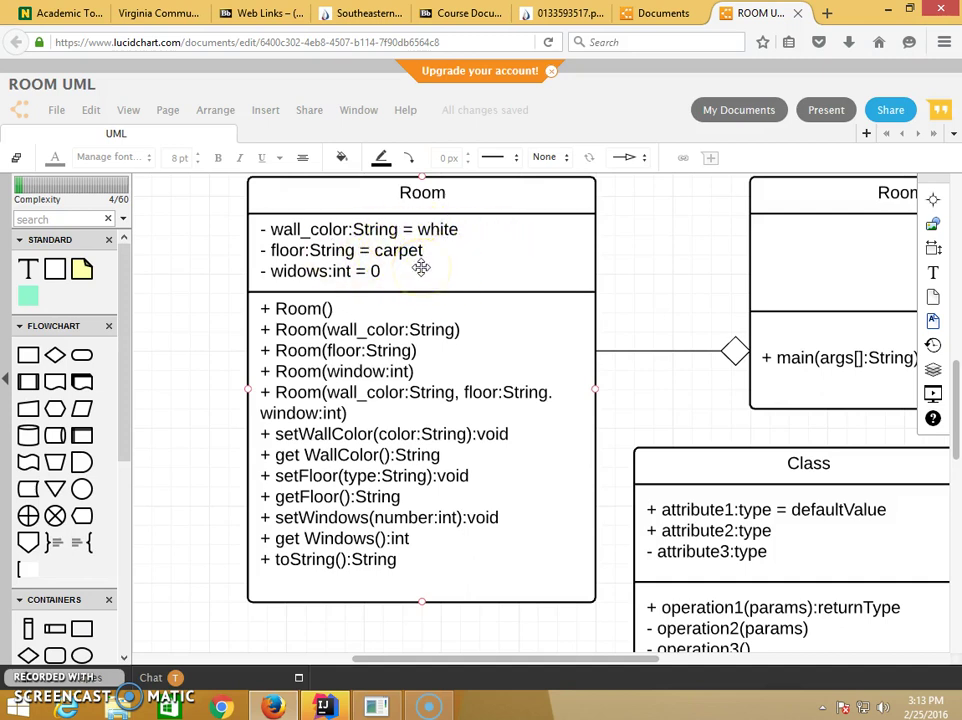
# - Check the Room class's remaining details, then switch to IntelliJ IDEA
pyautogui.scroll(1, 421, 267)
pyautogui.click(440, 311)
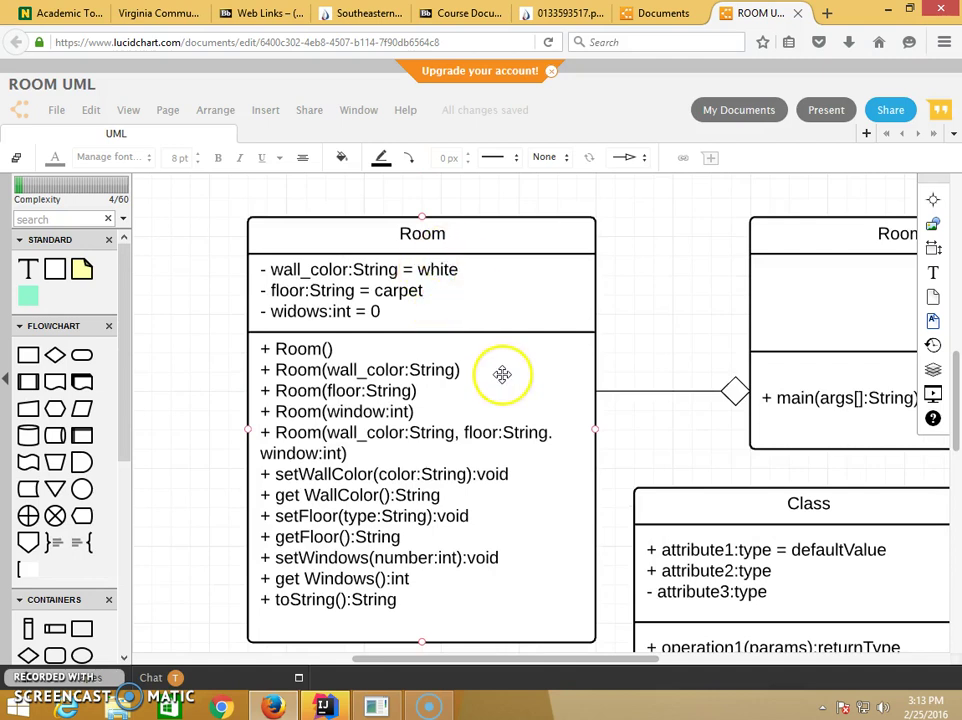
pyautogui.click(481, 263)
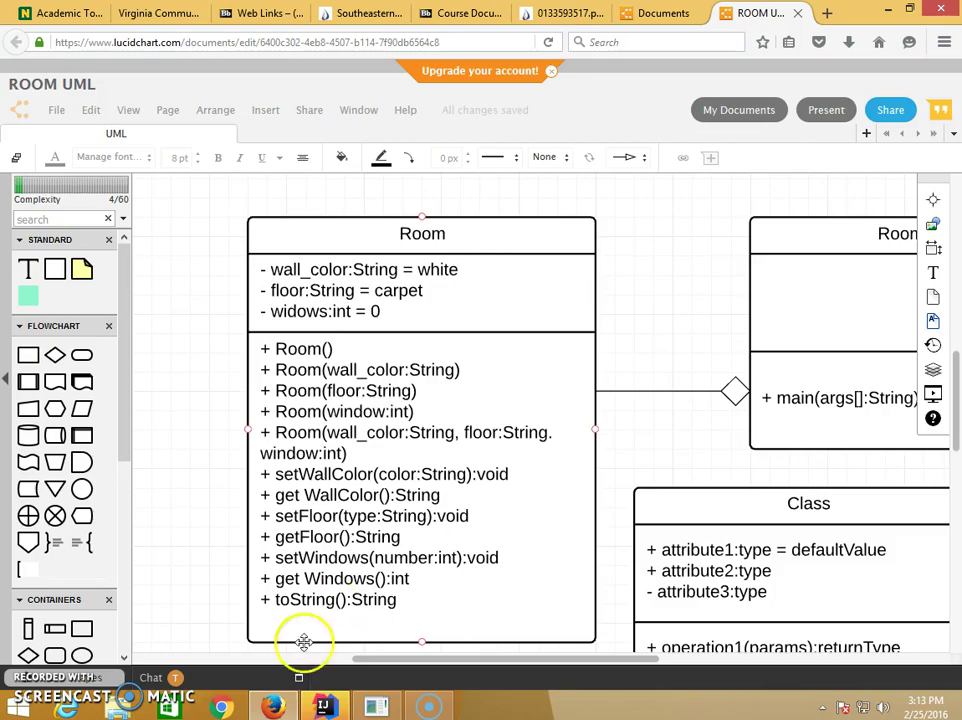
pyautogui.click(322, 707)
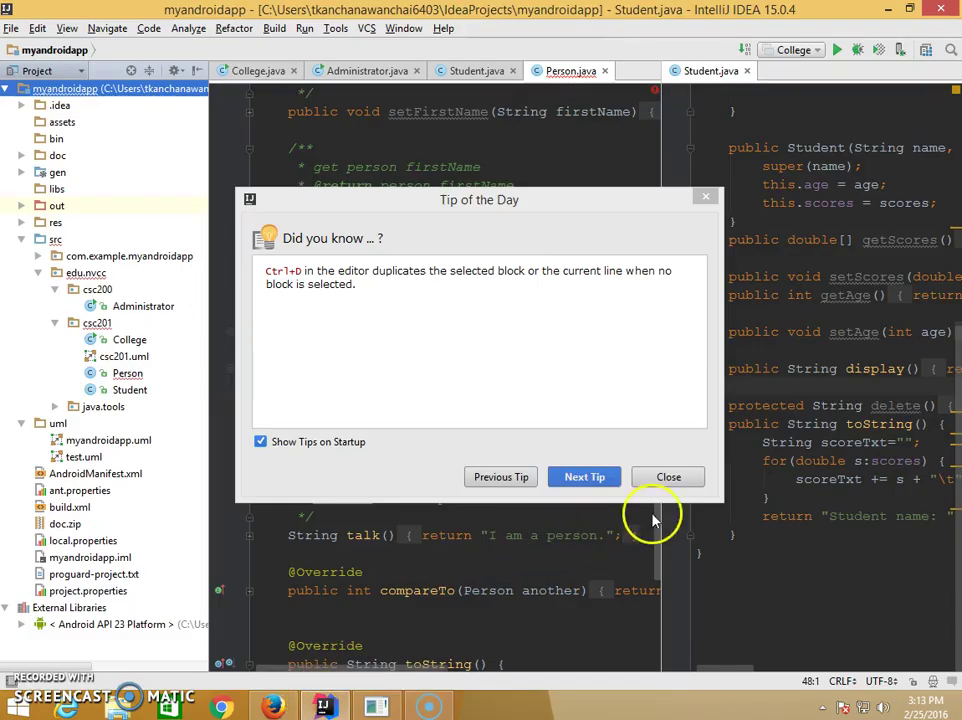
# - Dismiss Tip of the Day and create a new Java class named Room in the csc201 package
pyautogui.click(668, 477)
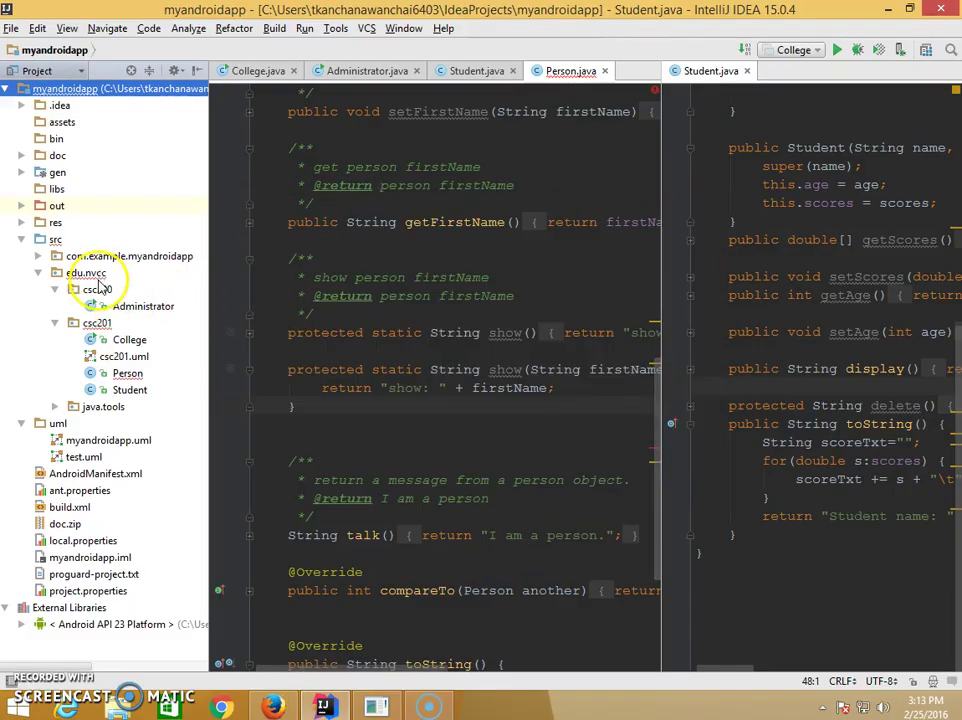
pyautogui.click(102, 323)
pyautogui.rightClick(106, 326)
pyautogui.moveTo(221, 84)
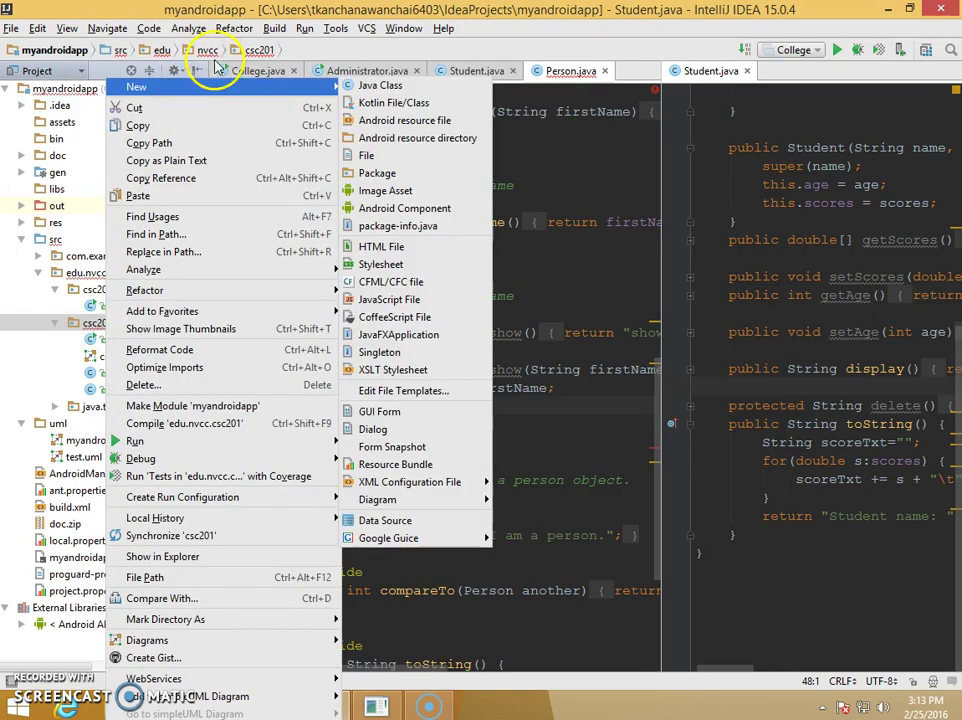
pyautogui.click(371, 88)
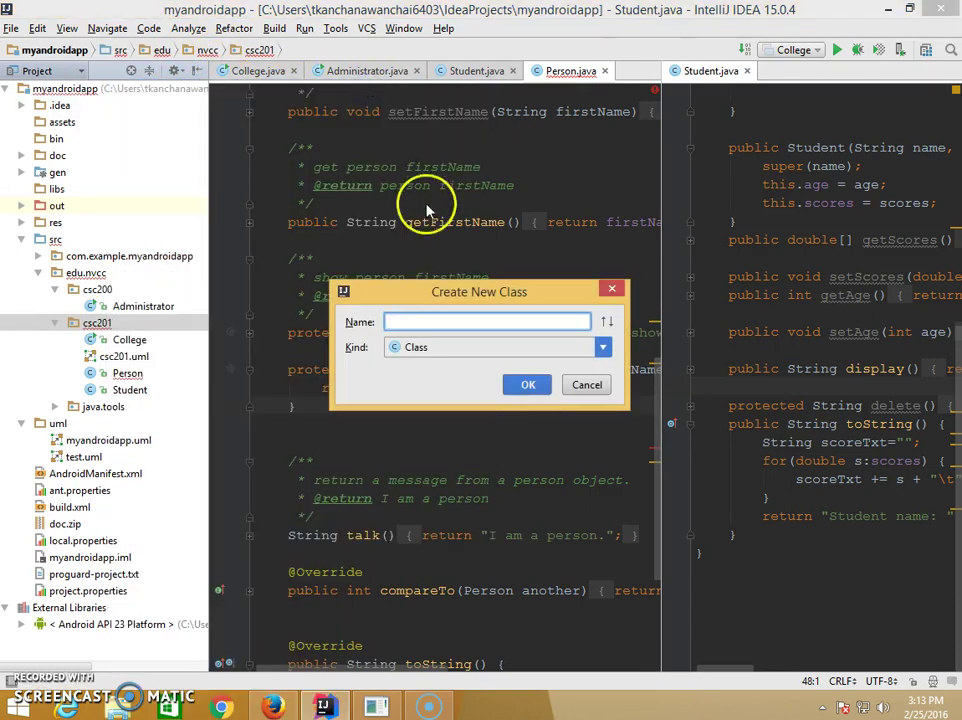
pyautogui.write('Room')
pyautogui.press('Return')
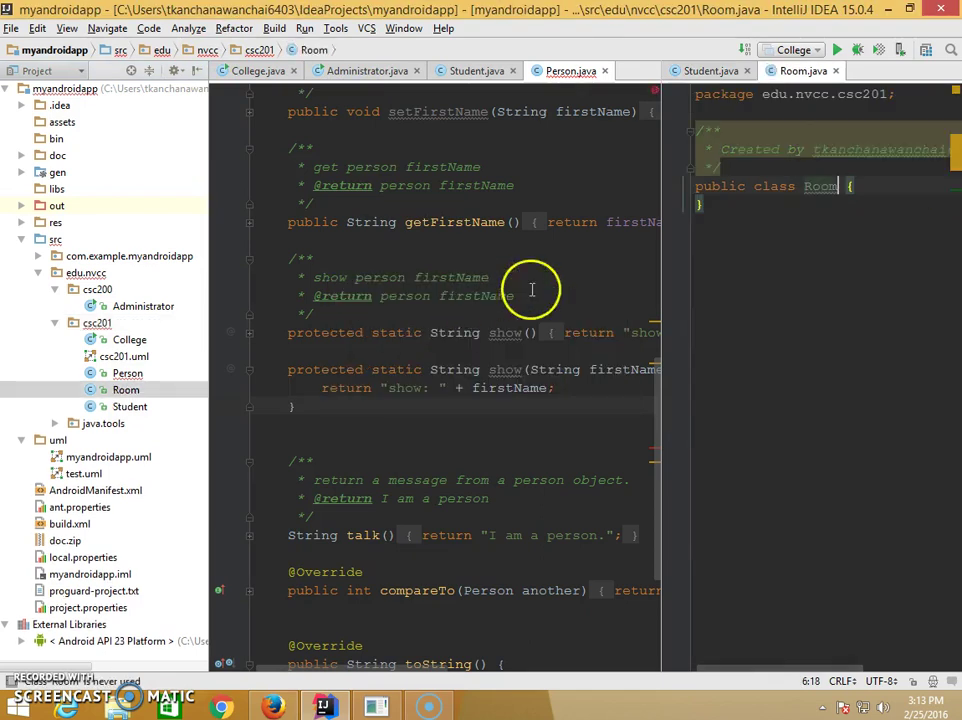
# - Widen the Room.java editor pane and start a new line inside the class body
pyautogui.moveTo(659, 230); pyautogui.dragTo(216, 232)
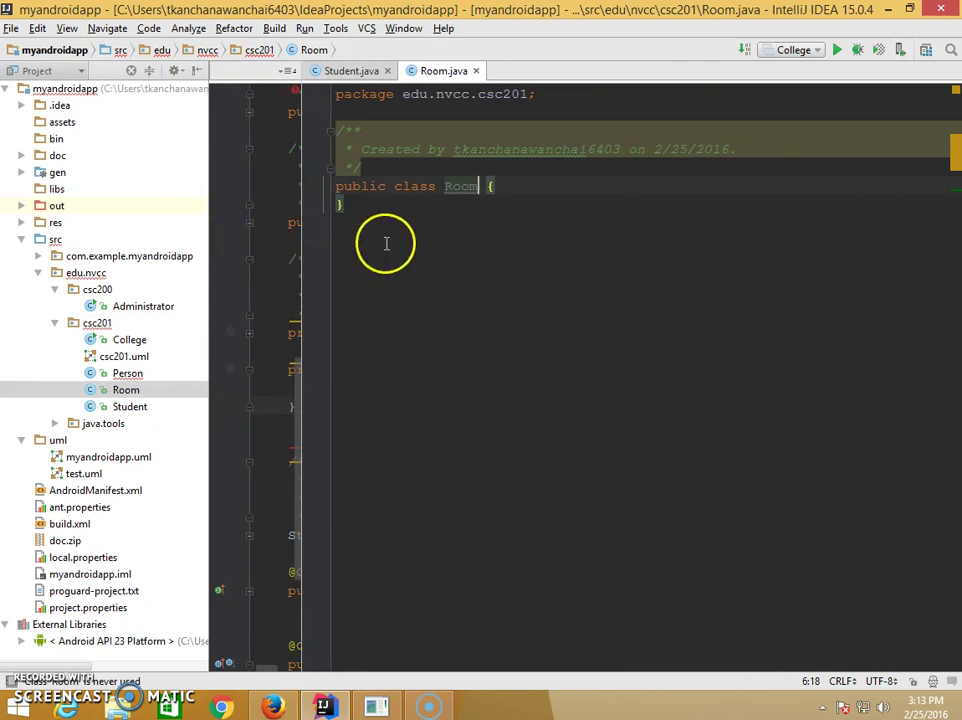
pyautogui.moveTo(515, 202); pyautogui.dragTo(523, 198)
pyautogui.click(516, 181)
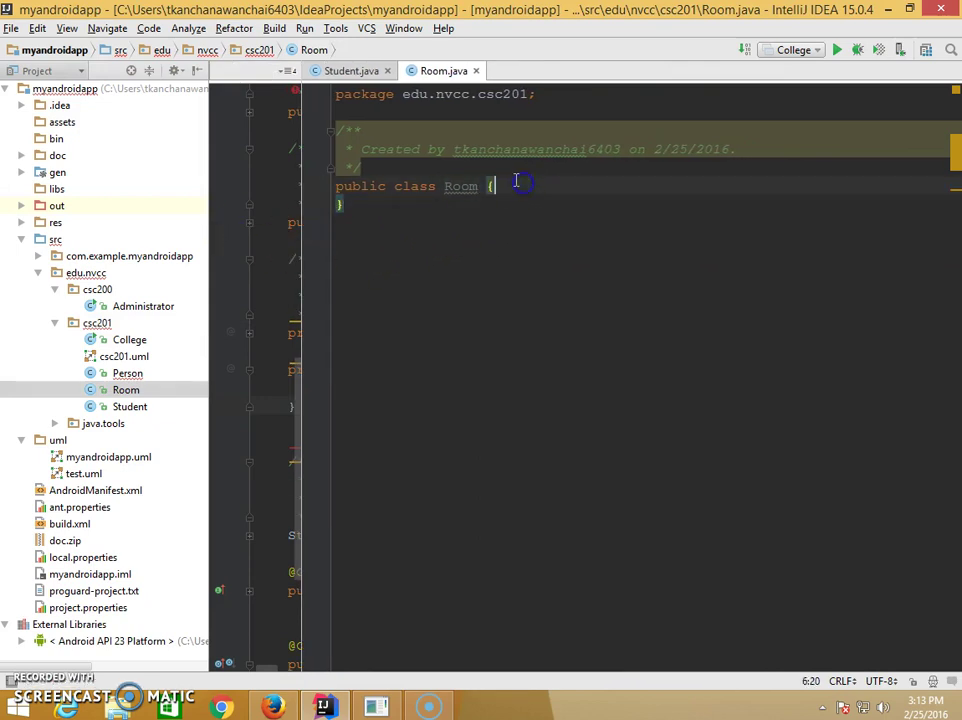
pyautogui.press('Return')
# - Begin a private color field in Room, checking the attribute name in the Lucidchart diagram
pyautogui.write('public')
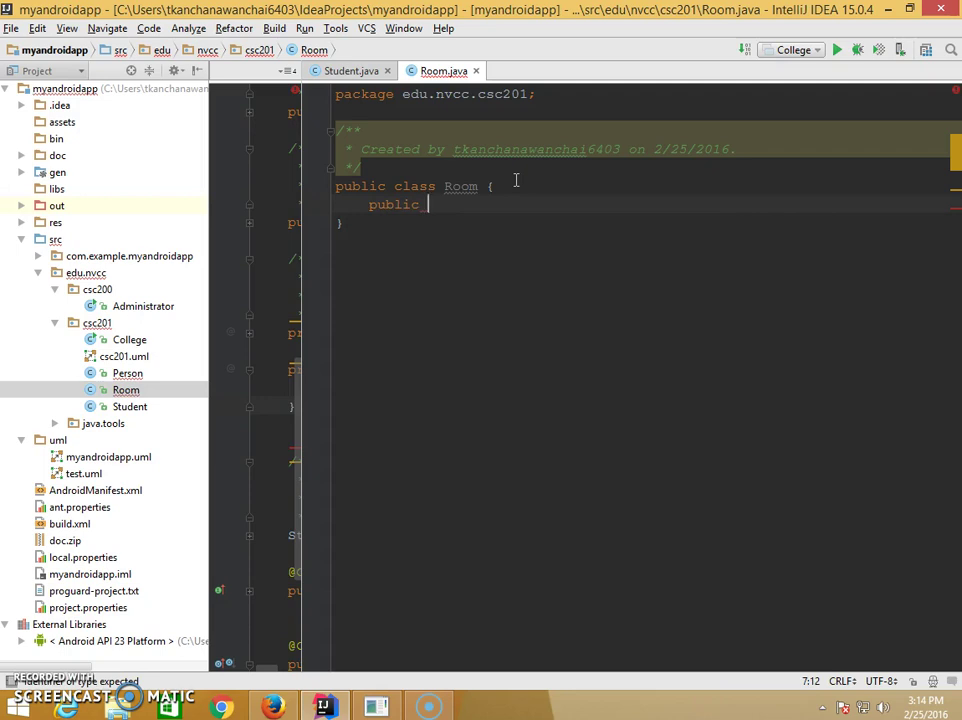
pyautogui.press('BackSpace')
pyautogui.press('BackSpace')
pyautogui.press('BackSpace')
pyautogui.press('BackSpace')
pyautogui.press('BackSpace')
pyautogui.press('BackSpace')
pyautogui.write('riv')
pyautogui.press('Return')
pyautogui.write('color')
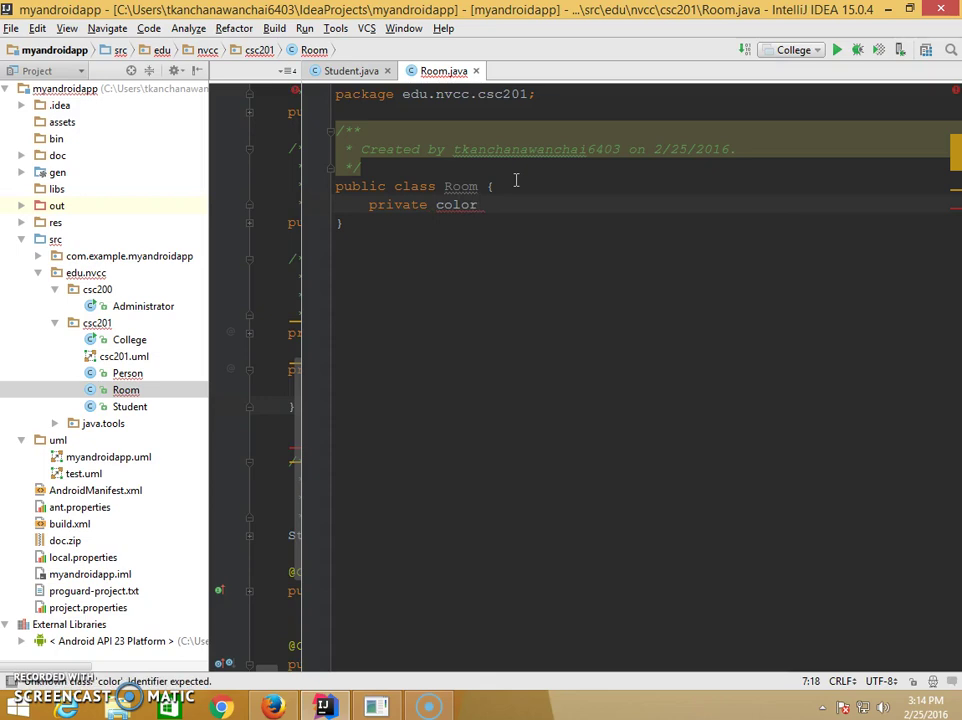
pyautogui.hotkey('alt', 'Tab')
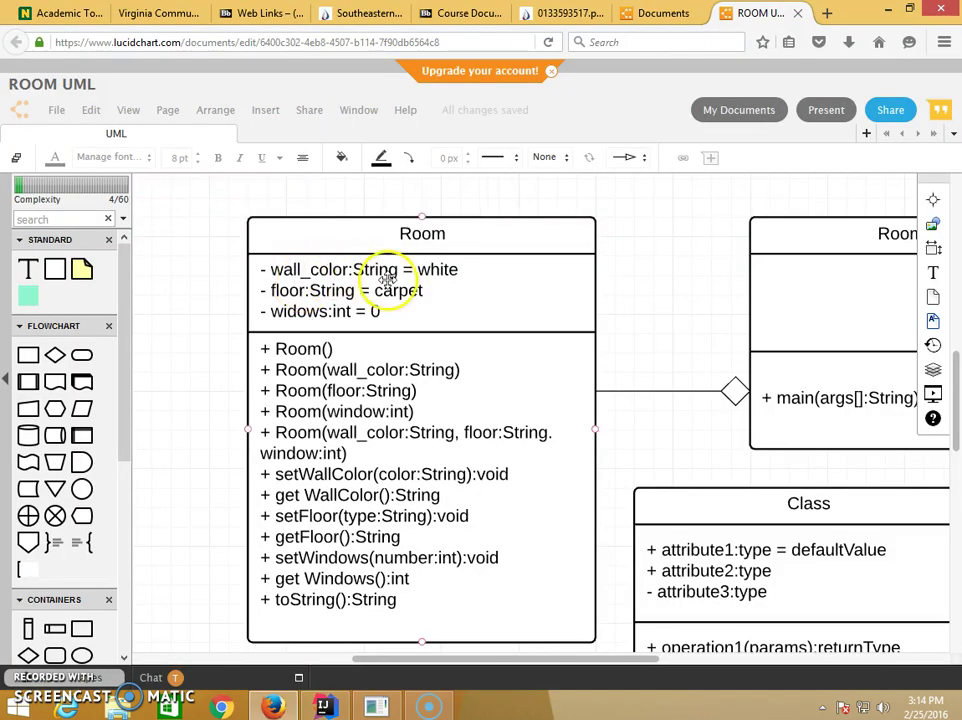
pyautogui.hotkey('alt', 'Tab')
# - Complete the field as private String wall_color assigned white, comparing against the diagram
pyautogui.click(433, 204)
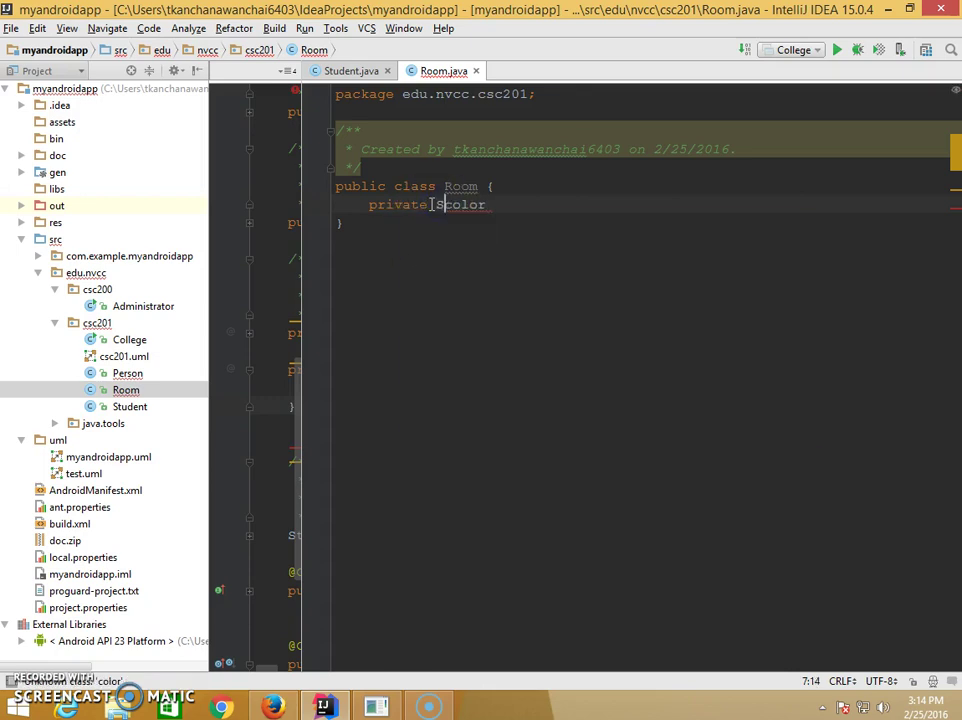
pyautogui.write('Str')
pyautogui.press('Return')
pyautogui.write('wal')
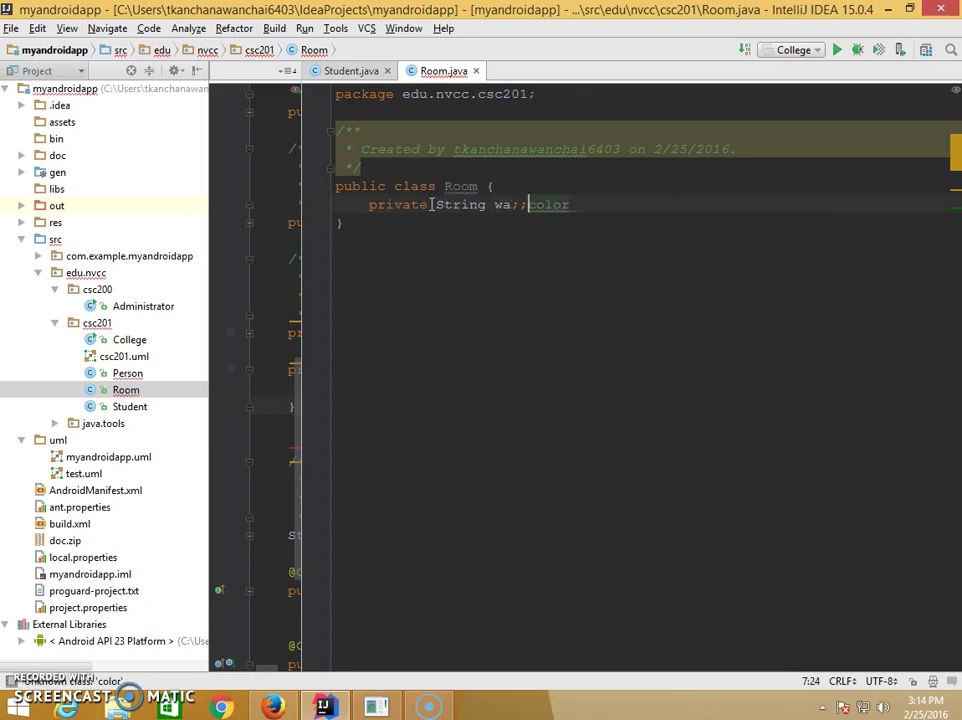
pyautogui.press('BackSpace')
pyautogui.write('ll_')
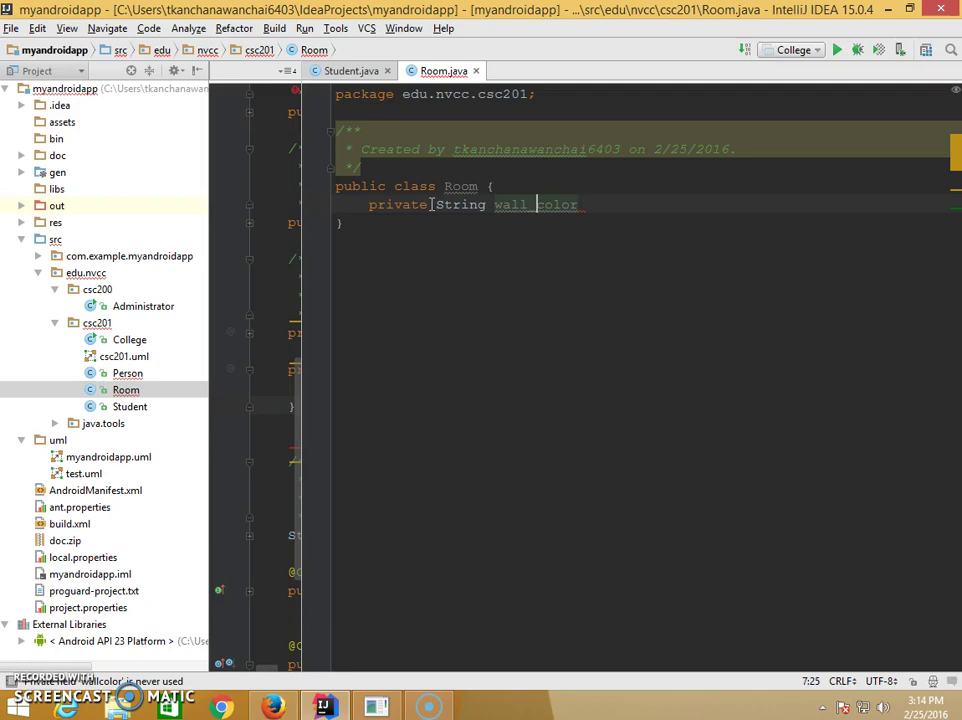
pyautogui.hotkey('alt', 'Tab')
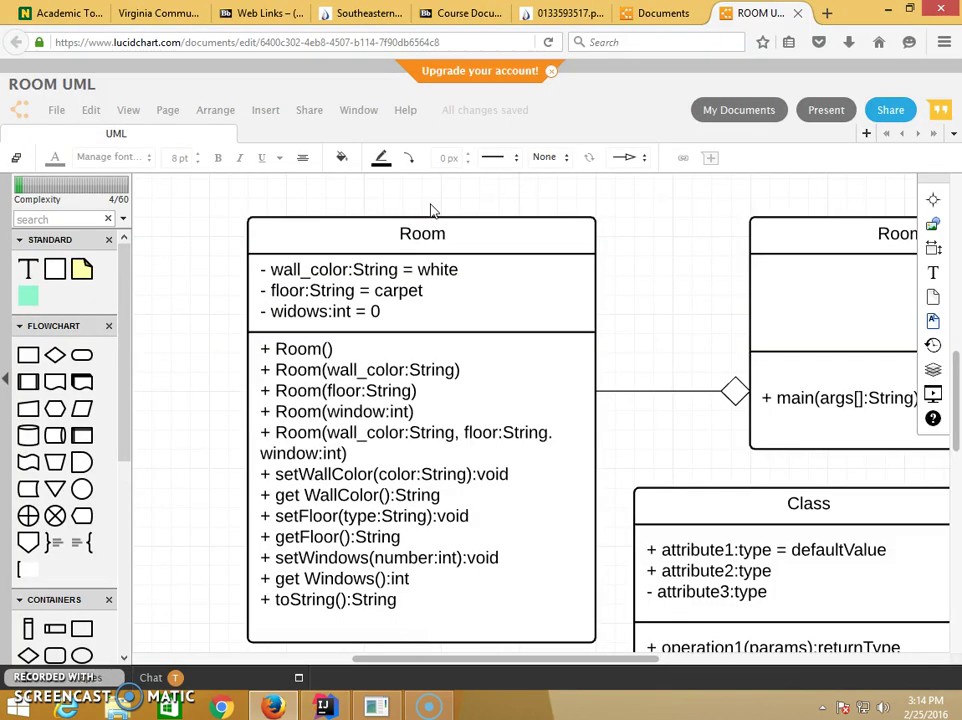
pyautogui.hotkey('alt', 'Tab')
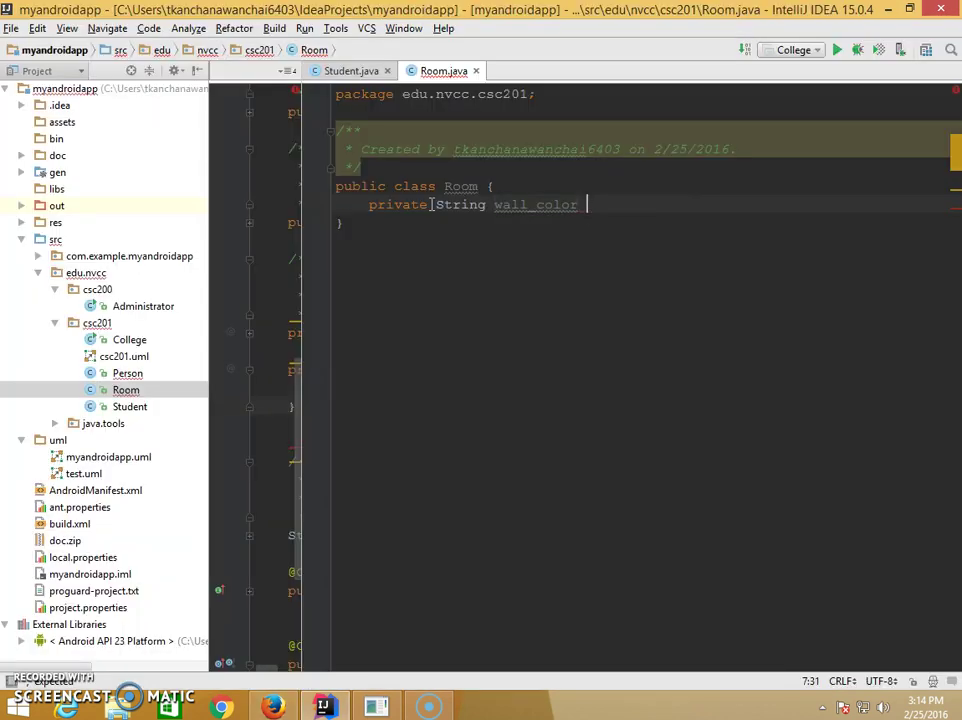
pyautogui.write('= wj')
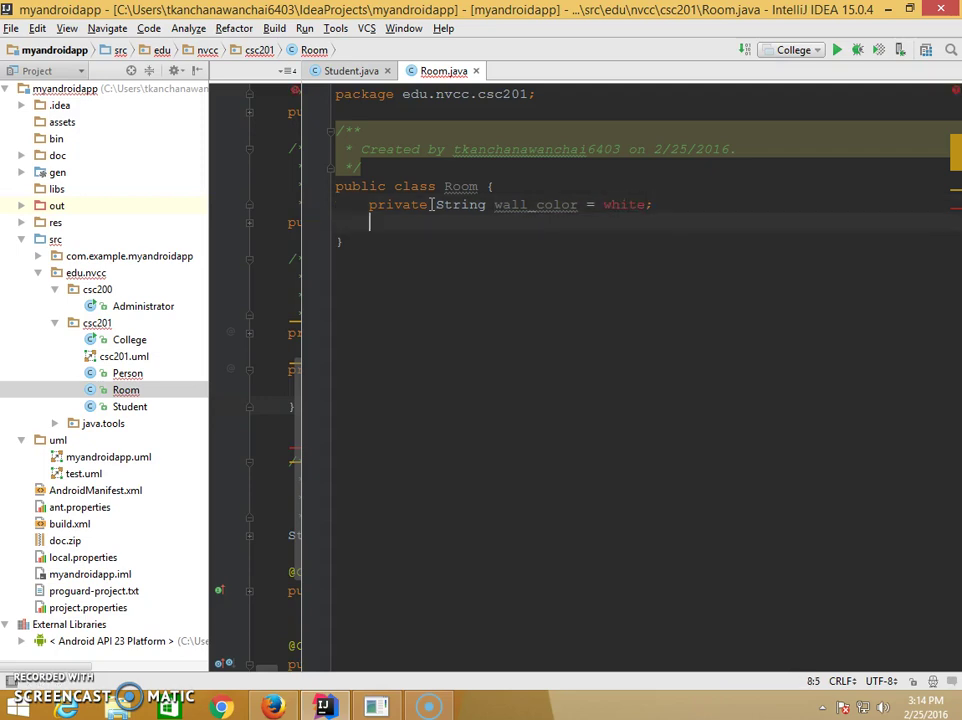
pyautogui.hotkey('alt', 'Tab')
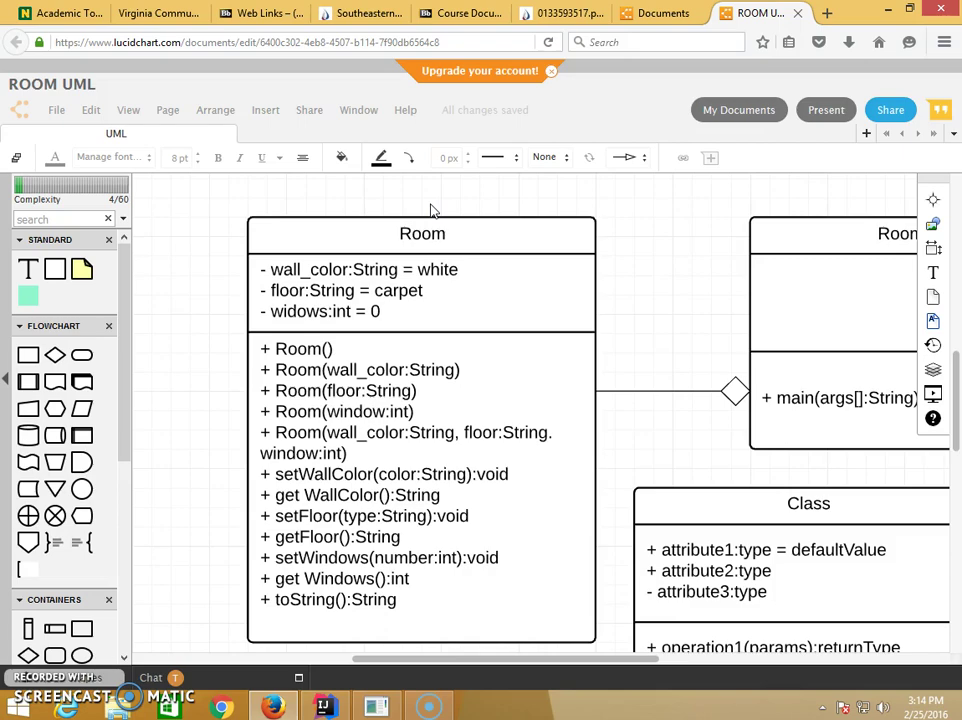
# - Add private String floor = "carpet" and put quotes around the "white" value
pyautogui.hotkey('alt', 'Tab')
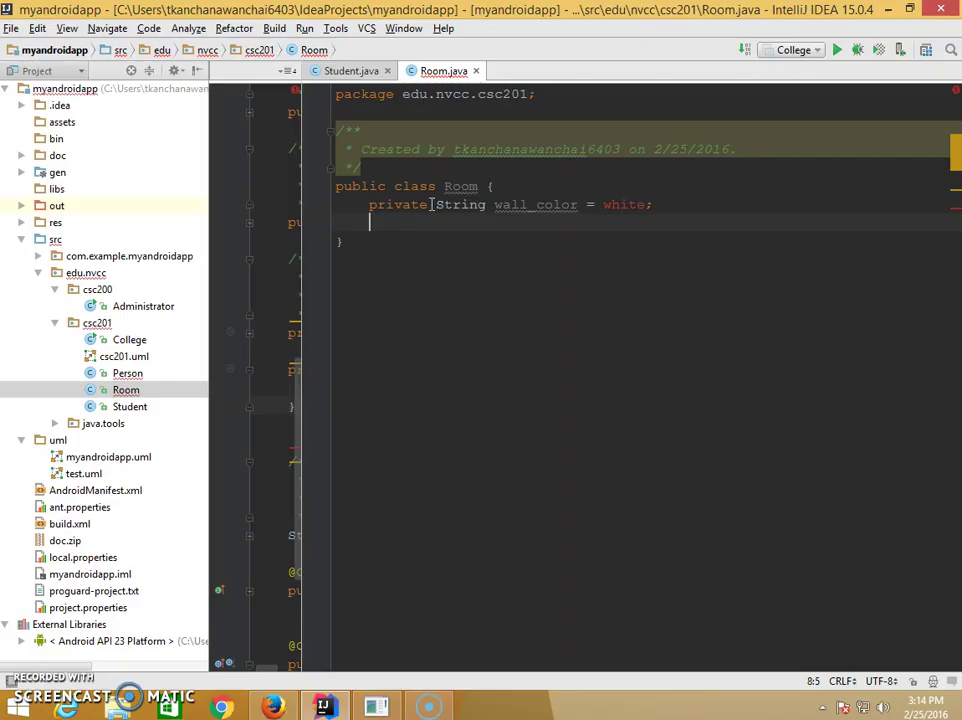
pyautogui.write('private String floor =')
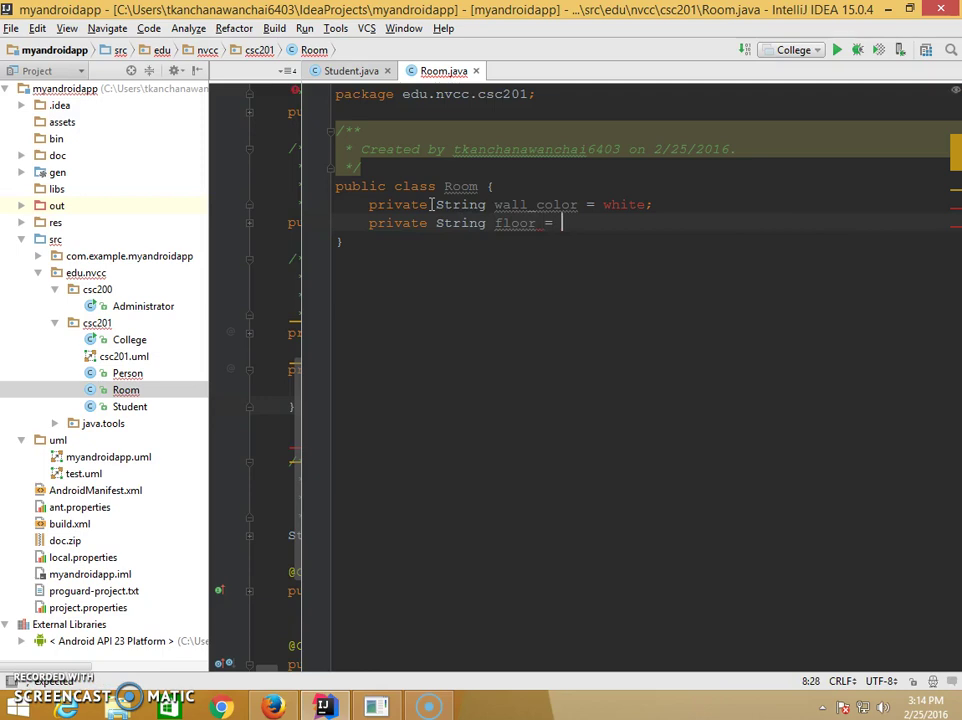
pyautogui.hotkey('alt', 'Tab')
pyautogui.hotkey('alt', 'Tab')
pyautogui.press('BackSpace')
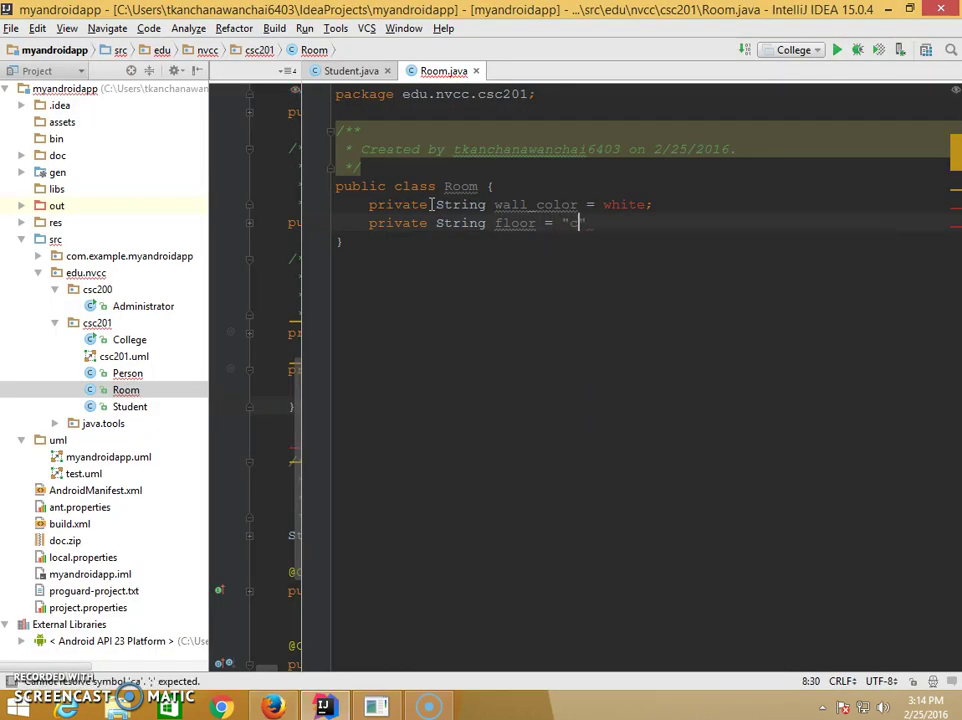
pyautogui.press('BackSpace')
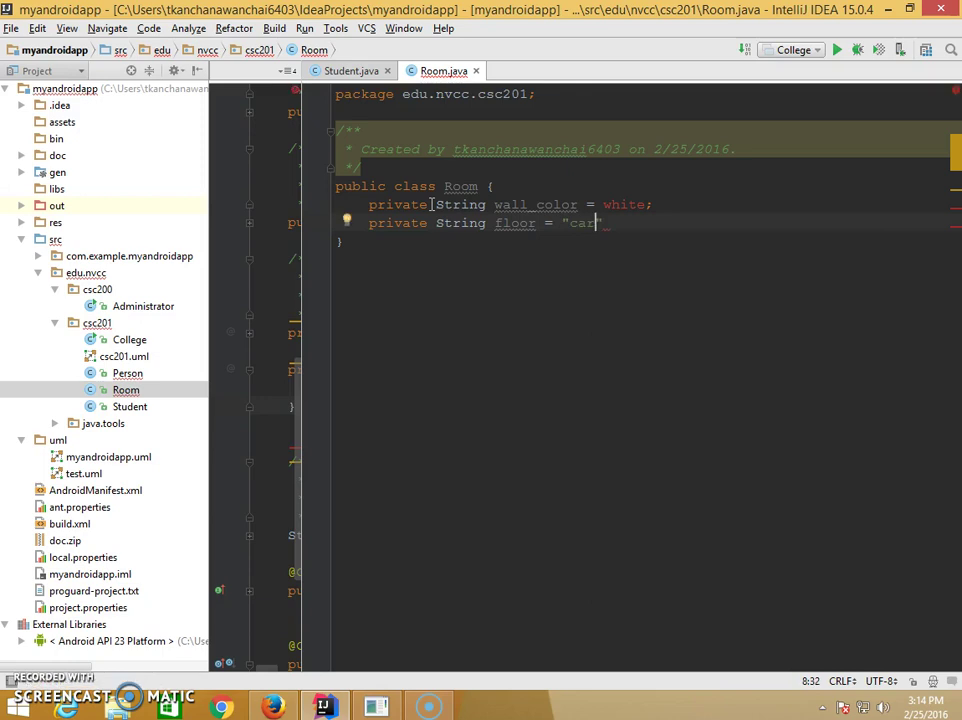
pyautogui.press('Up')
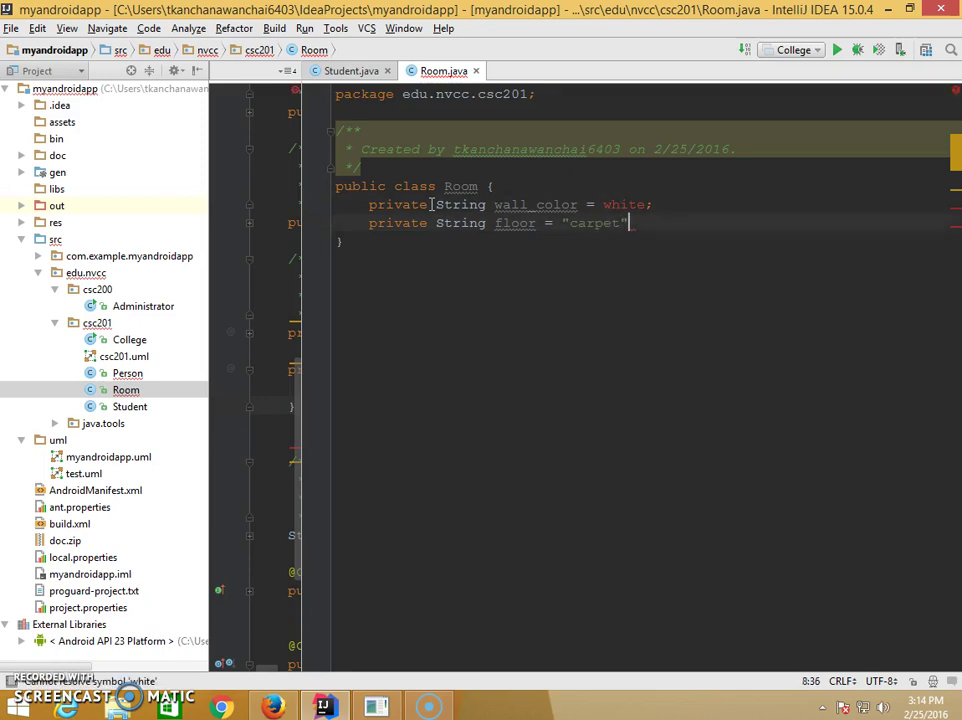
pyautogui.press('Up')
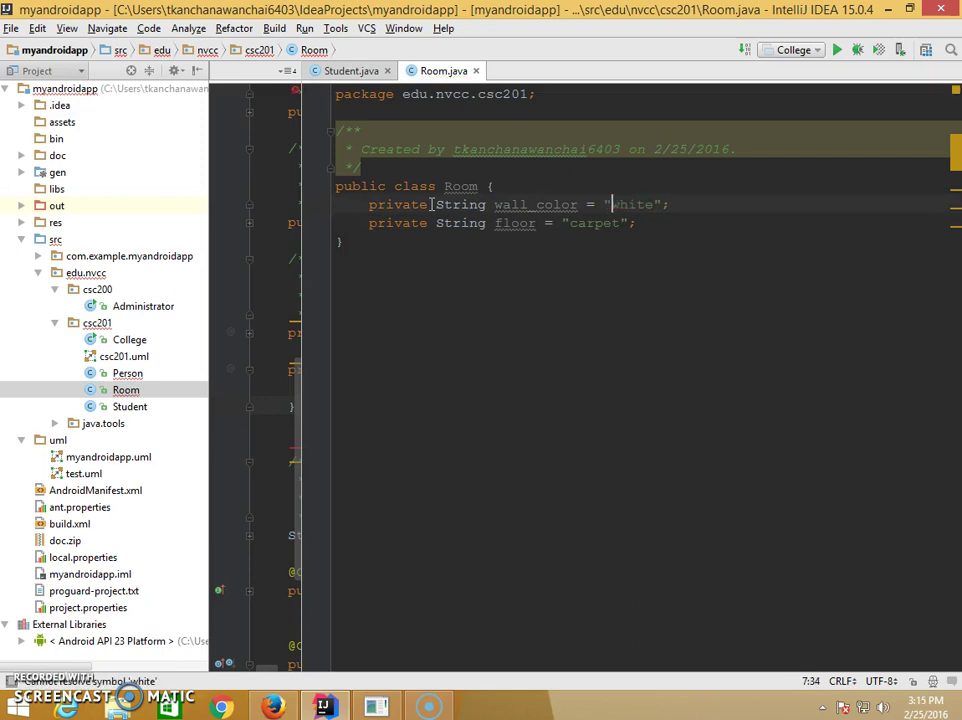
pyautogui.press('Down')
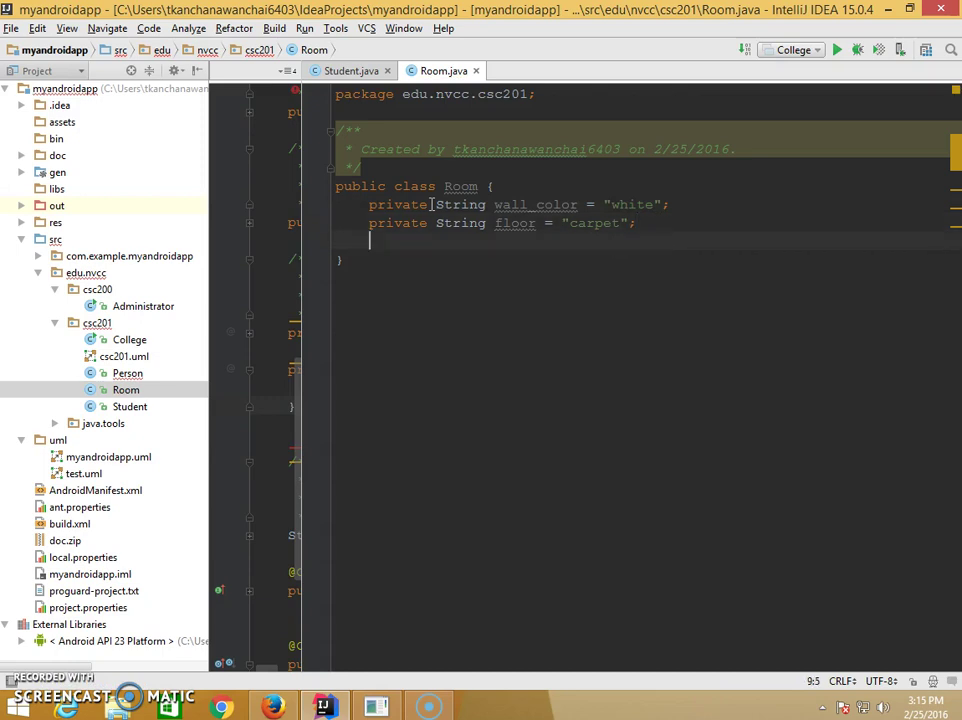
# - Add private int windows = 0, then select the Room shape in the Lucidchart diagram
pyautogui.write('private int windows = 0;')
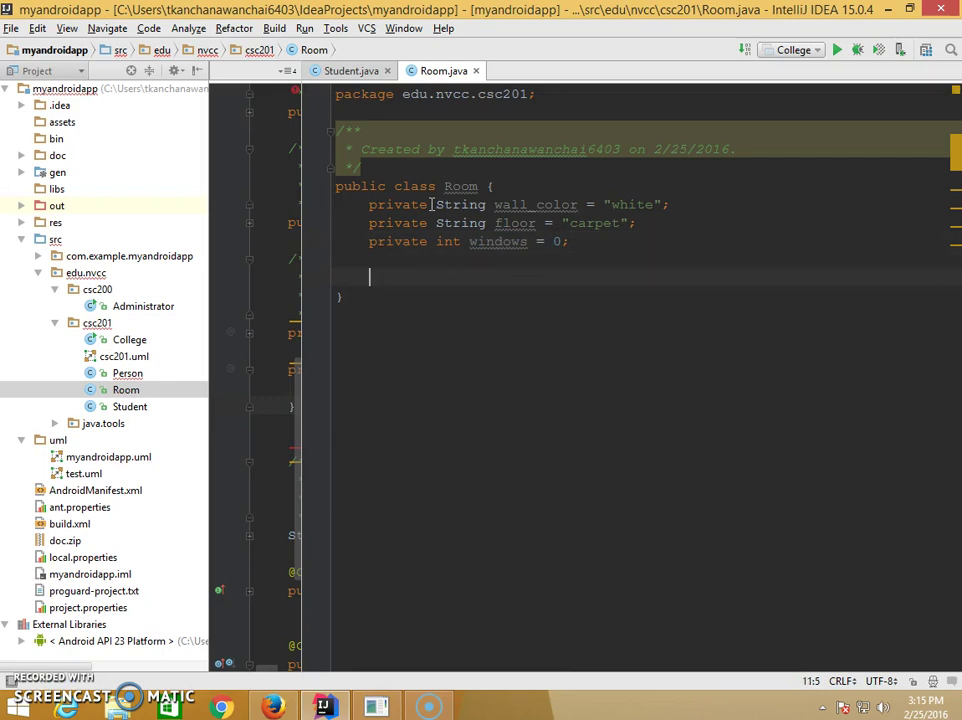
pyautogui.hotkey('alt', 'Tab')
pyautogui.click(408, 215)
pyautogui.click(320, 347)
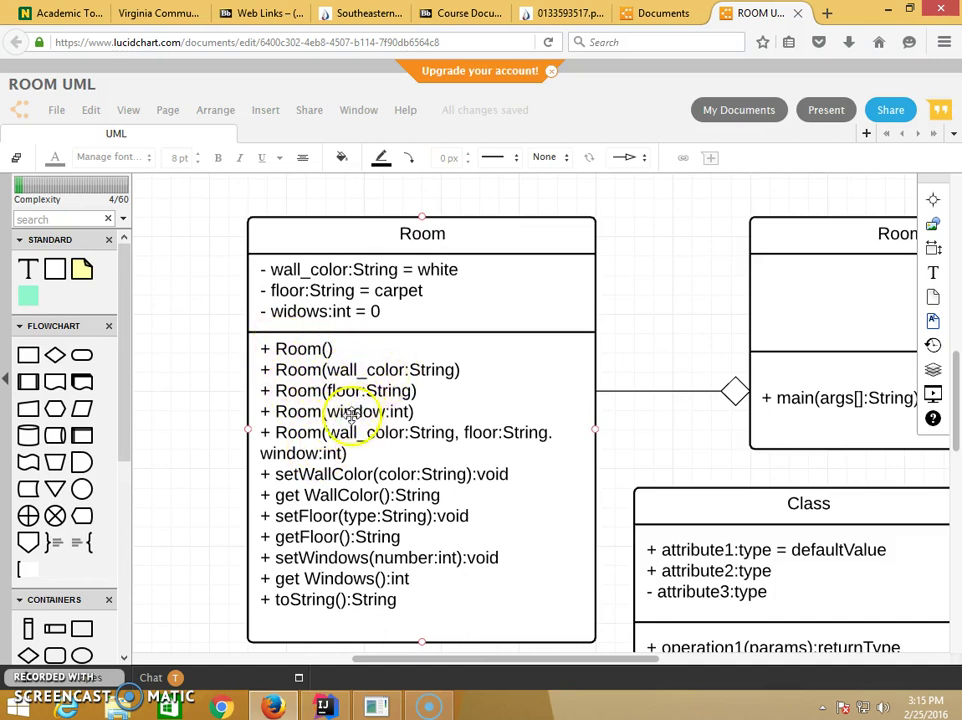
# - Delete the space in the Room getter so it reads getWindows():int
pyautogui.scroll(-1, 285, 478)
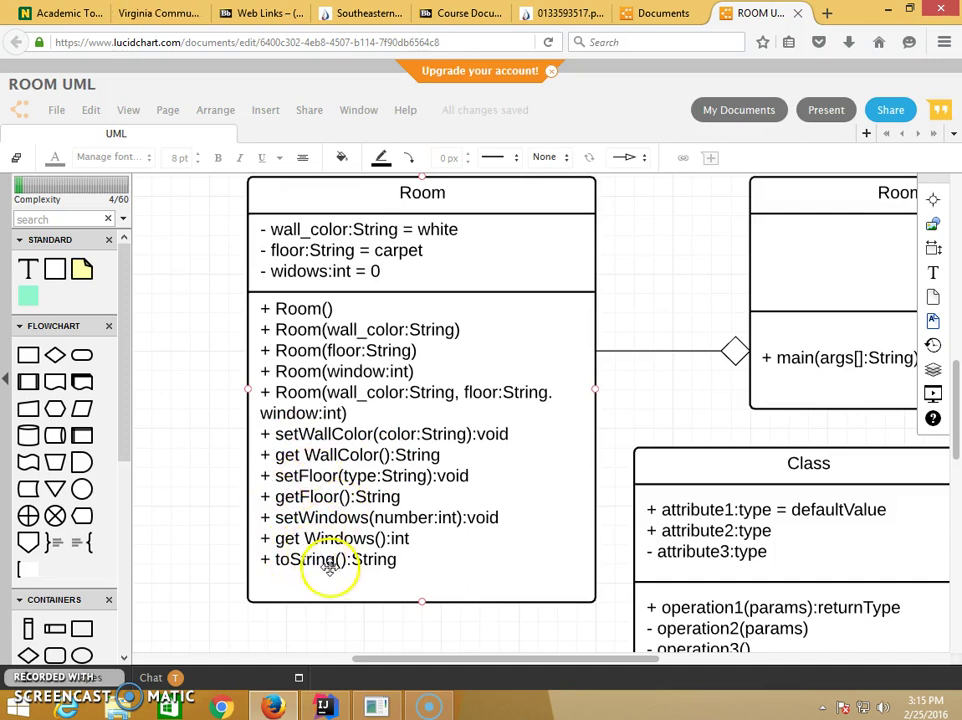
pyautogui.doubleClick(309, 541)
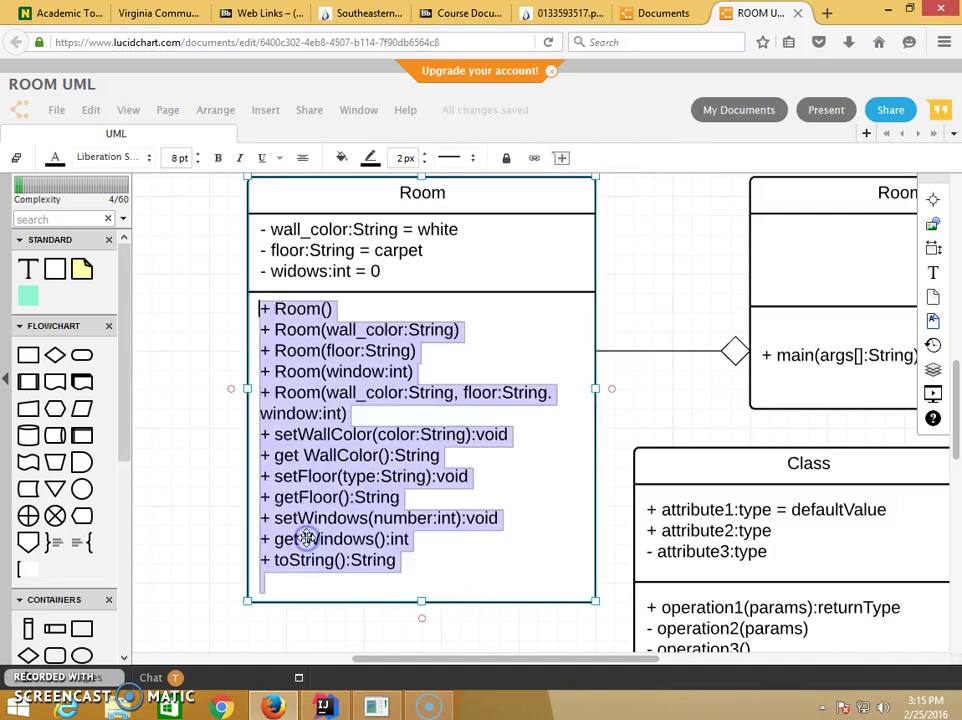
pyautogui.doubleClick(309, 540)
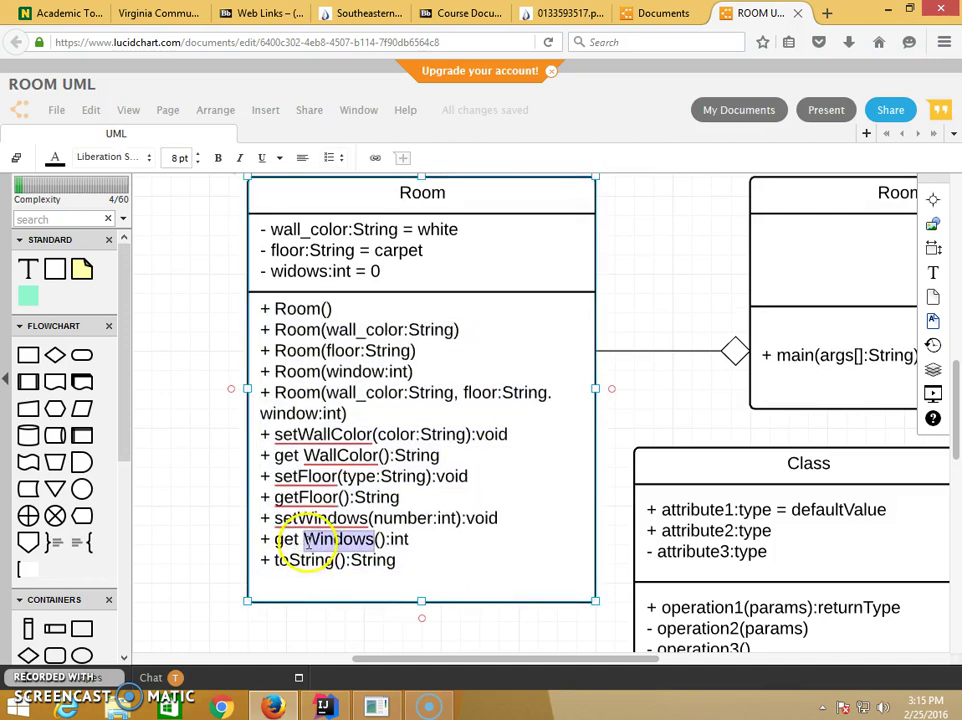
pyautogui.click(303, 540)
pyautogui.press('BackSpace')
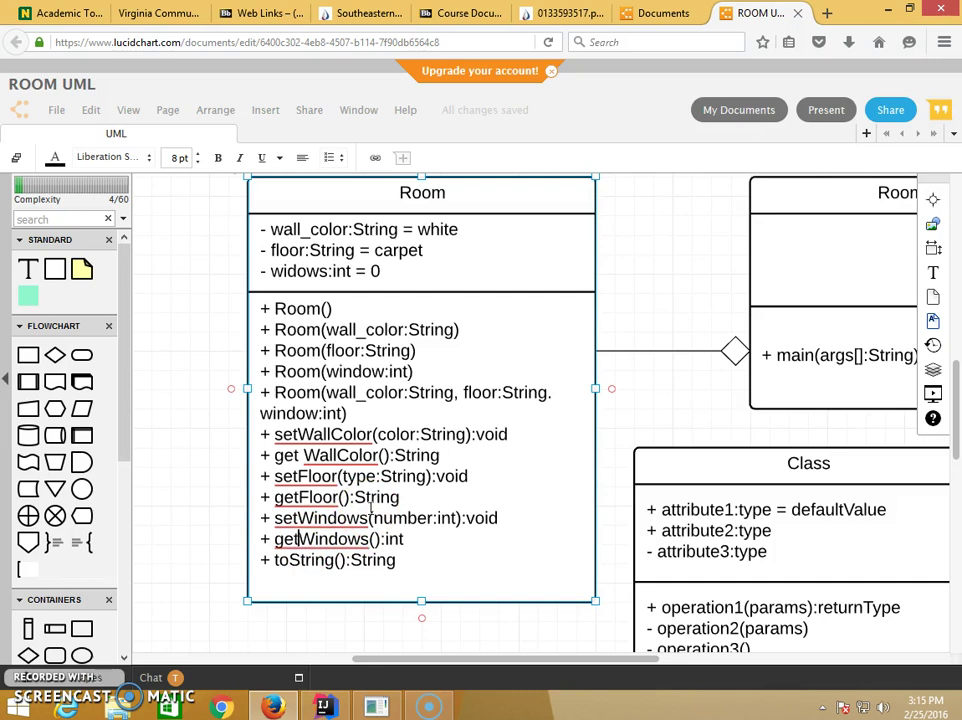
pyautogui.click(607, 505)
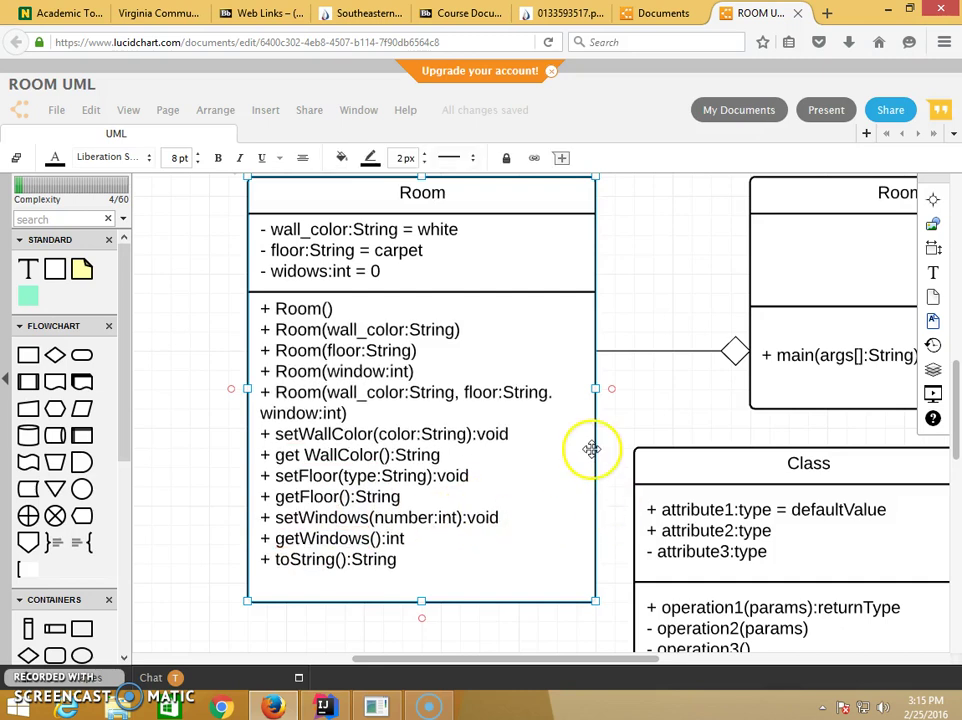
# - Generate a Room constructor taking wall_color, floor and windows
pyautogui.hotkey('alt', 'Tab')
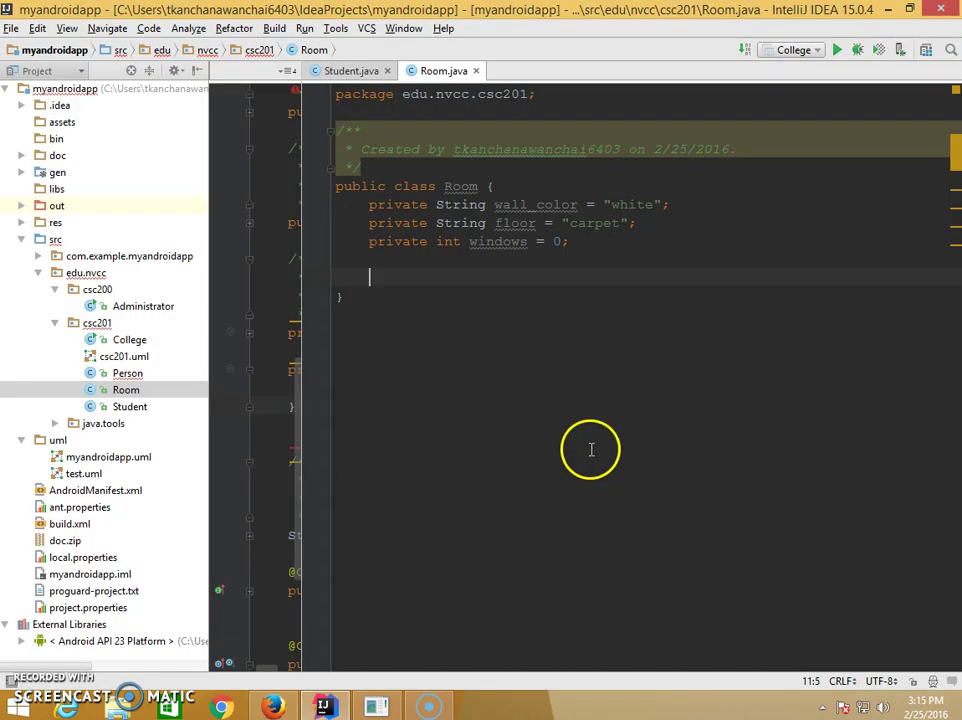
pyautogui.rightClick(464, 274)
pyautogui.moveTo(527, 453)
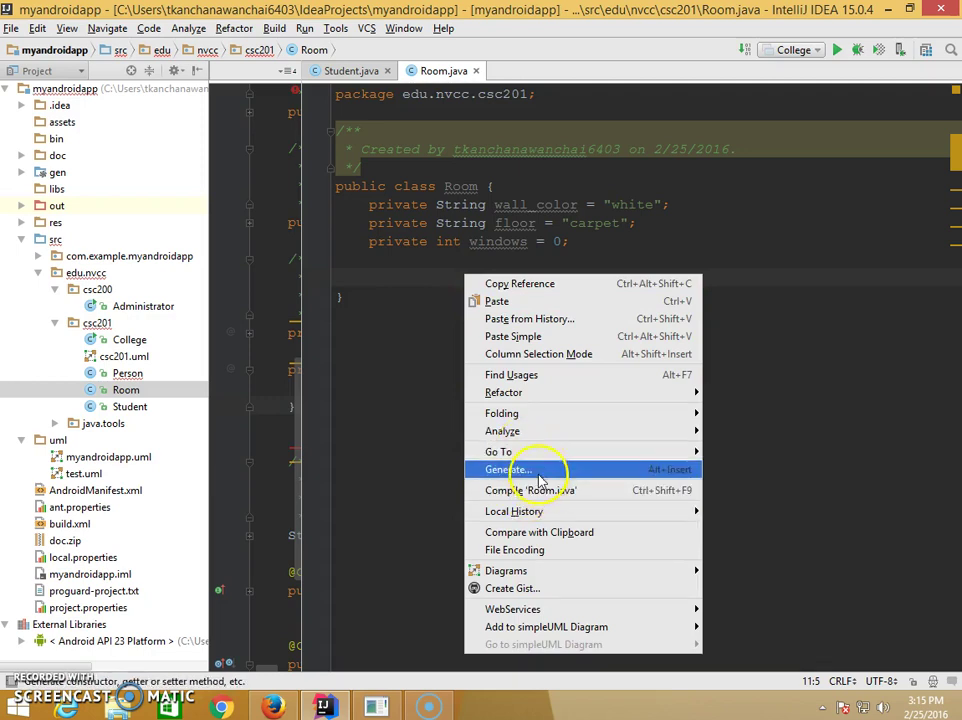
pyautogui.click(540, 469)
pyautogui.click(421, 317)
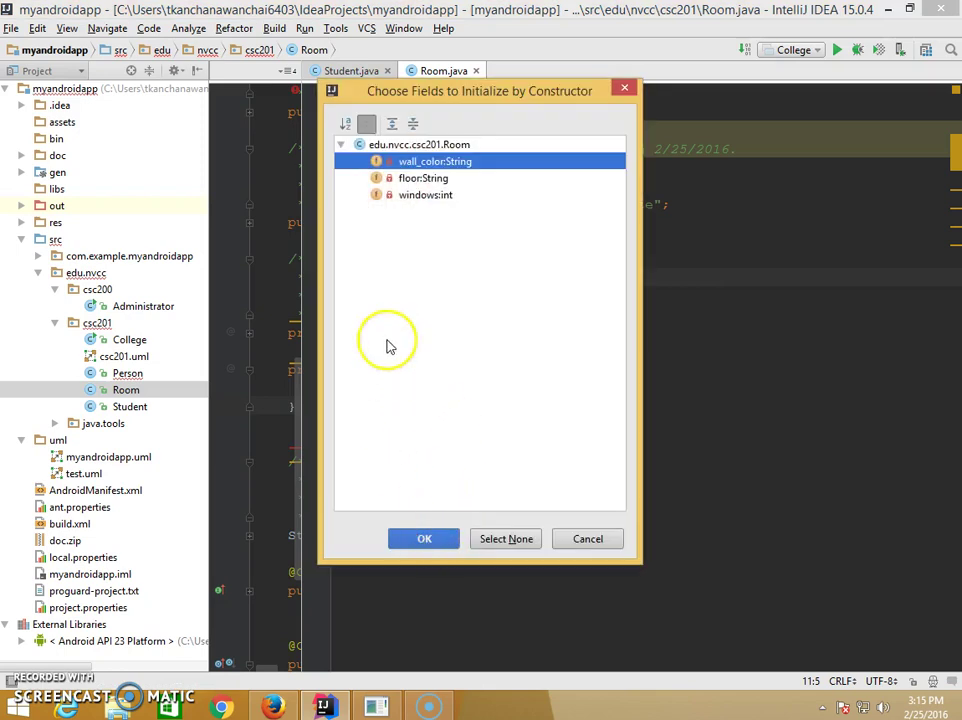
pyautogui.keyDown('shift'); pyautogui.click(415, 195); pyautogui.keyUp('shift')
pyautogui.click(424, 539)
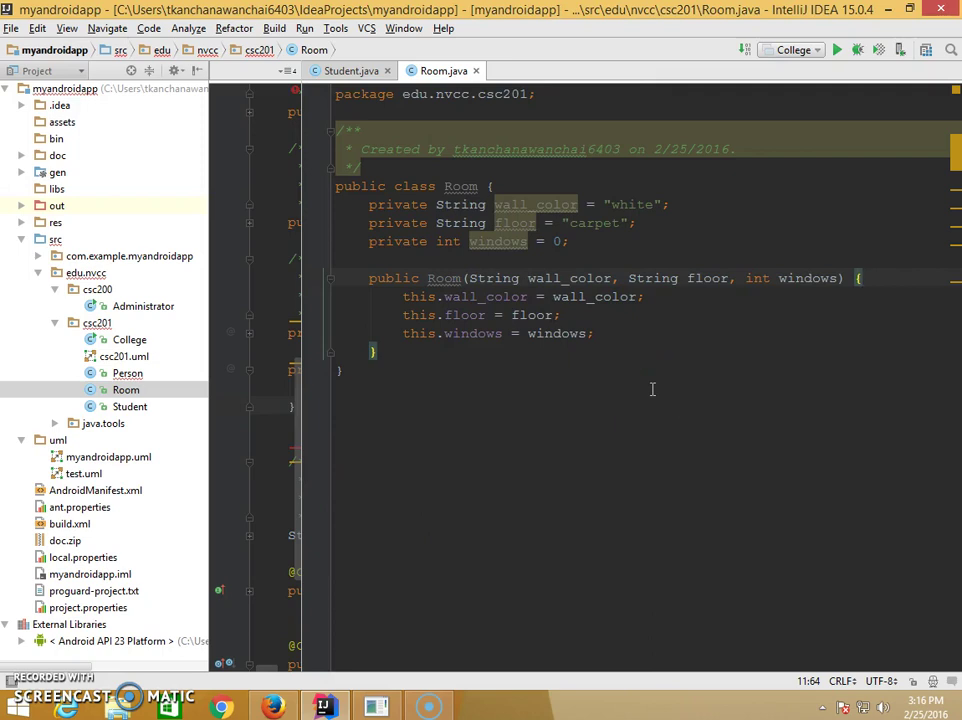
# - Generate an empty no-argument Room() constructor above it
pyautogui.click(577, 258)
pyautogui.press('Return')
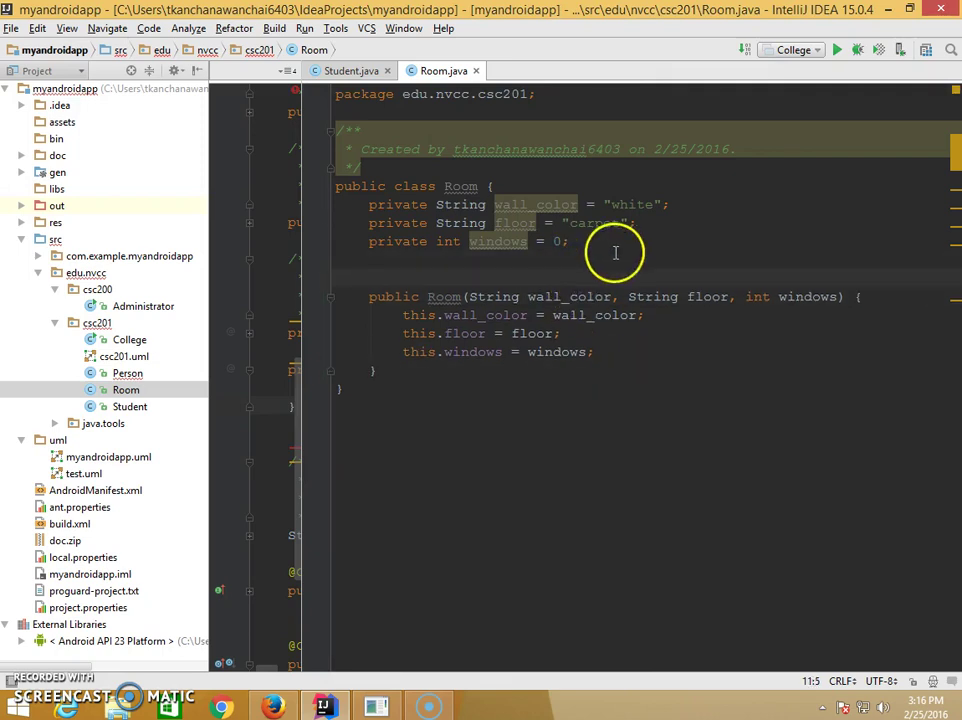
pyautogui.rightClick(636, 251)
pyautogui.click(481, 290)
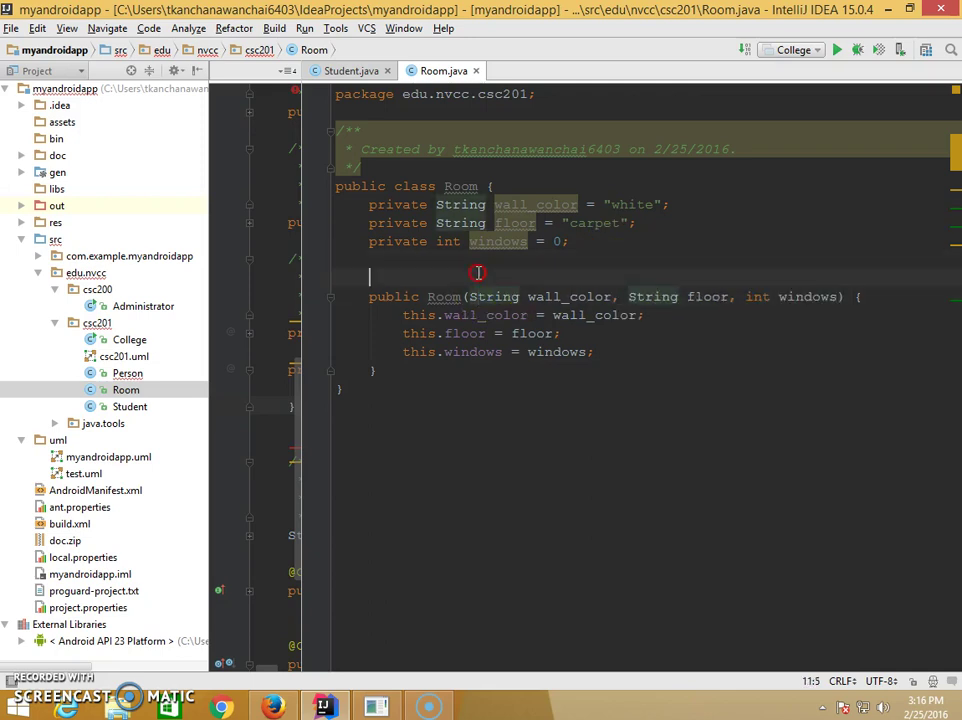
pyautogui.rightClick(478, 272)
pyautogui.click(543, 466)
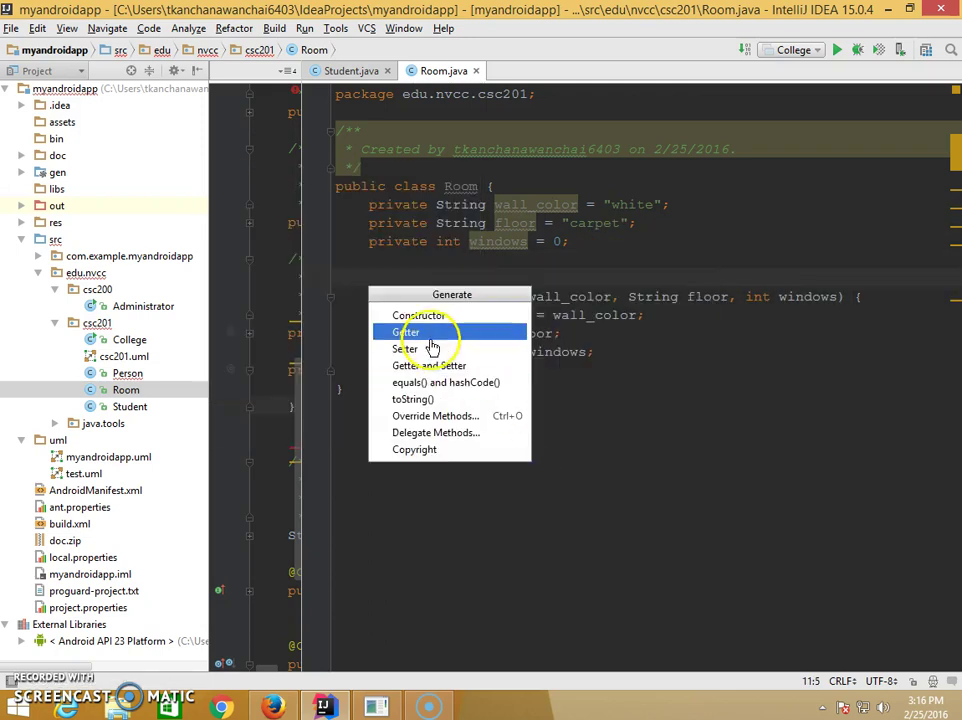
pyautogui.click(420, 316)
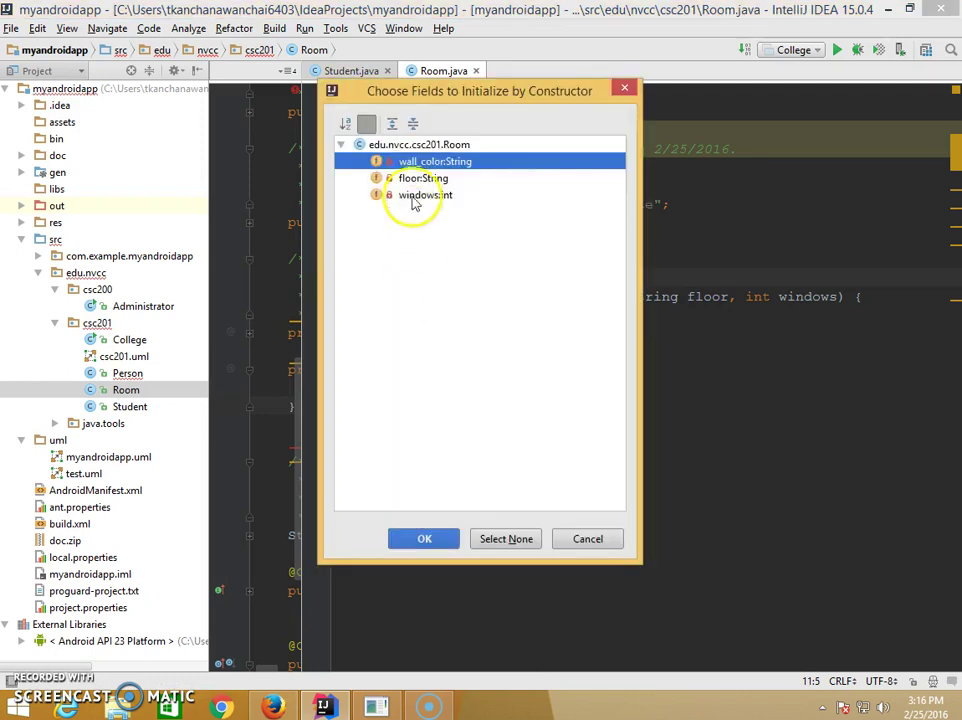
pyautogui.click(358, 144)
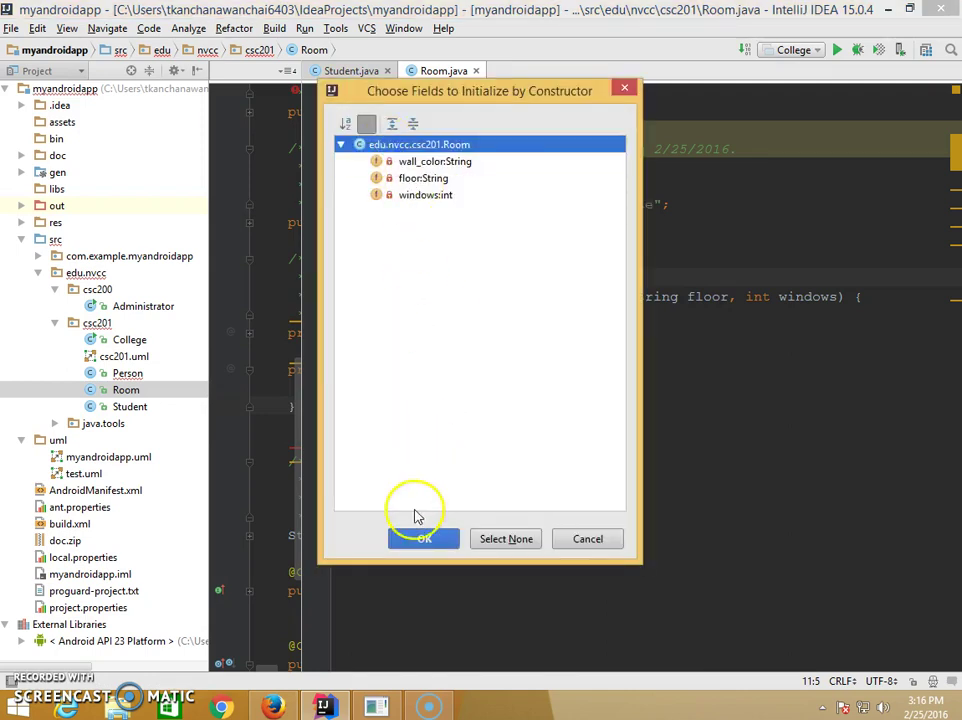
pyautogui.click(419, 537)
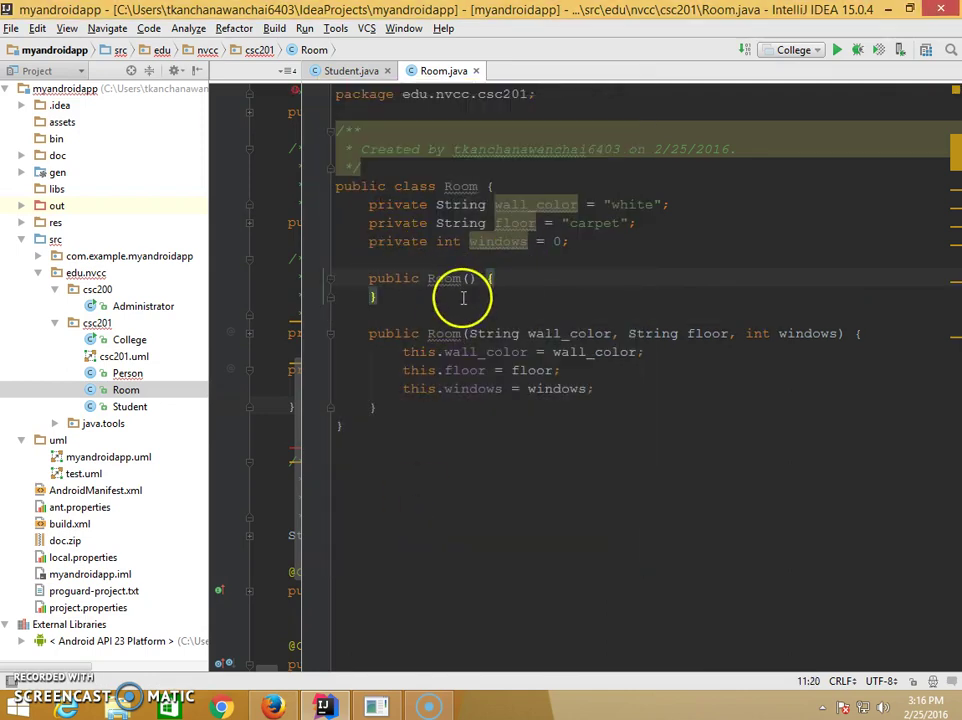
# - Generate getters and setters for wall_color, floor and windows
pyautogui.click(492, 408)
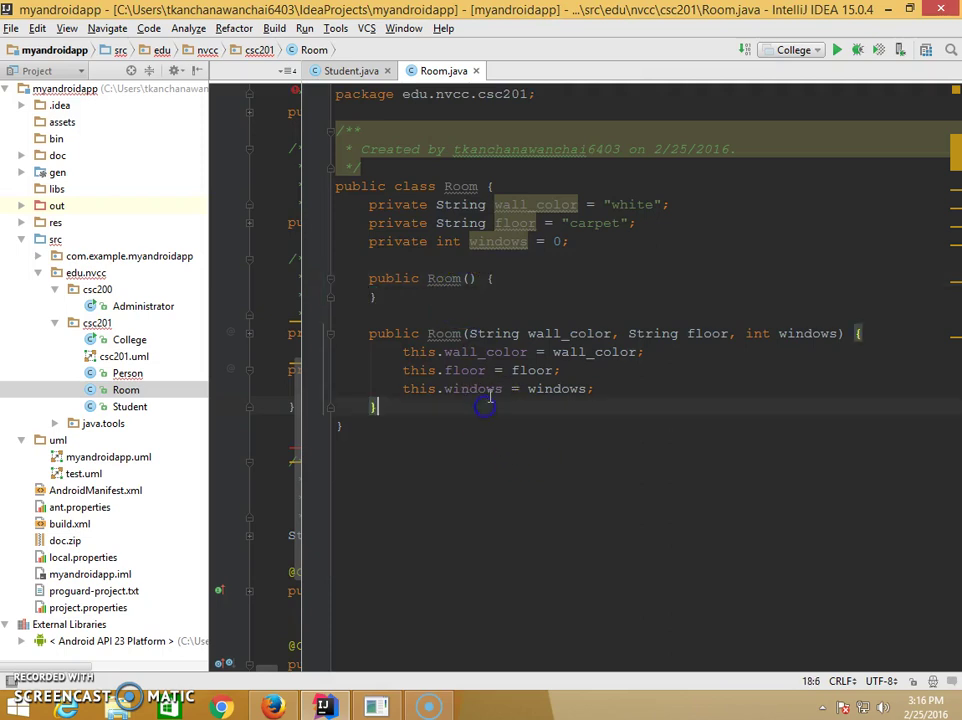
pyautogui.press('Return')
pyautogui.rightClick(507, 425)
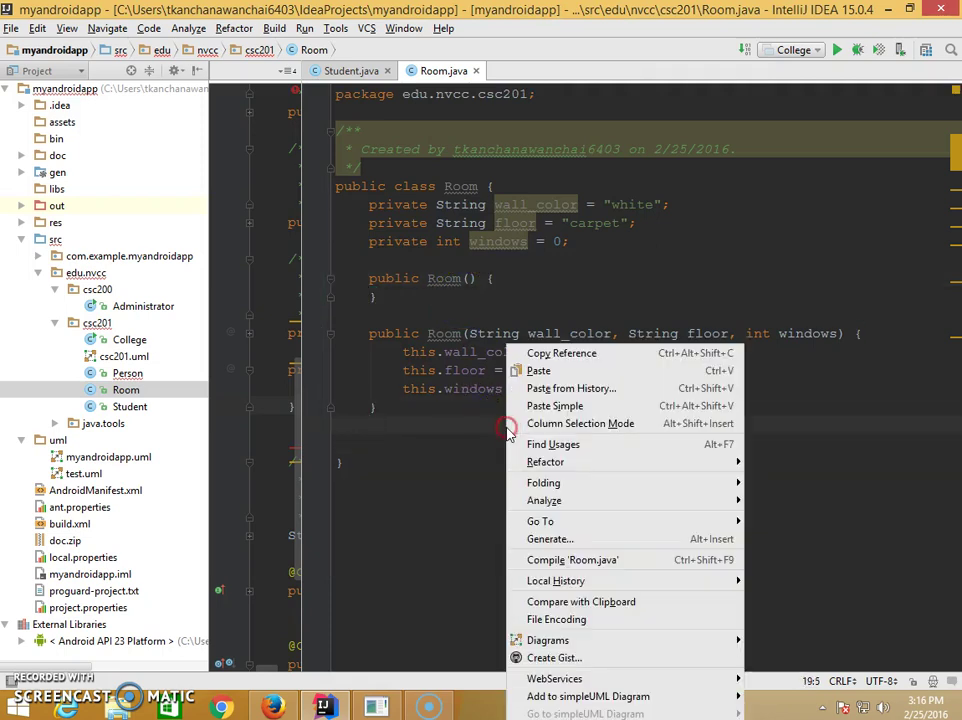
pyautogui.rightClick(440, 450)
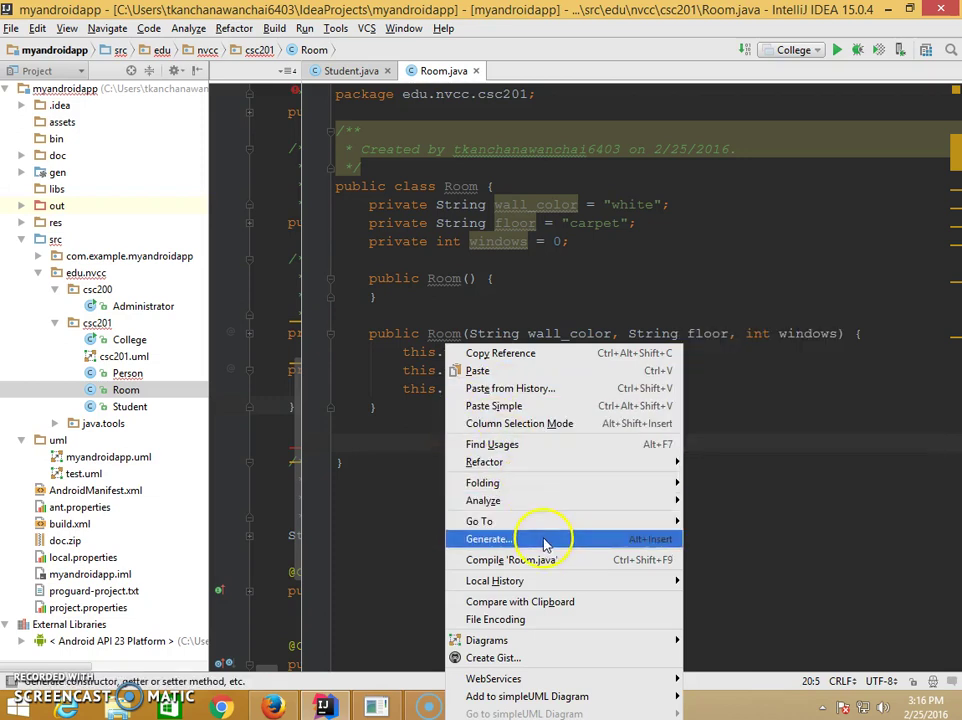
pyautogui.click(545, 540)
pyautogui.click(477, 531)
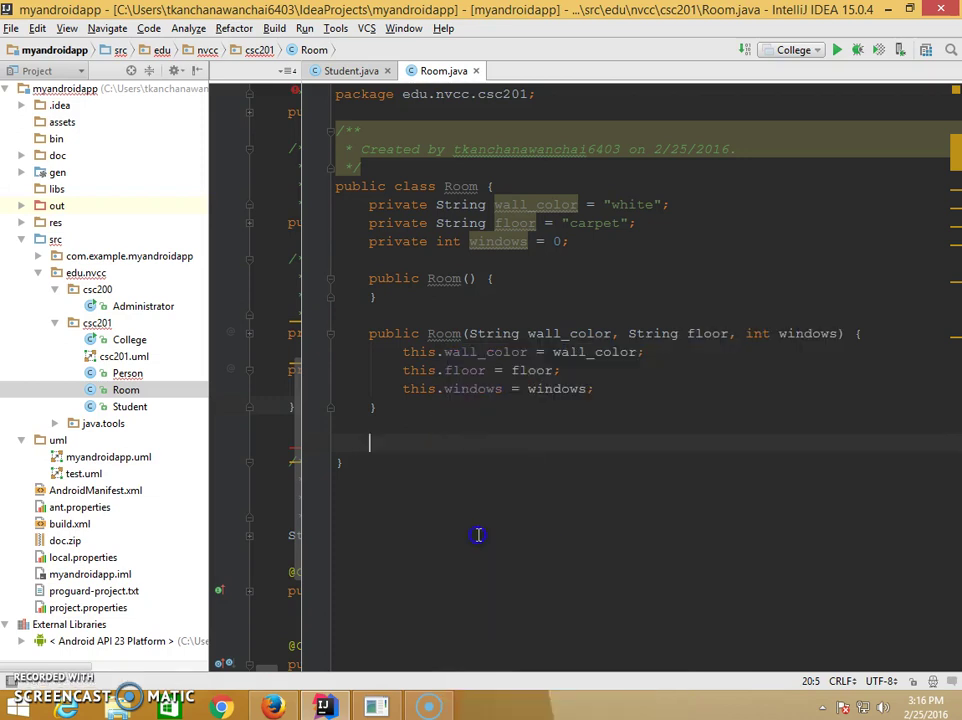
pyautogui.keyDown('shift'); pyautogui.click(415, 242); pyautogui.keyUp('shift')
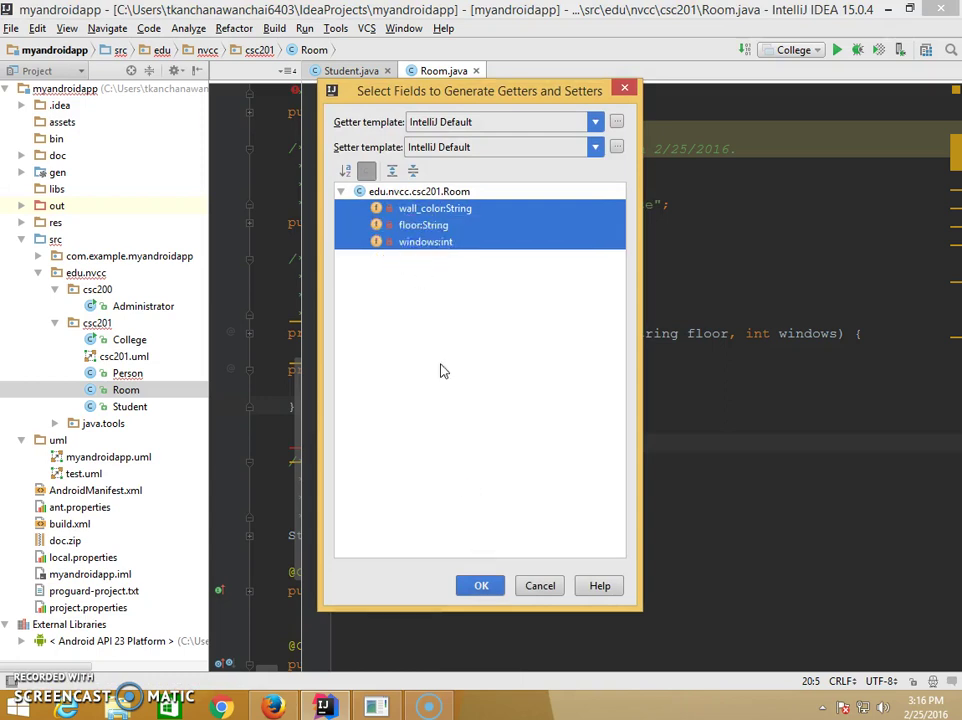
pyautogui.click(484, 584)
# - Generate a toString() method below setWindows, then switch to the Lucidchart diagram
pyautogui.scroll(-5, 490, 575)
pyautogui.click(470, 569)
pyautogui.press('Return')
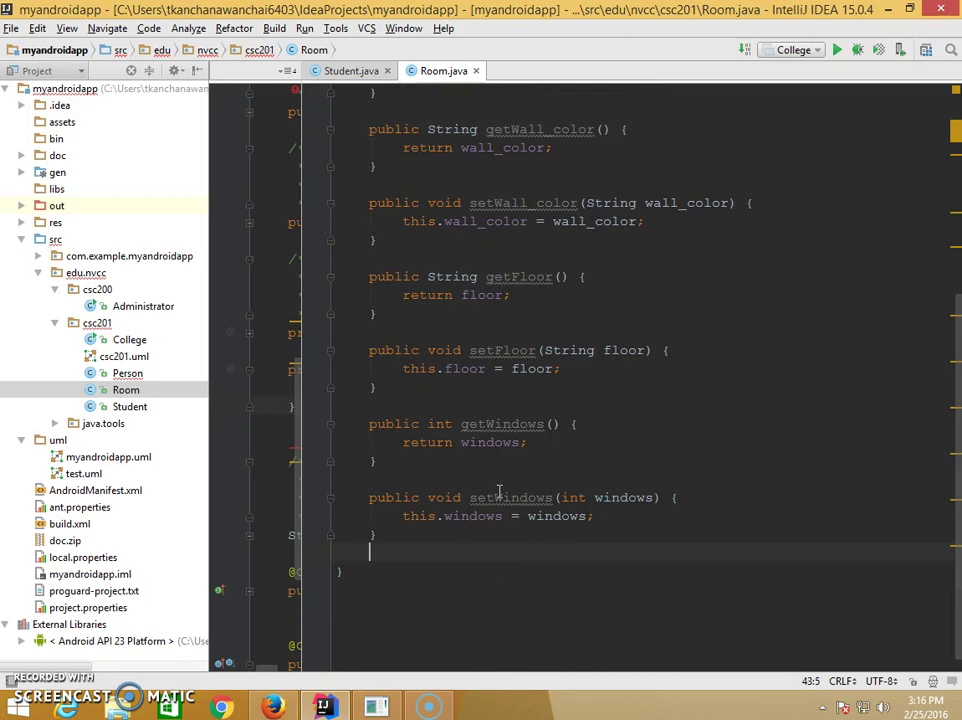
pyautogui.rightClick(481, 556)
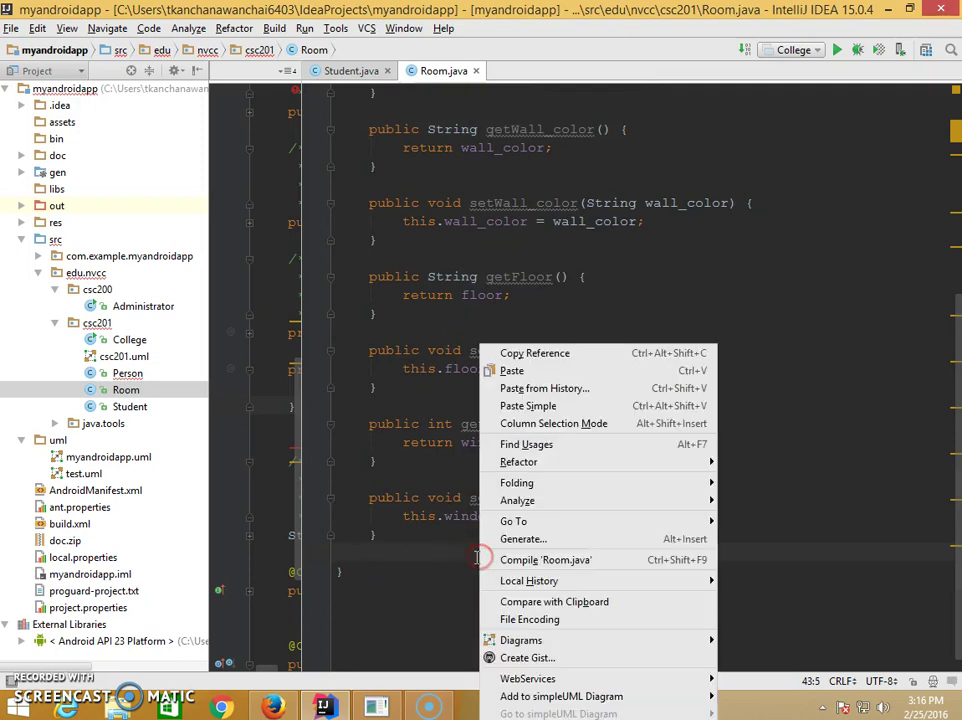
pyautogui.click(546, 540)
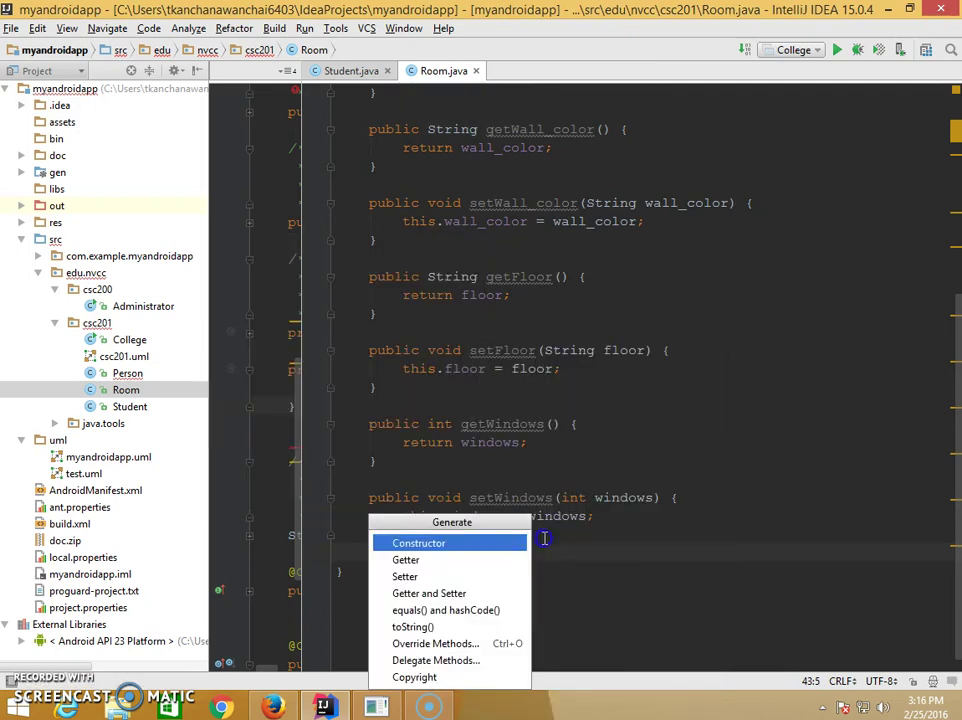
pyautogui.click(455, 626)
pyautogui.click(482, 562)
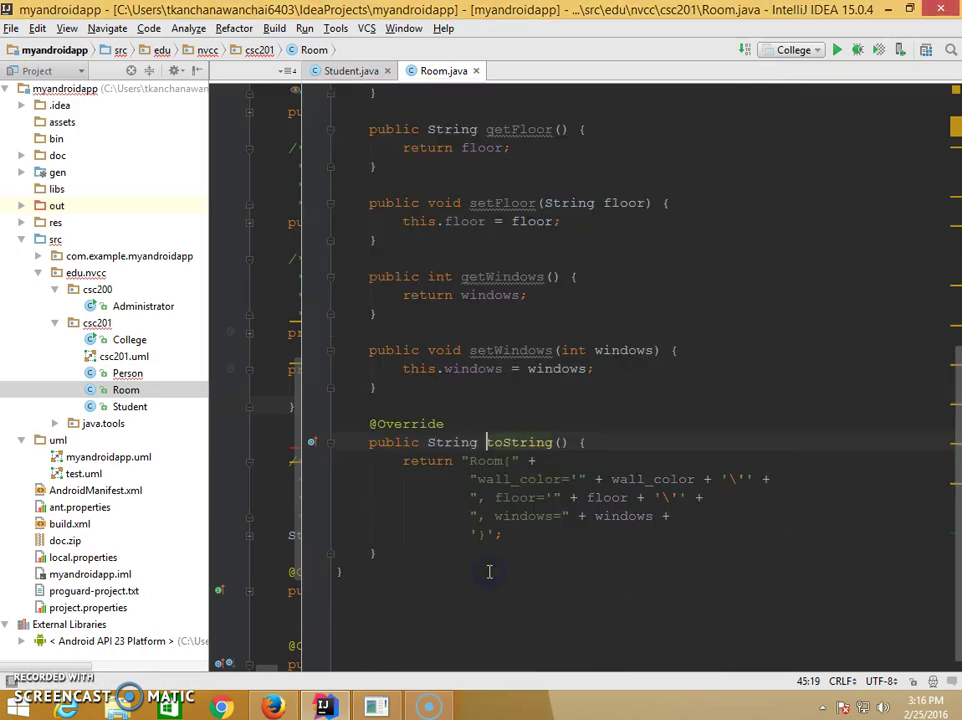
pyautogui.hotkey('alt', 'Tab')
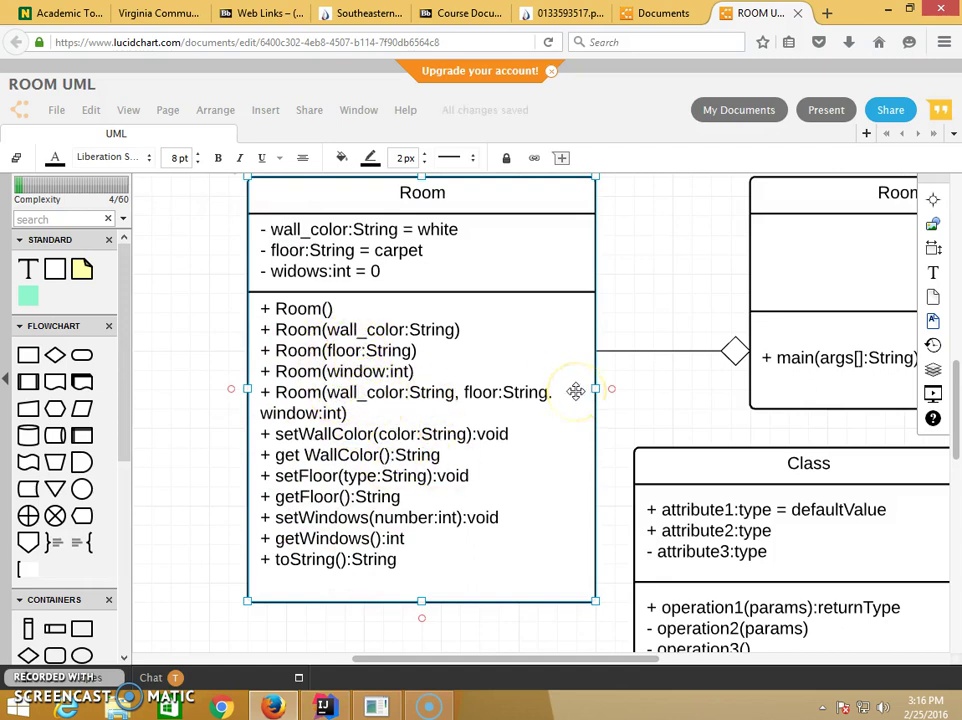
# - Return to Room.java in IntelliJ IDEA and scroll up to the Room class declaration
pyautogui.hotkey('alt', 'Tab')
pyautogui.scroll(7, 600, 300)
# - Generate a Room(String wall_color) constructor below the empty Room() constructor
pyautogui.click(480, 233)
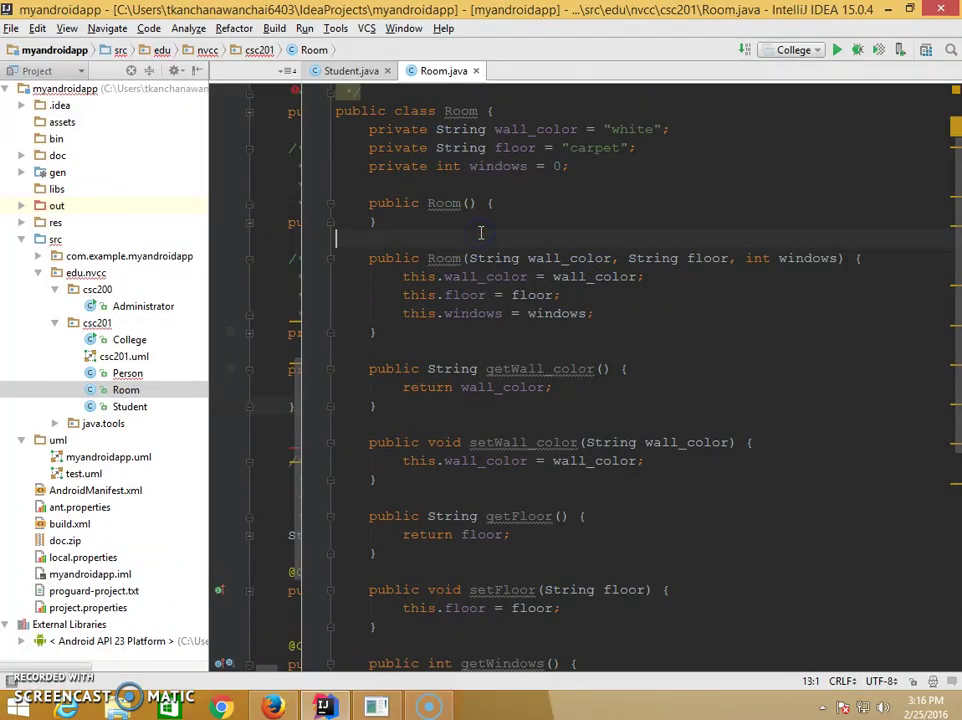
pyautogui.rightClick(480, 233)
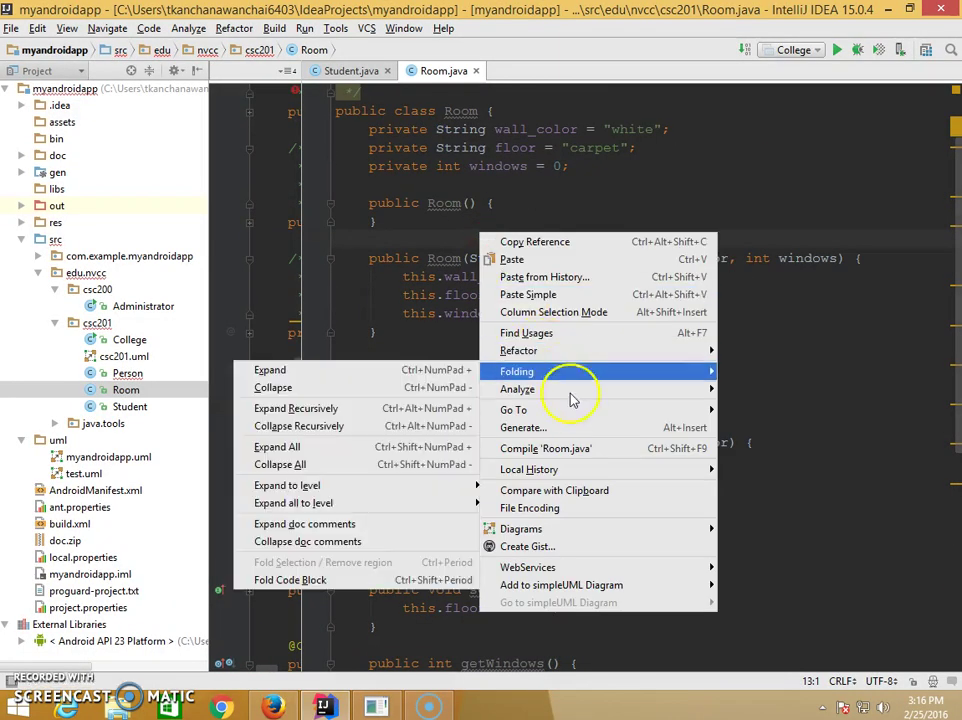
pyautogui.click(560, 427)
pyautogui.click(380, 276)
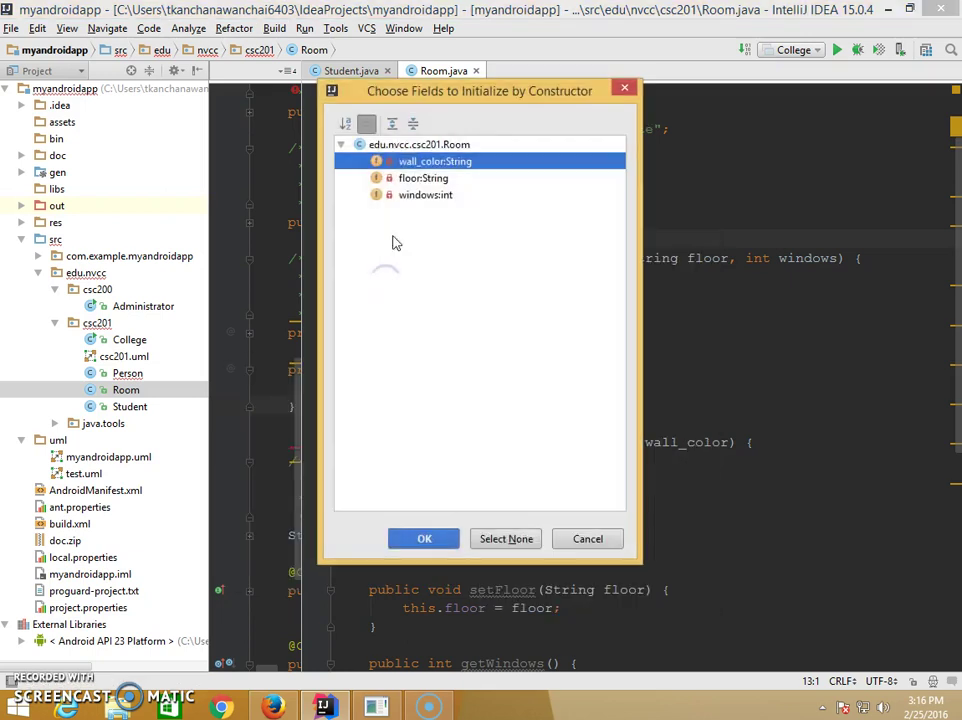
pyautogui.click(428, 537)
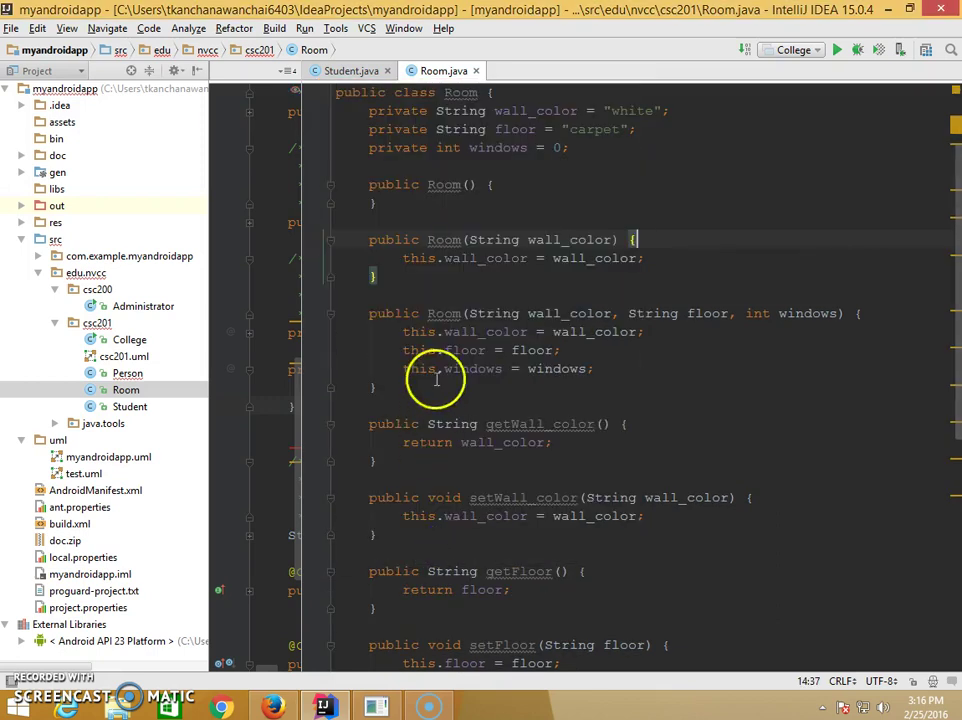
# - Generate another constructor below it, then switch back to the Lucidchart ROOM UML diagram
pyautogui.rightClick(421, 291)
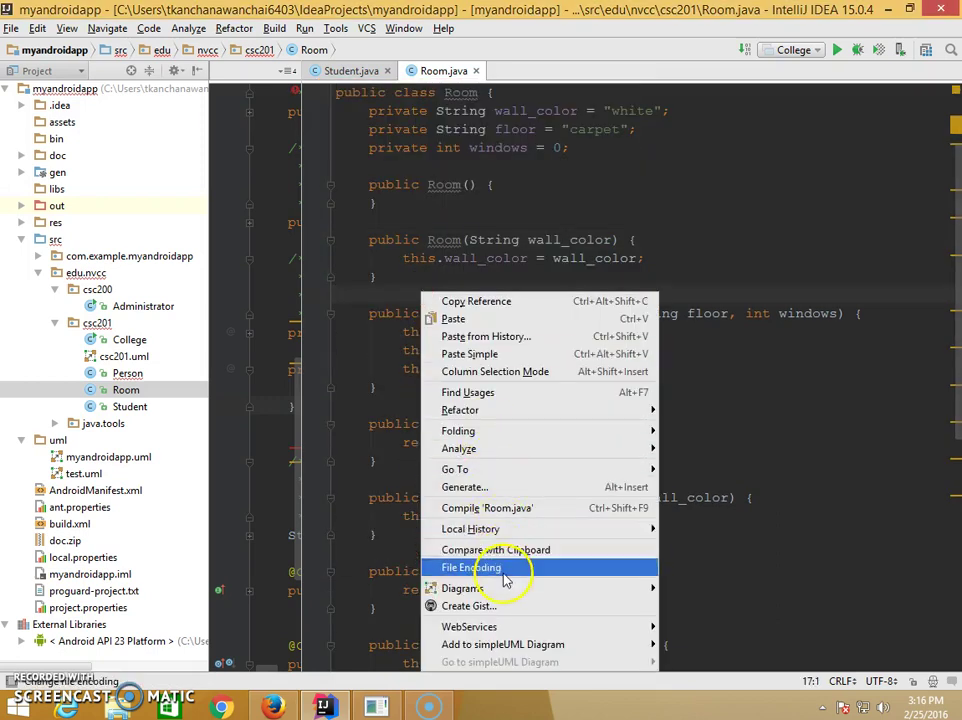
pyautogui.click(480, 487)
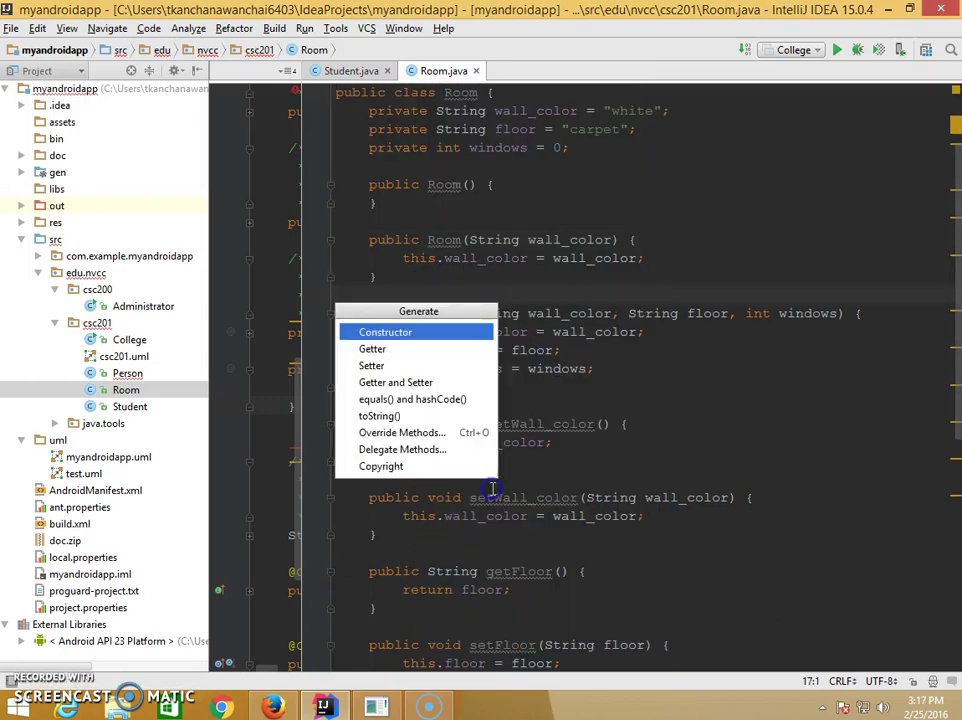
pyautogui.click(388, 340)
pyautogui.click(423, 537)
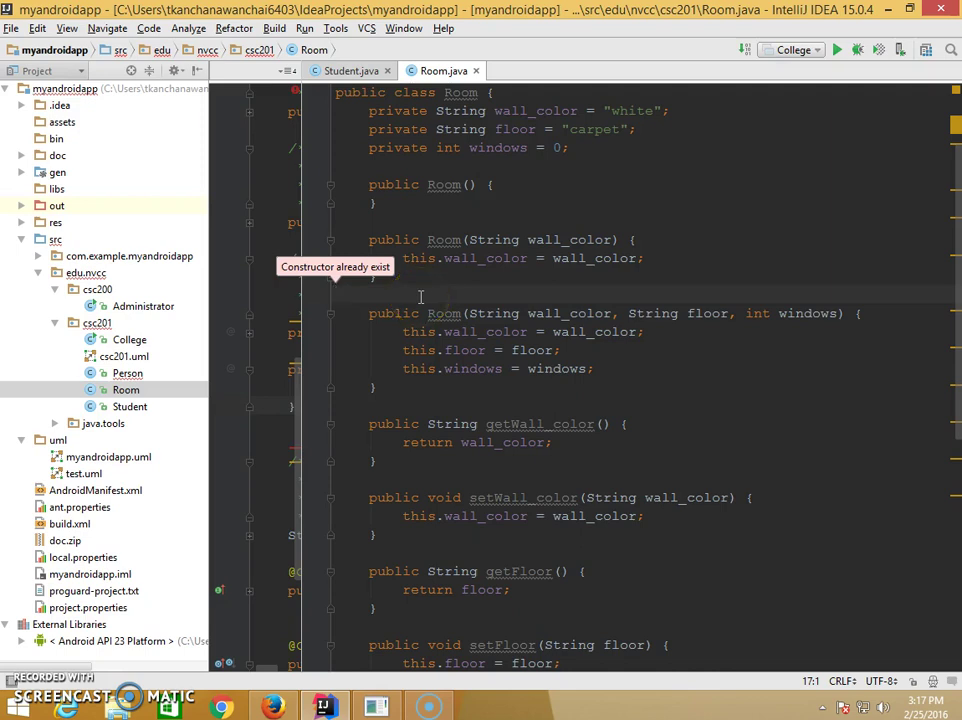
pyautogui.hotkey('alt', 'Tab')
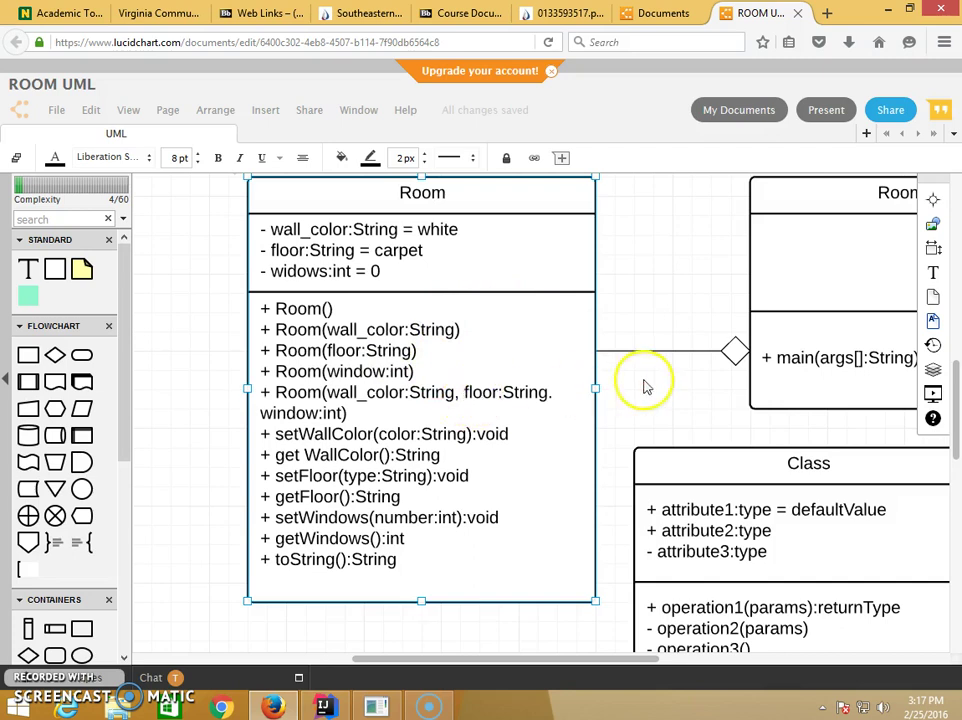
# - Find the template Class shape beneath RoomDriver and delete it
pyautogui.scroll(-1, 562, 593)
pyautogui.scroll(1, 565, 635)
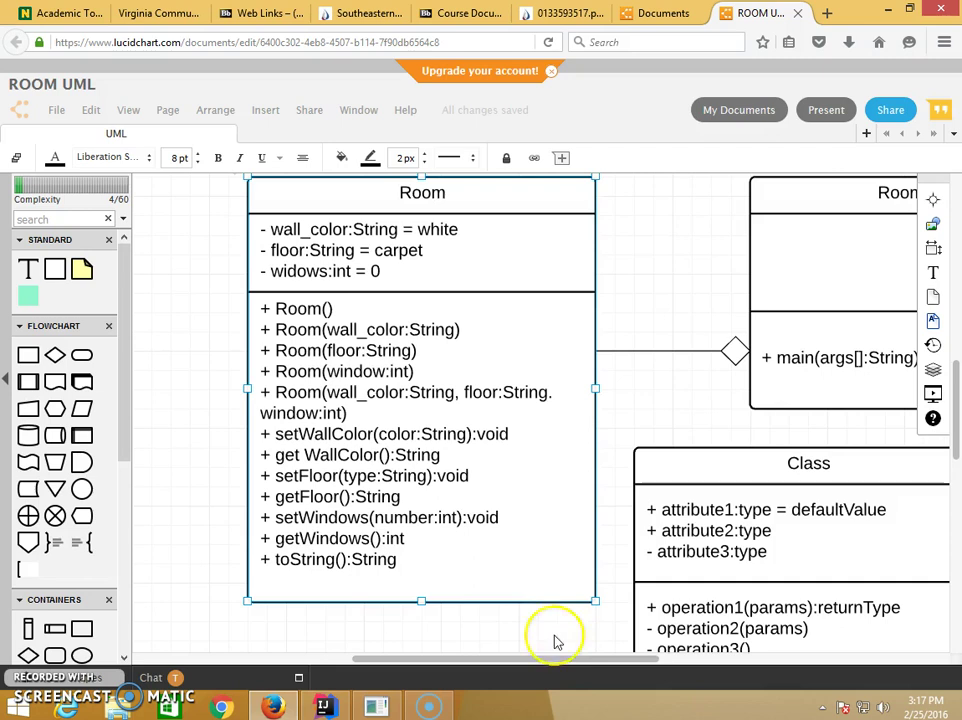
pyautogui.moveTo(537, 662); pyautogui.dragTo(605, 662)
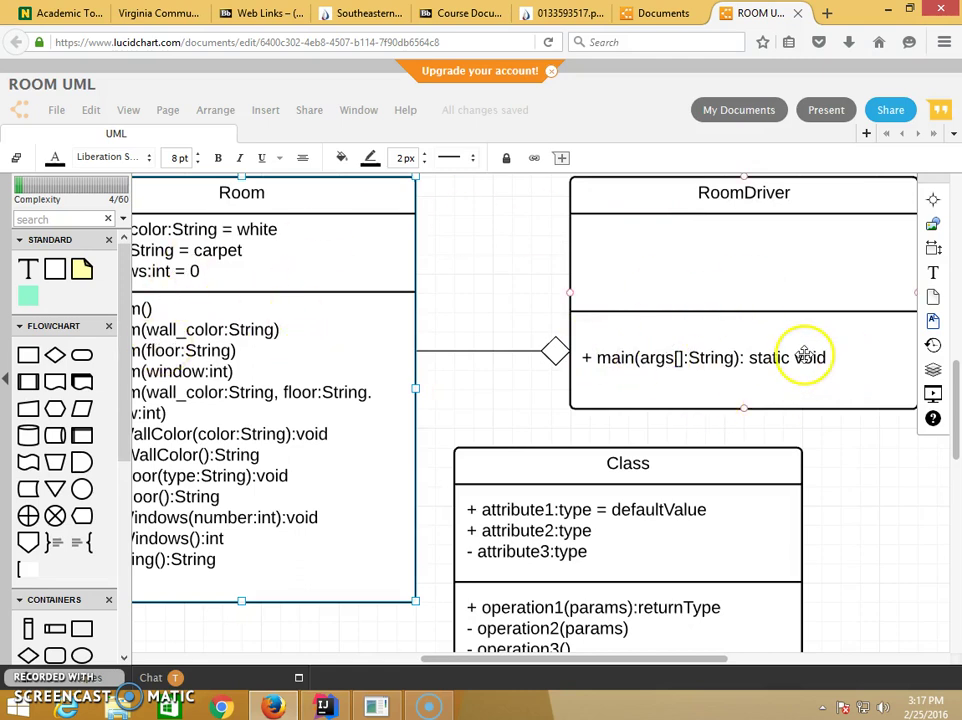
pyautogui.scroll(-2, 797, 366)
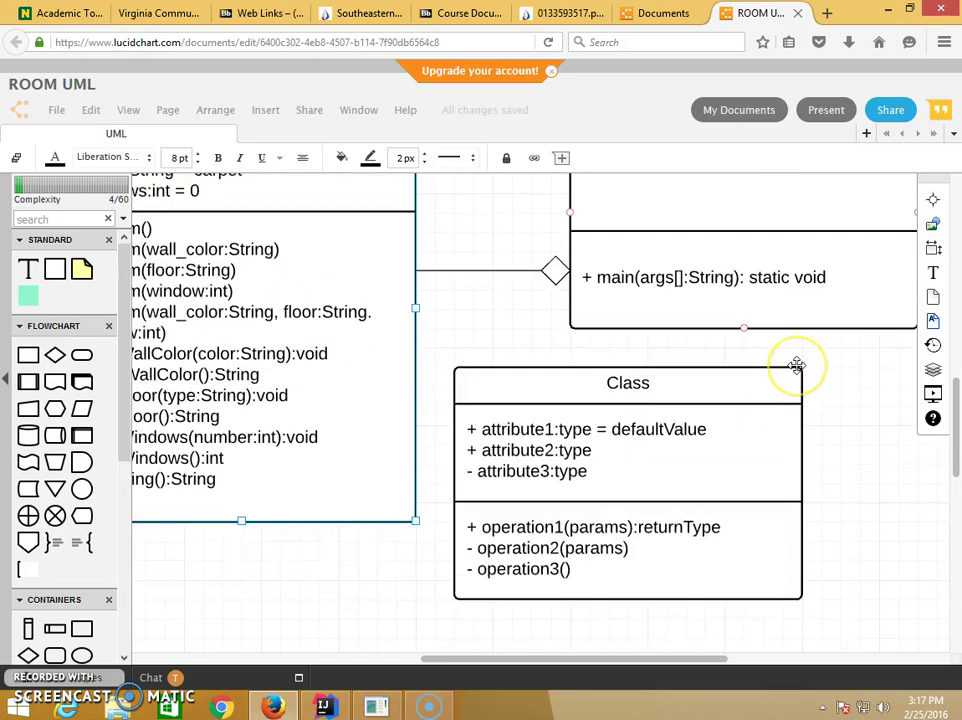
pyautogui.click(504, 378)
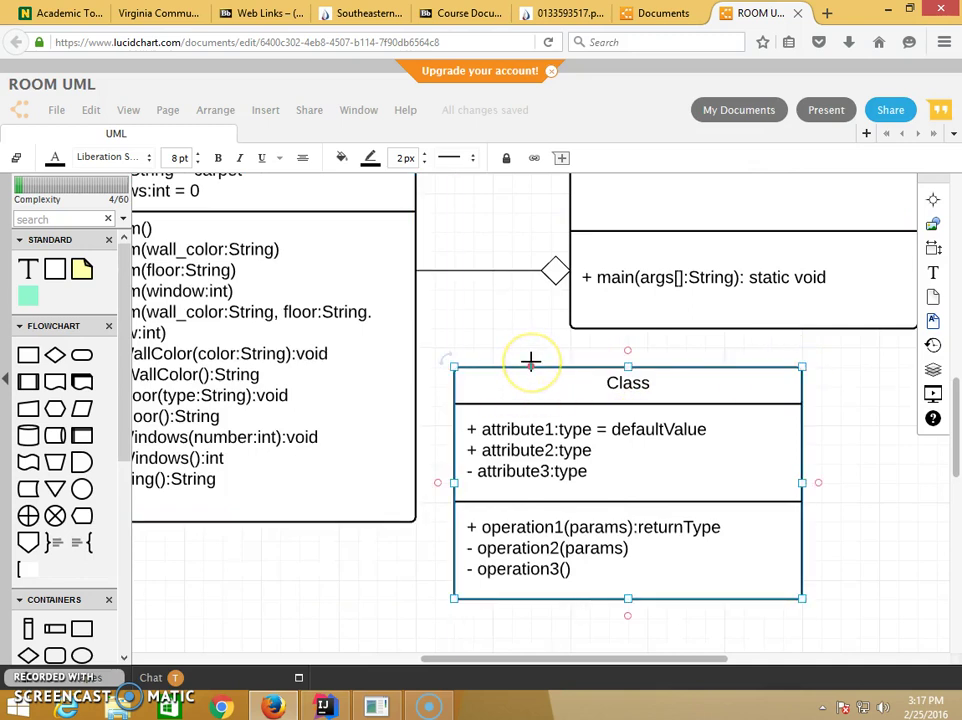
pyautogui.press('Delete')
pyautogui.scroll(-1, 339, 297)
pyautogui.scroll(4, 400, 405)
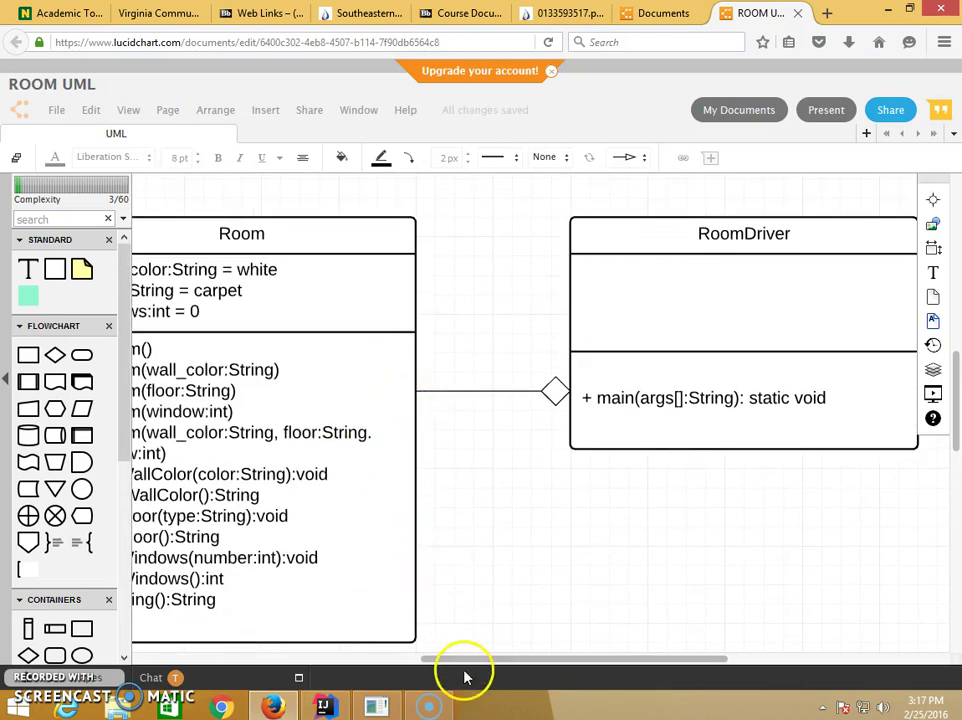
pyautogui.moveTo(466, 659); pyautogui.dragTo(408, 658)
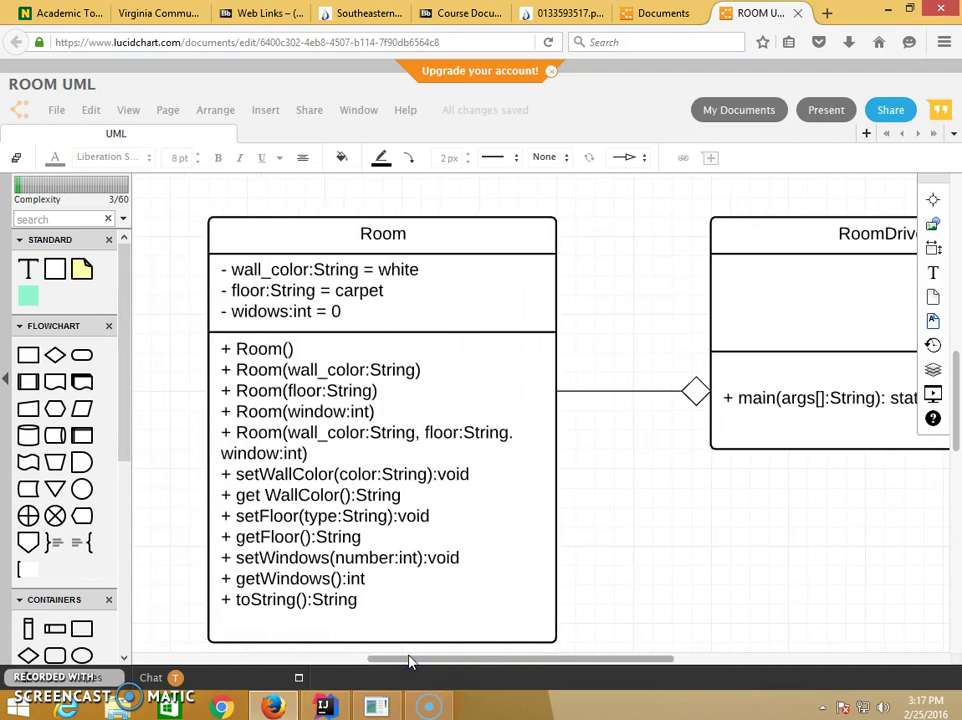
pyautogui.click(323, 443)
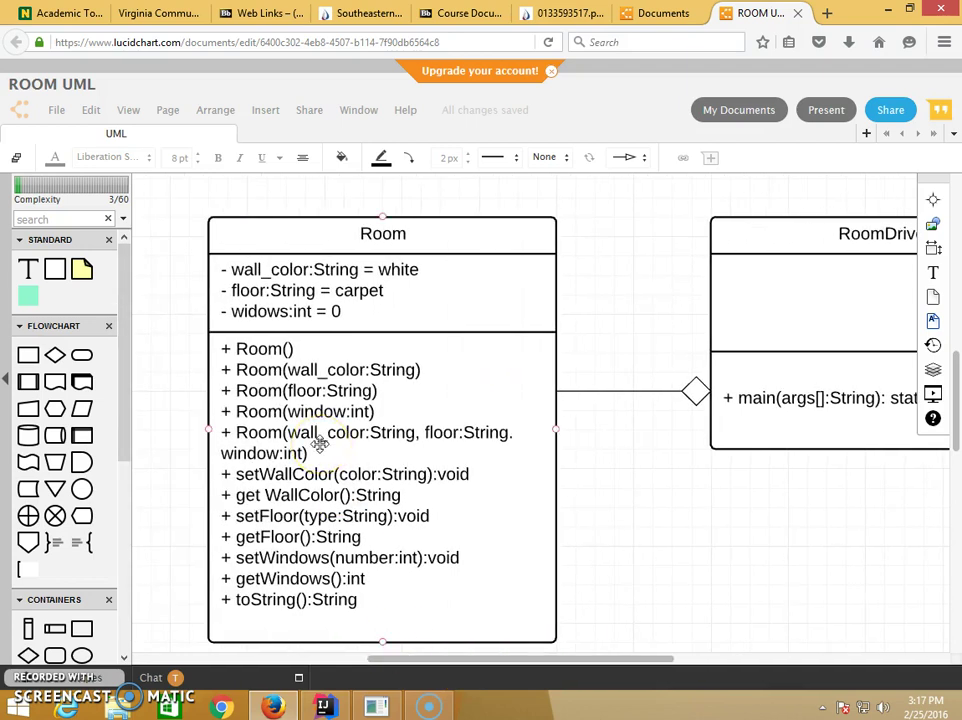
pyautogui.scroll(-2, 322, 446)
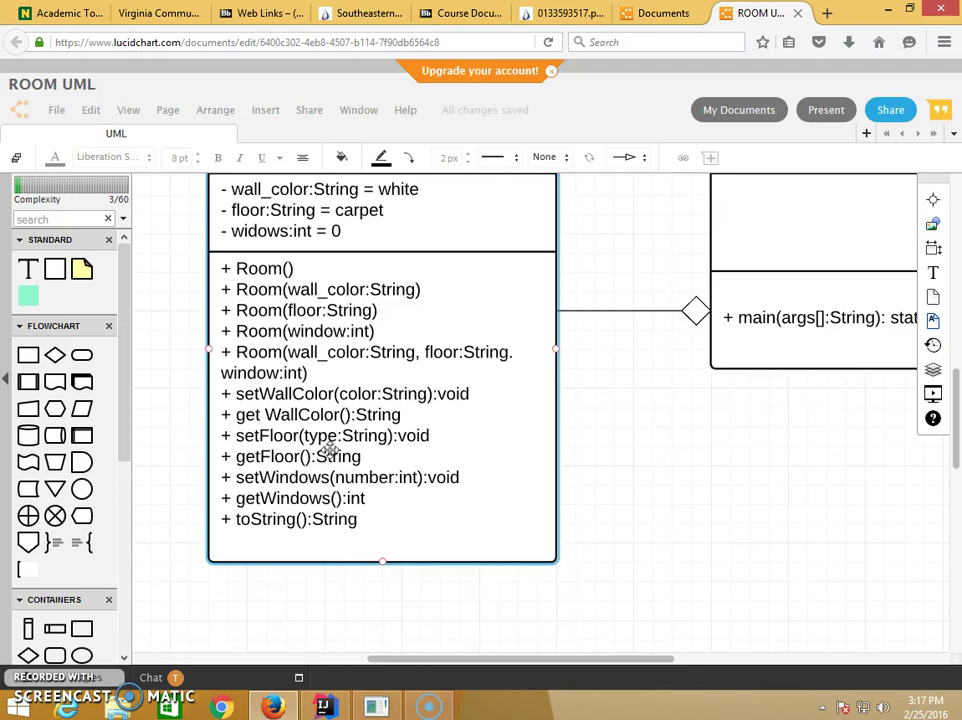
pyautogui.click(597, 460)
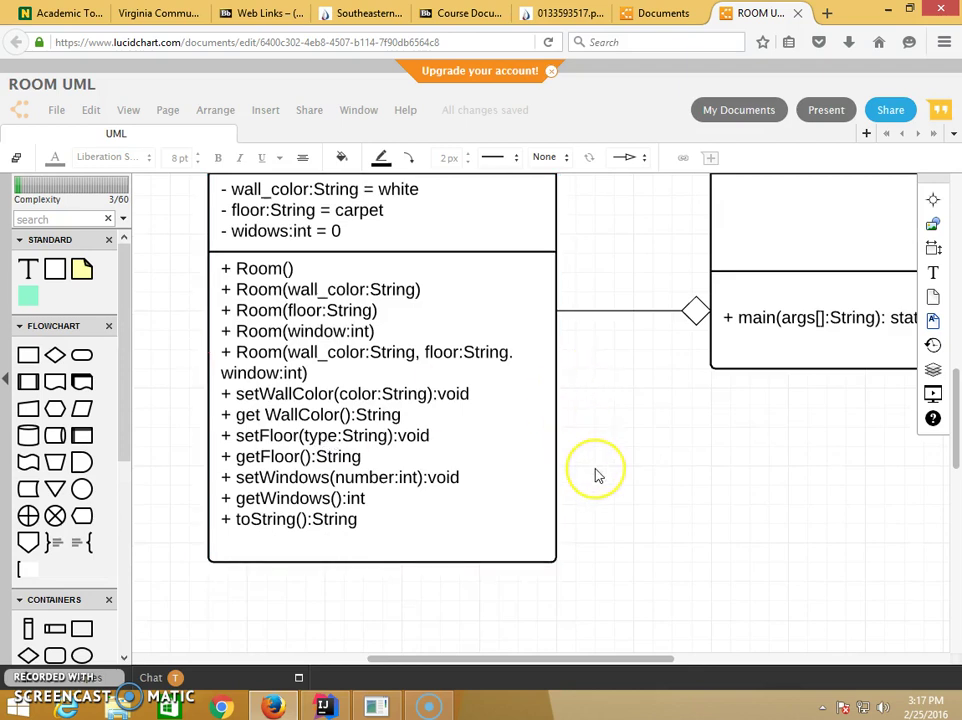
pyautogui.scroll(-2, 597, 476)
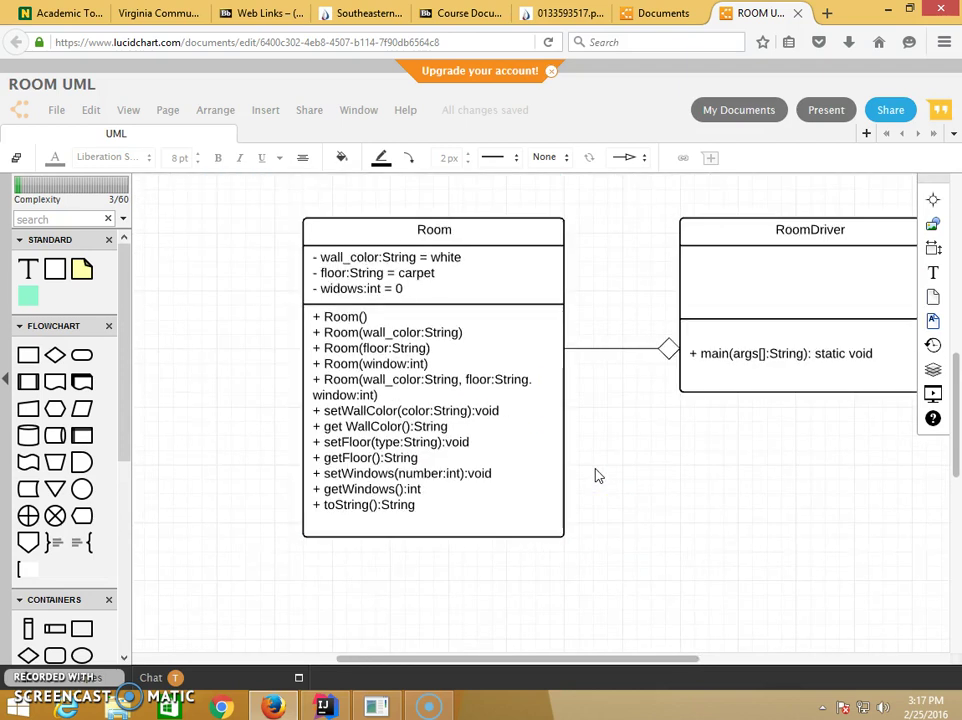
pyautogui.scroll(-1, 597, 476)
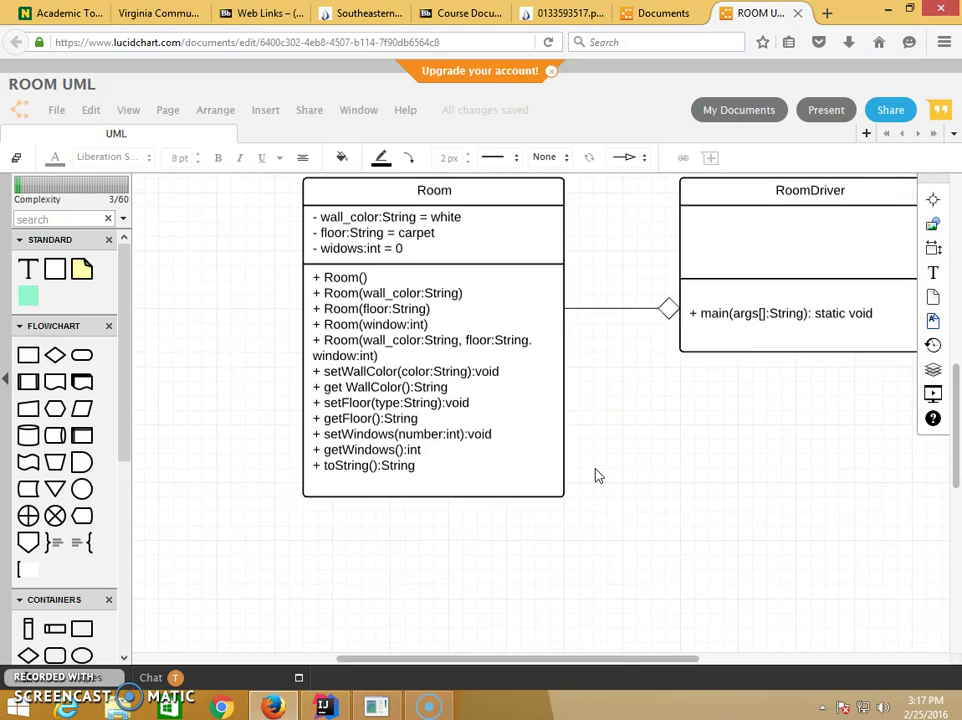
pyautogui.scroll(-1, 595, 472)
pyautogui.click(598, 466)
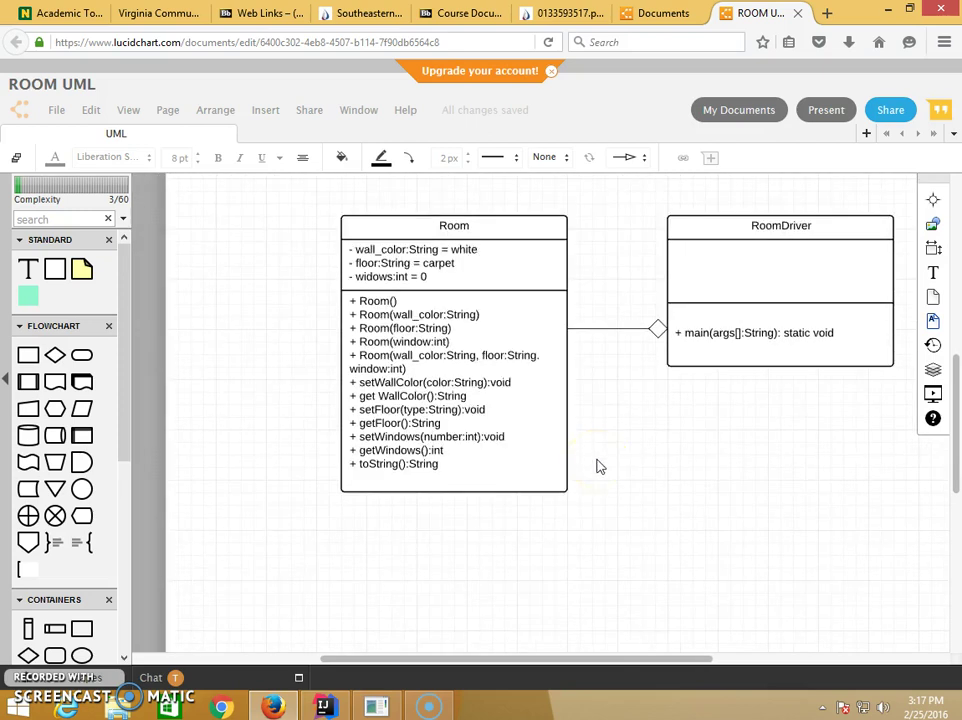
pyautogui.scroll(-1, 599, 466)
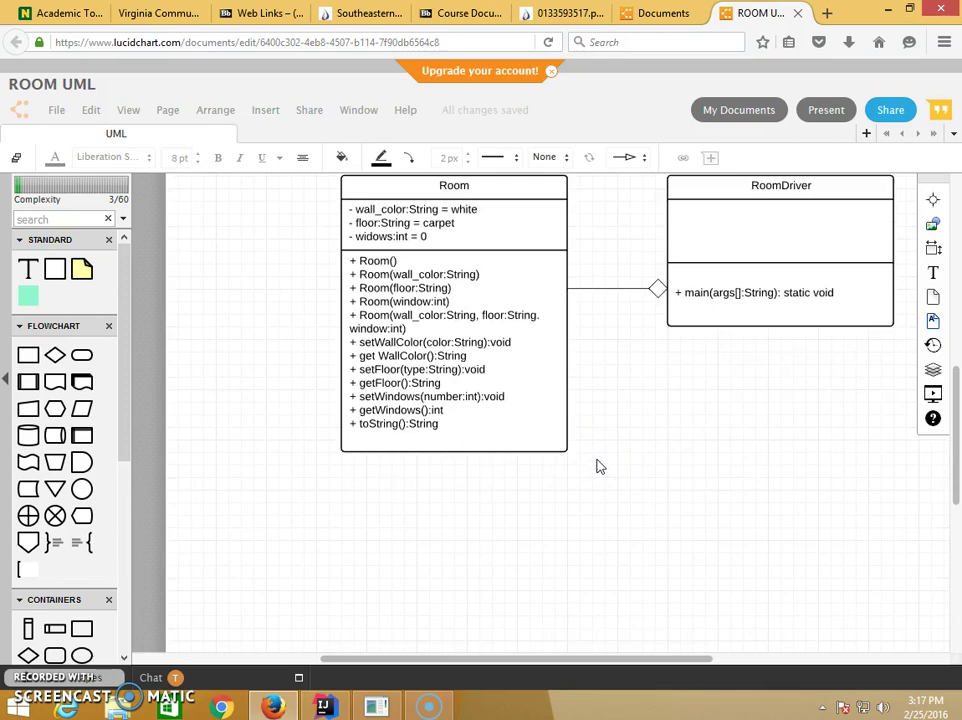
pyautogui.scroll(2, 599, 466)
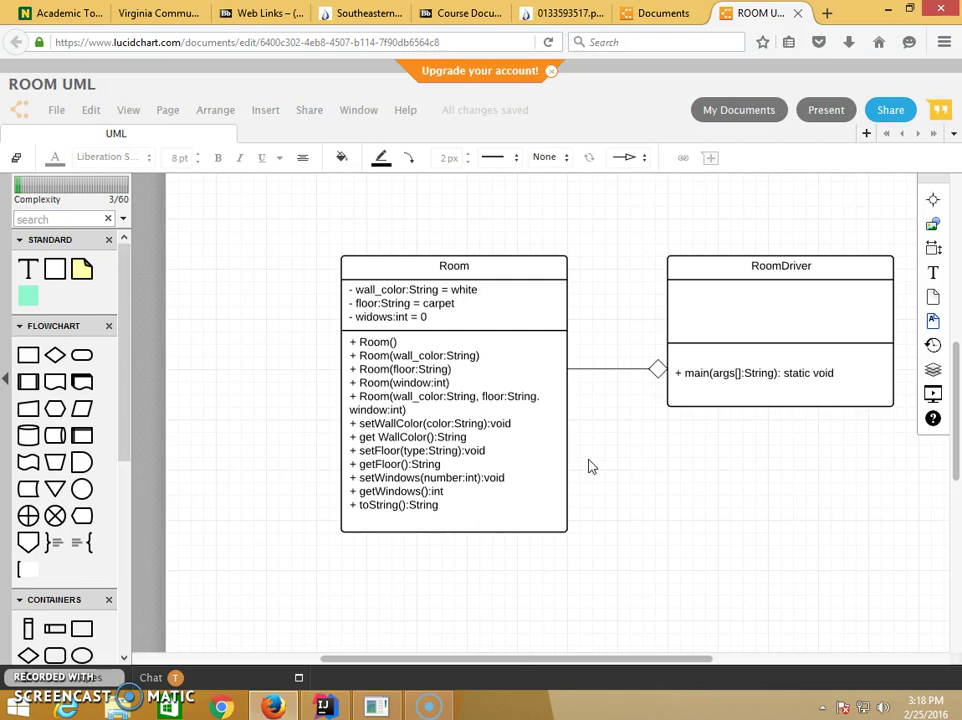
pyautogui.scroll(-3, 589, 466)
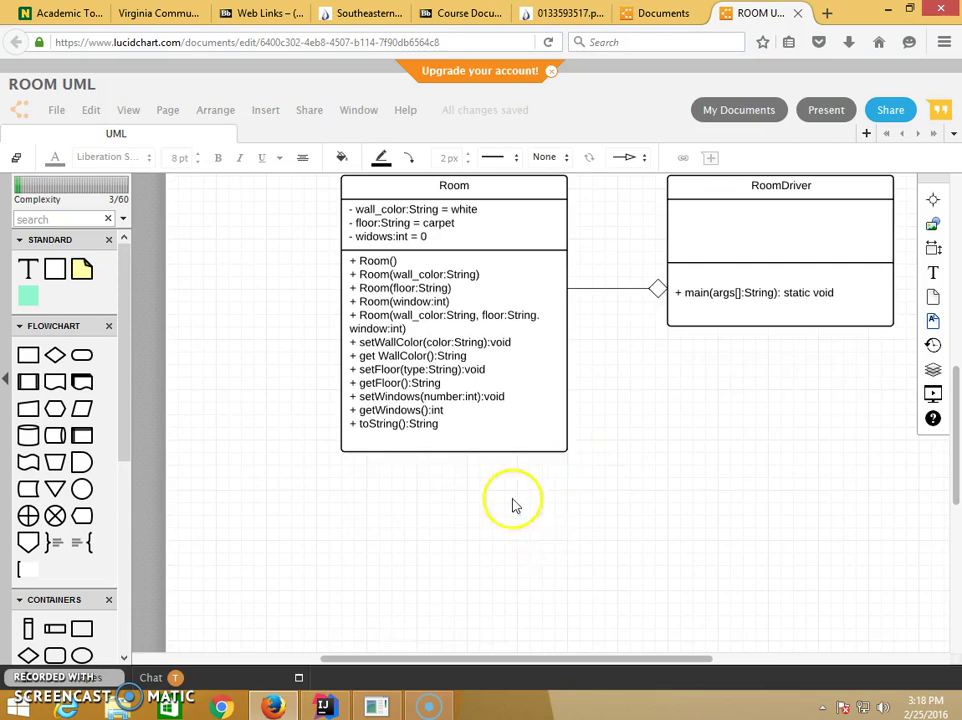
pyautogui.scroll(-2, 466, 427)
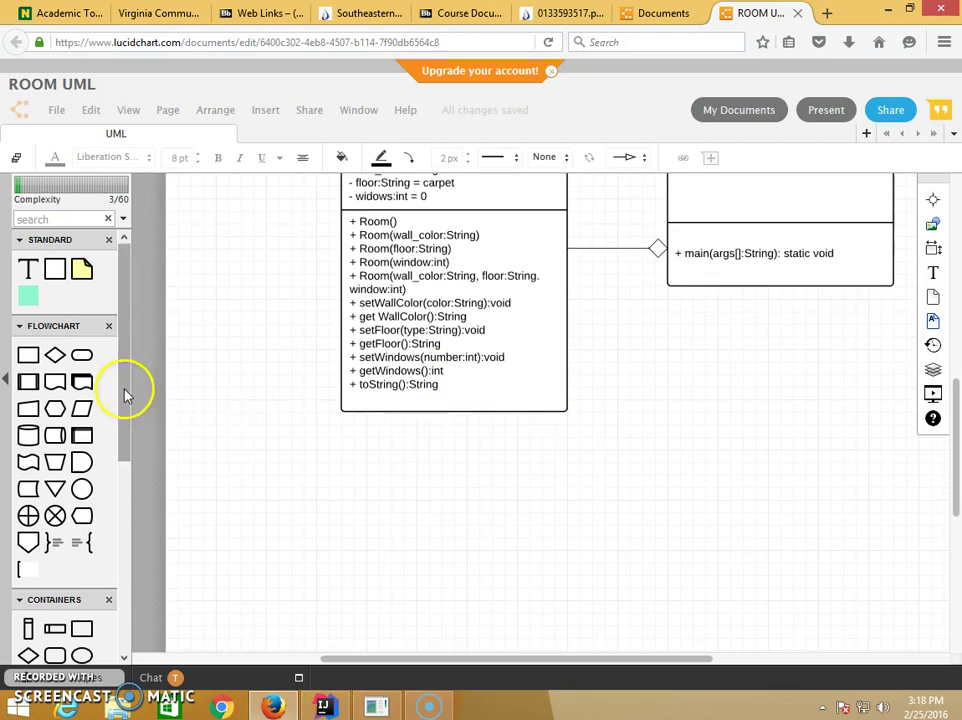
pyautogui.scroll(-5, 126, 393)
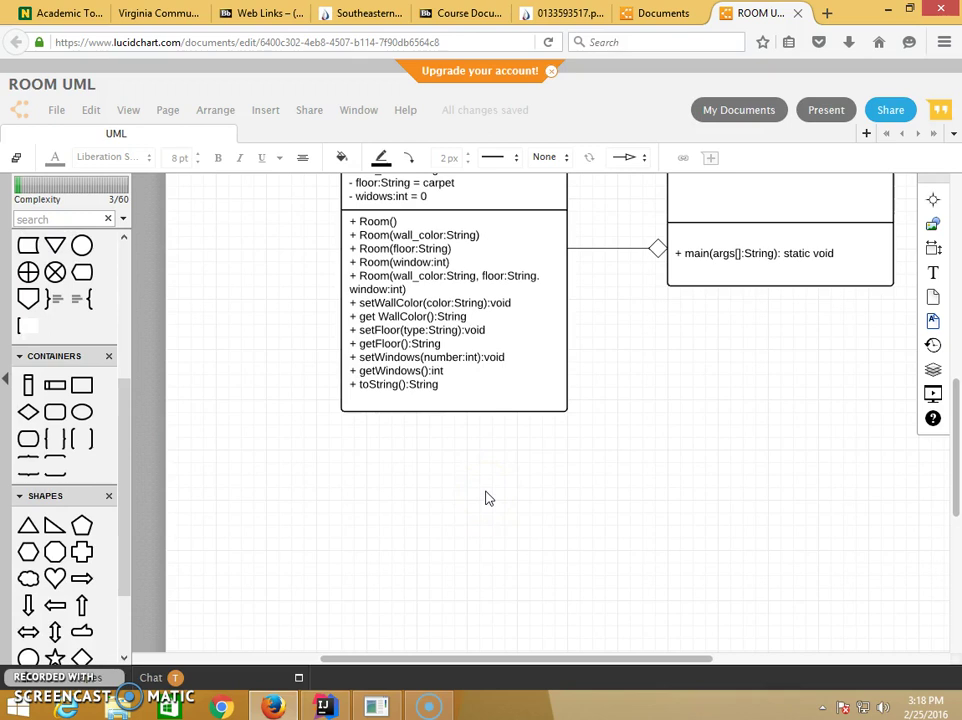
pyautogui.scroll(-1, 487, 498)
pyautogui.click(455, 481)
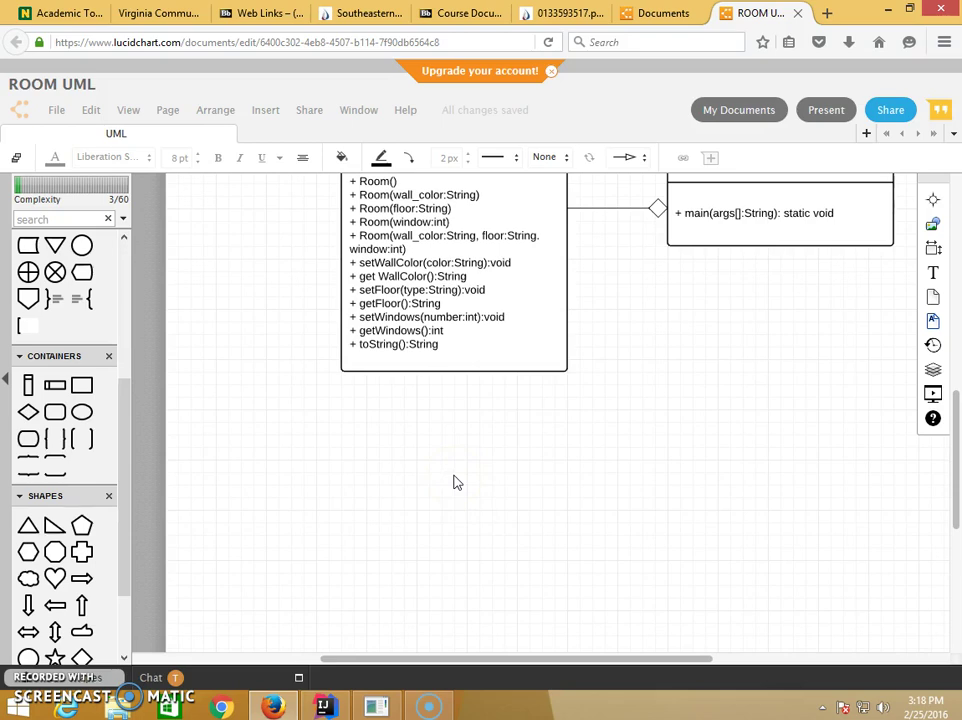
pyautogui.moveTo(378, 703)
pyautogui.moveTo(385, 657)
pyautogui.scroll(-1, 555, 442)
pyautogui.click(558, 434)
pyautogui.scroll(-3, 558, 434)
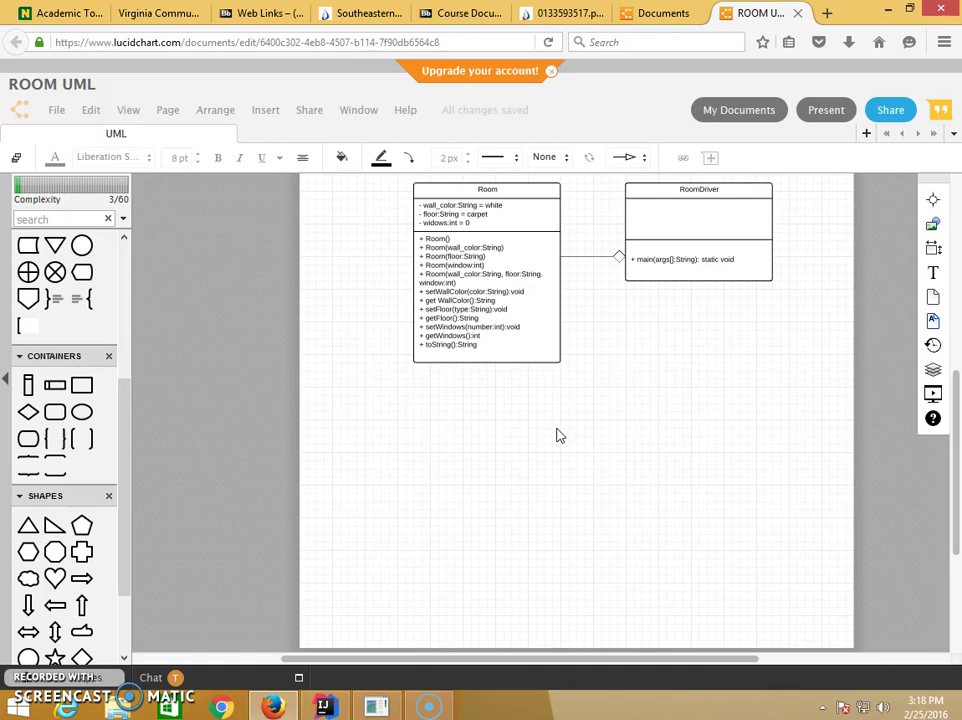
pyautogui.scroll(2, 496, 440)
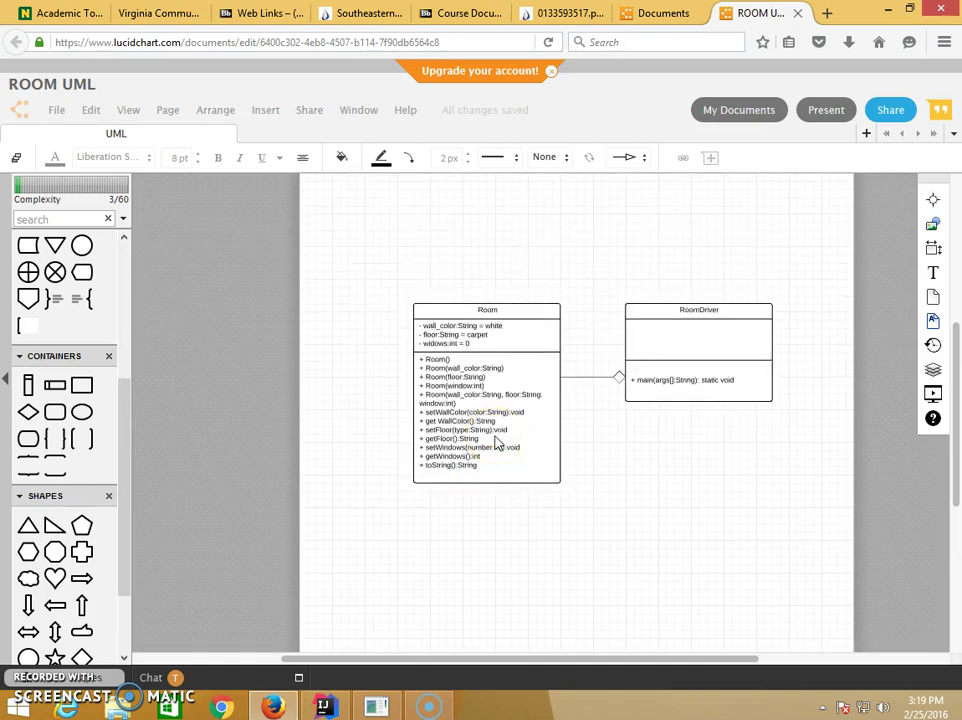
pyautogui.scroll(-2, 496, 442)
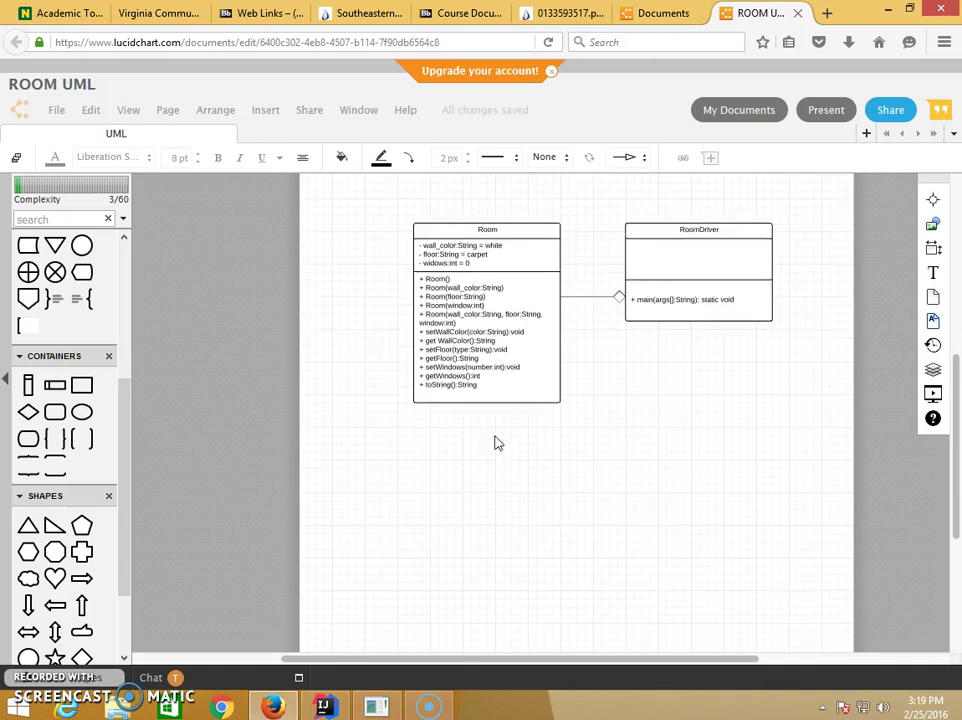
pyautogui.click(486, 441)
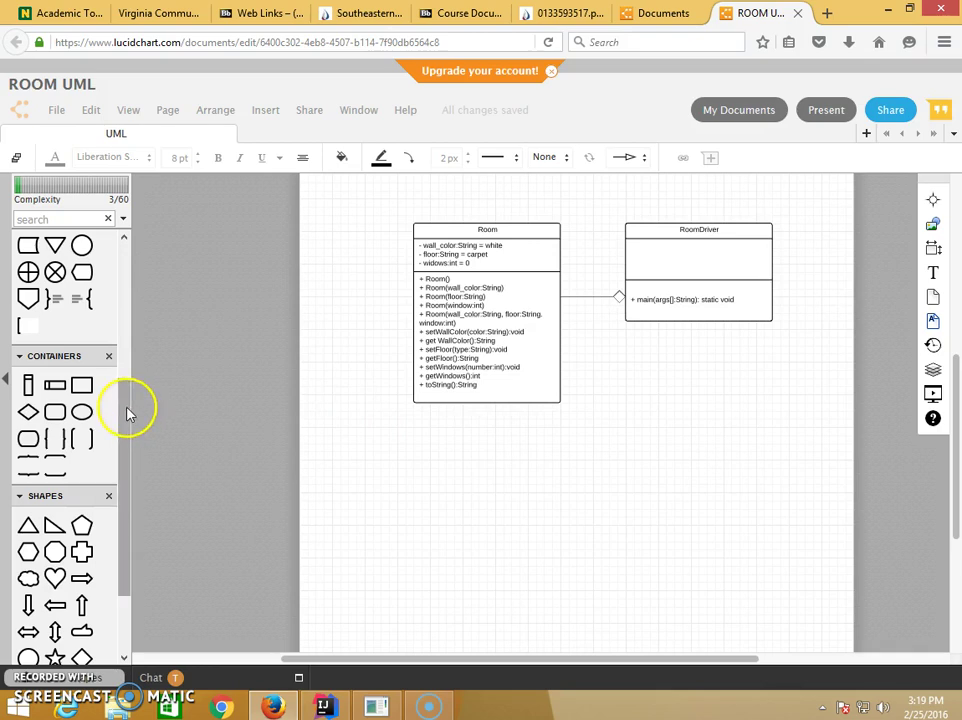
# - Enable the UML shape libraries, including UML Class Dgm, in the library manager and save
pyautogui.moveTo(125, 412); pyautogui.dragTo(160, 648)
pyautogui.click(28, 657)
pyautogui.click(148, 603)
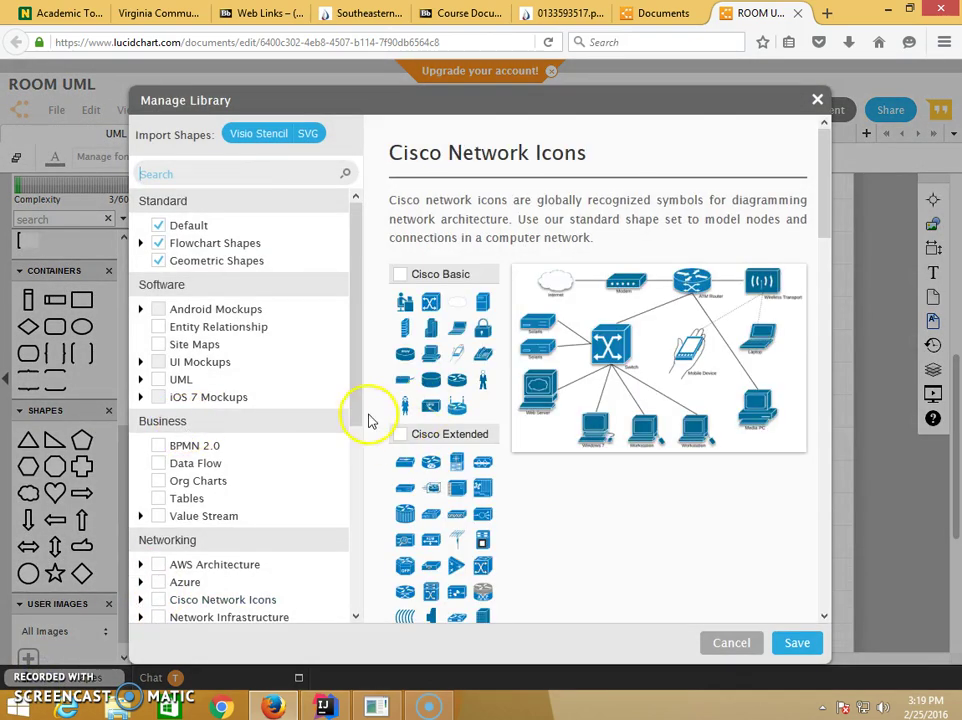
pyautogui.moveTo(358, 395)
pyautogui.mouseDown()
pyautogui.moveTo(378, 497)
pyautogui.moveTo(361, 399)
pyautogui.mouseUp()
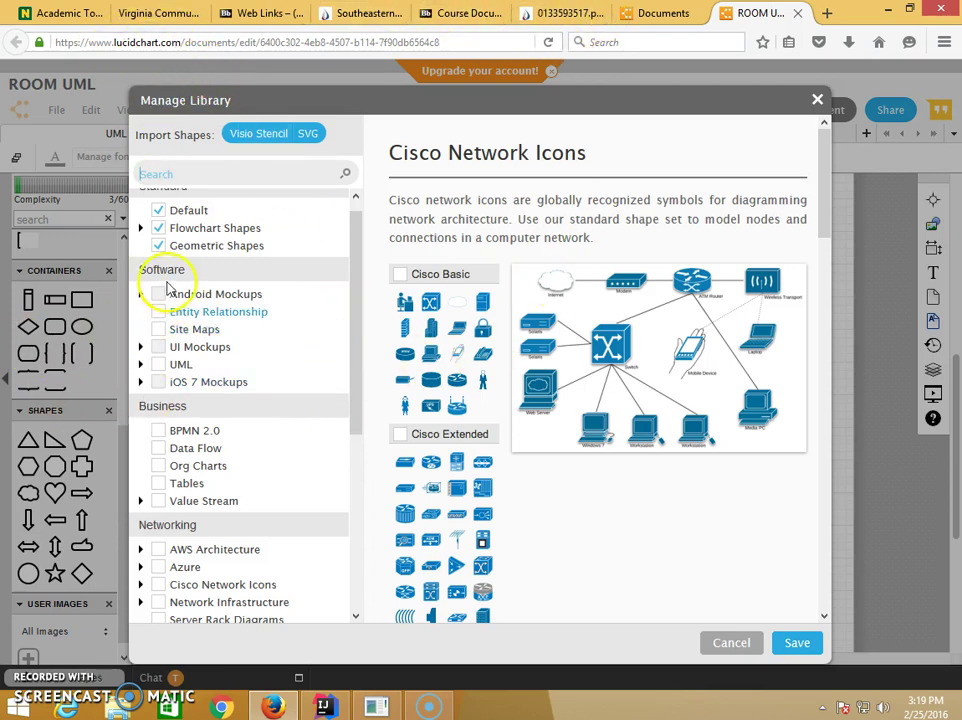
pyautogui.click(160, 366)
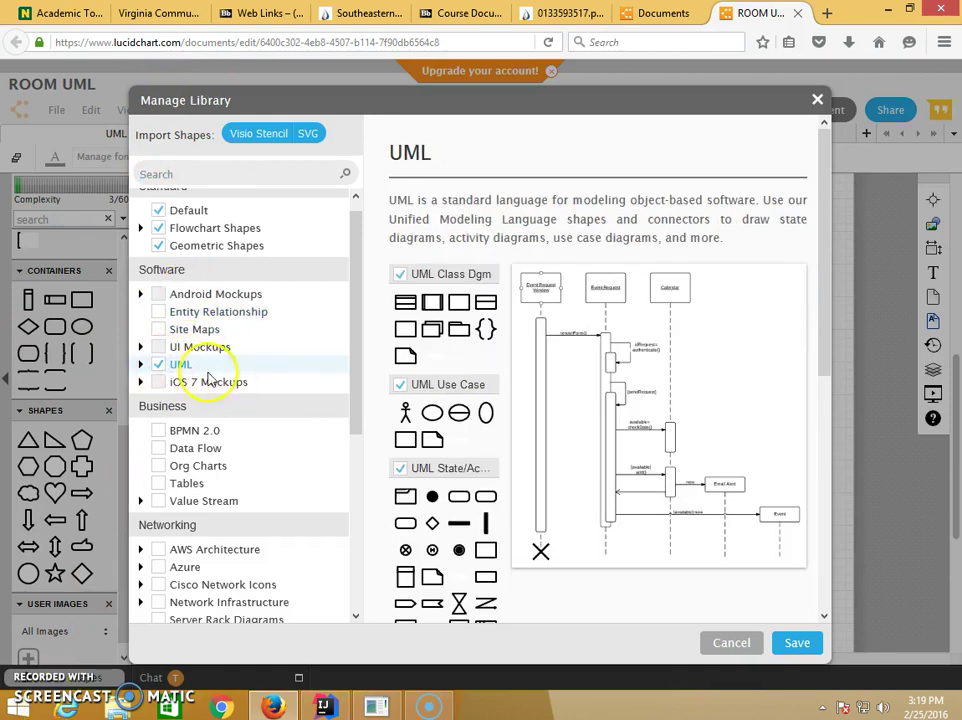
pyautogui.click(142, 366)
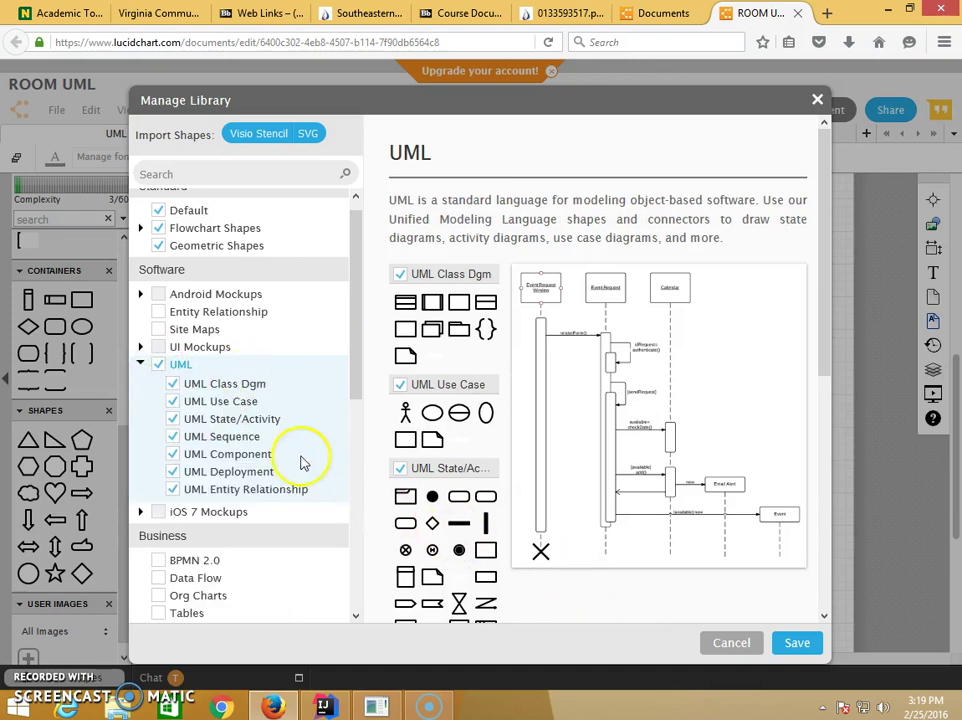
pyautogui.click(243, 381)
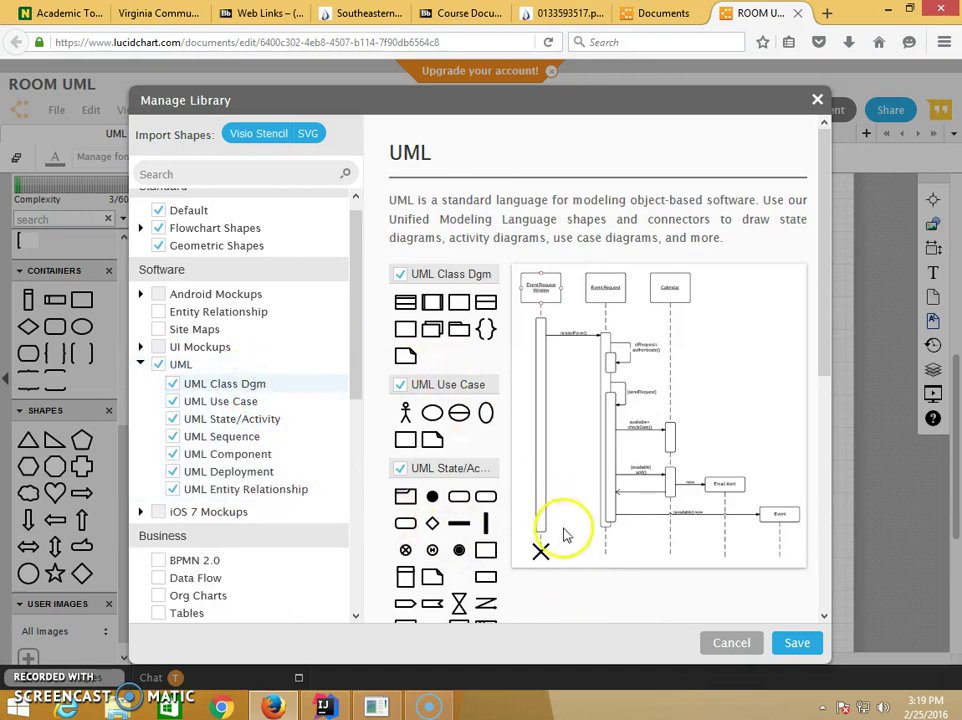
pyautogui.click(782, 641)
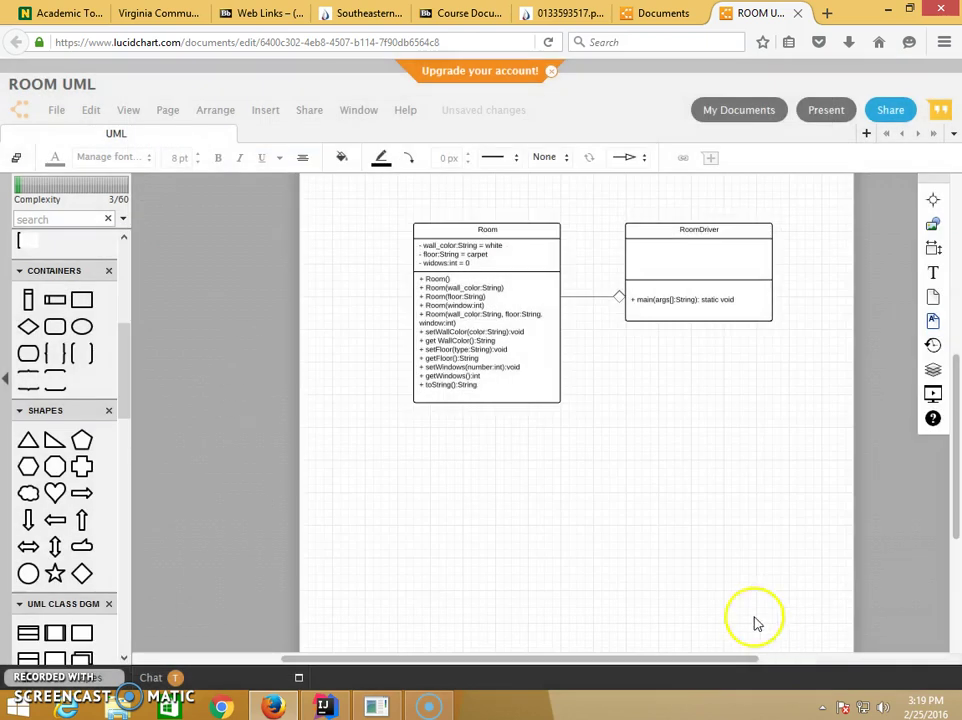
pyautogui.scroll(1, 680, 502)
pyautogui.click(680, 502)
pyautogui.scroll(-2, 680, 508)
pyautogui.scroll(-1, 680, 508)
pyautogui.scroll(3, 680, 509)
pyautogui.scroll(-5, 680, 510)
pyautogui.click(680, 513)
pyautogui.moveTo(125, 388); pyautogui.dragTo(129, 500)
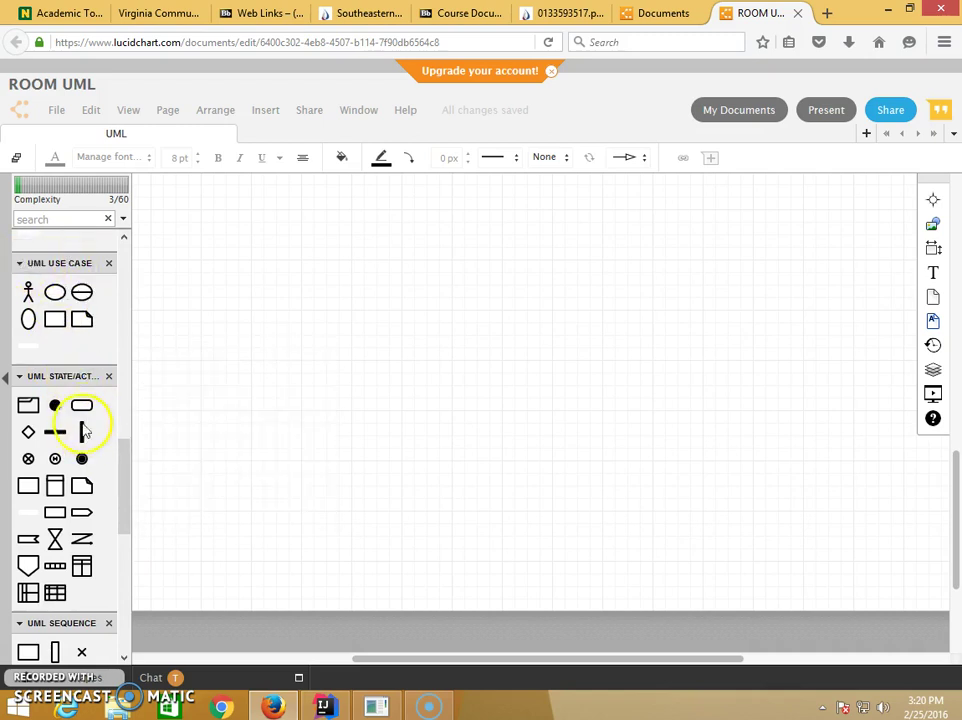
pyautogui.scroll(-3, 82, 440)
pyautogui.scroll(-8, 105, 527)
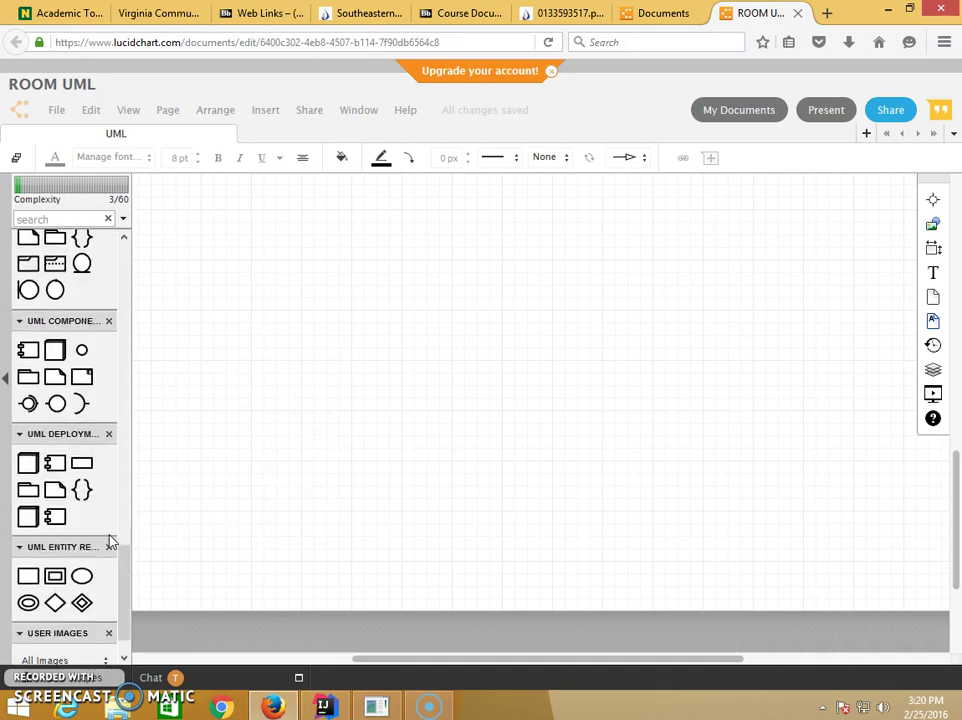
pyautogui.scroll(-1, 111, 541)
pyautogui.scroll(10, 111, 541)
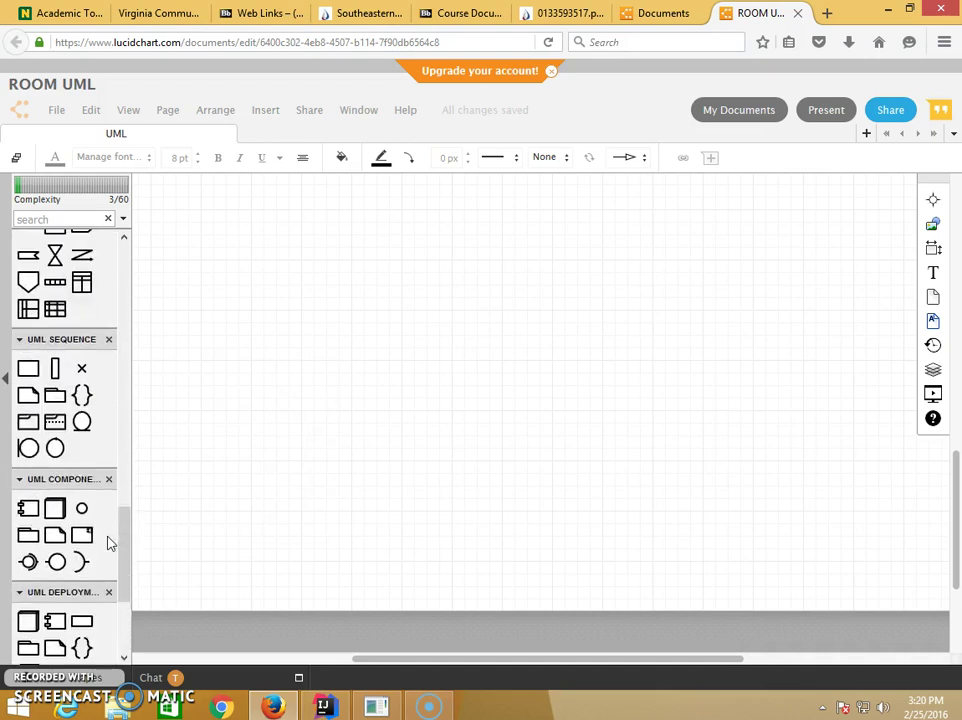
pyautogui.scroll(8, 109, 542)
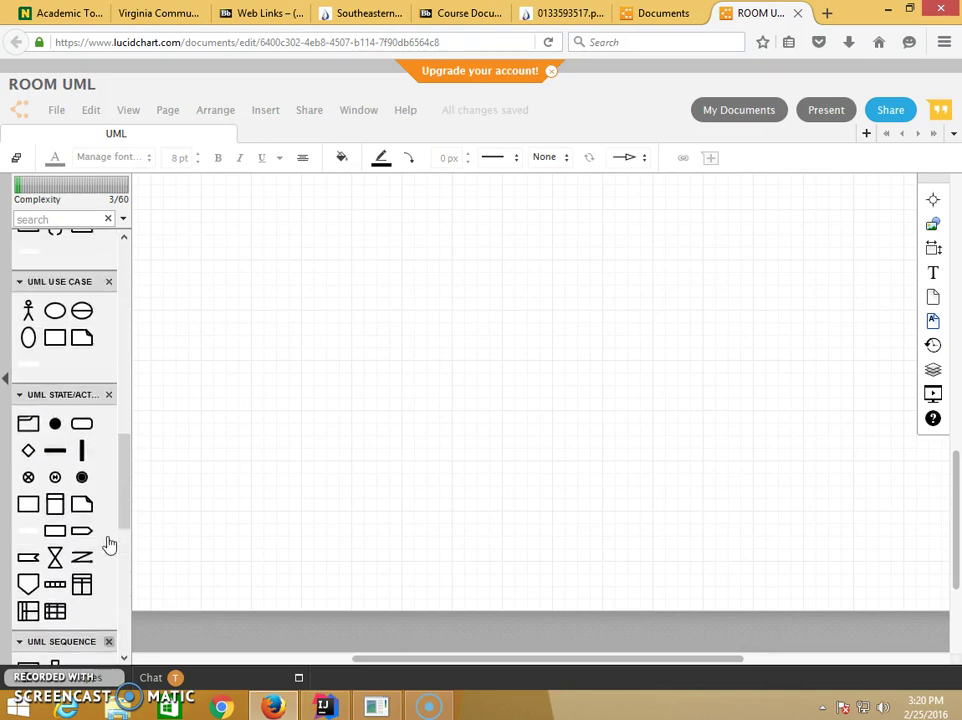
pyautogui.scroll(1, 109, 541)
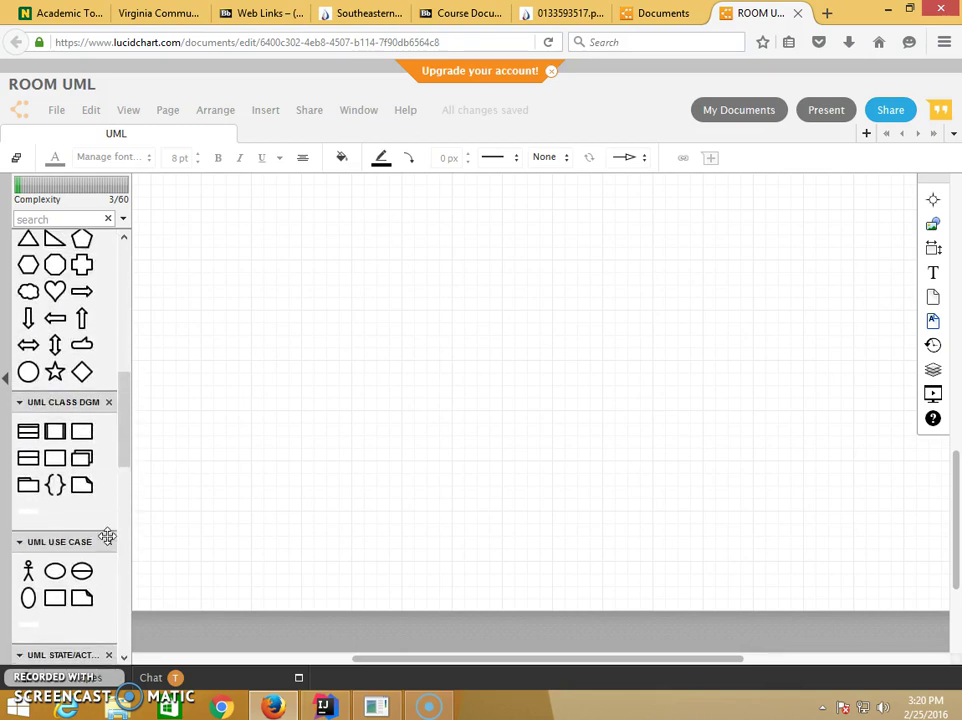
# - Place a new UML class box on the canvas and title it House
pyautogui.moveTo(27, 435)
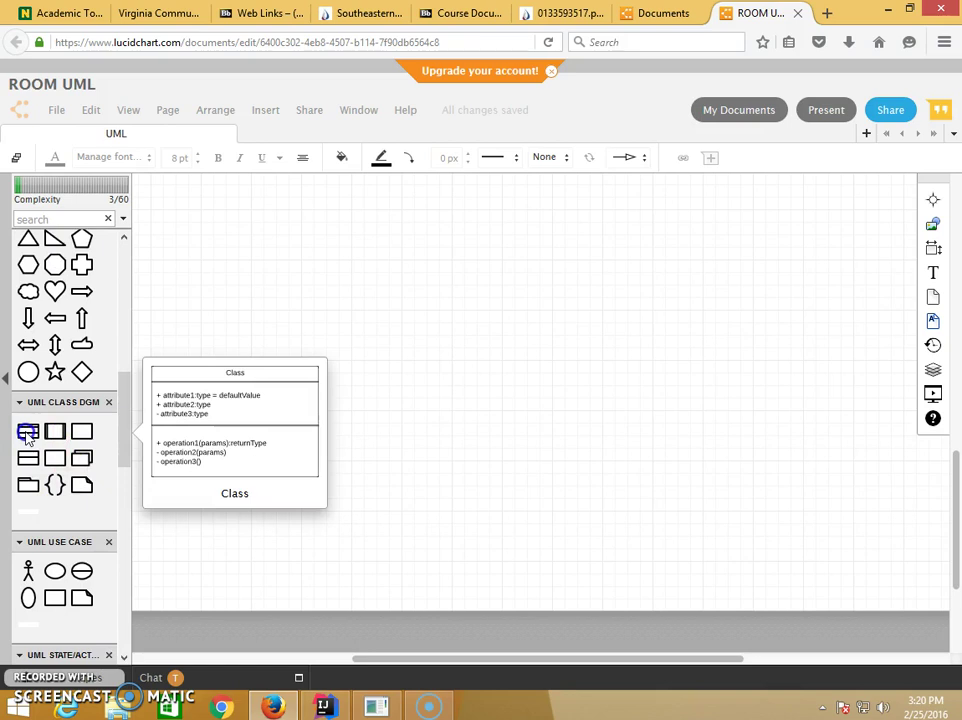
pyautogui.moveTo(27, 435); pyautogui.dragTo(507, 337)
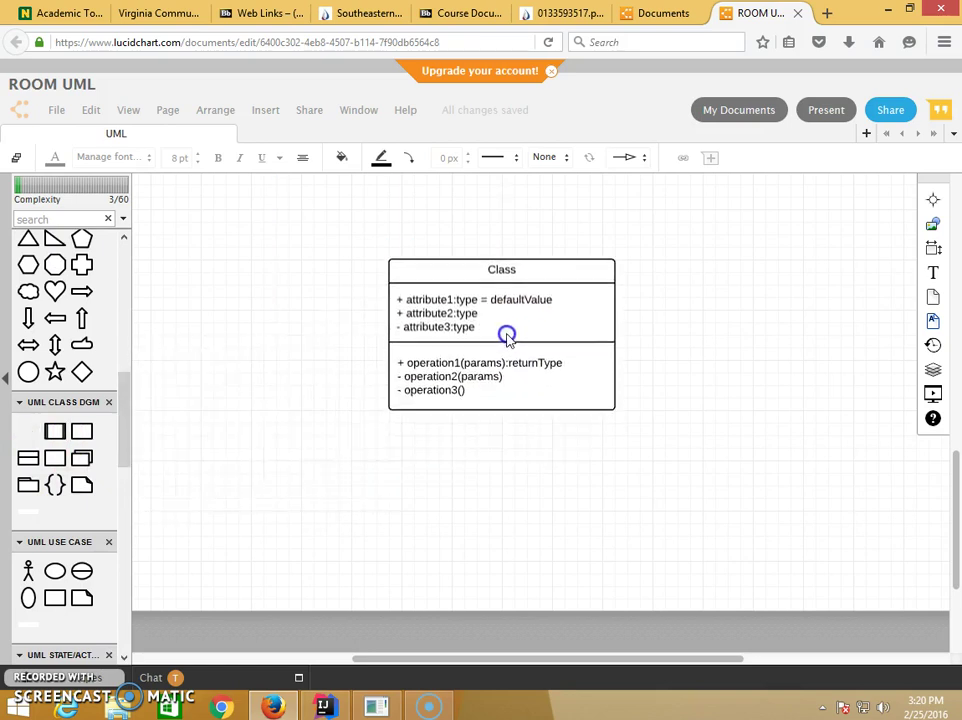
pyautogui.scroll(2, 507, 344)
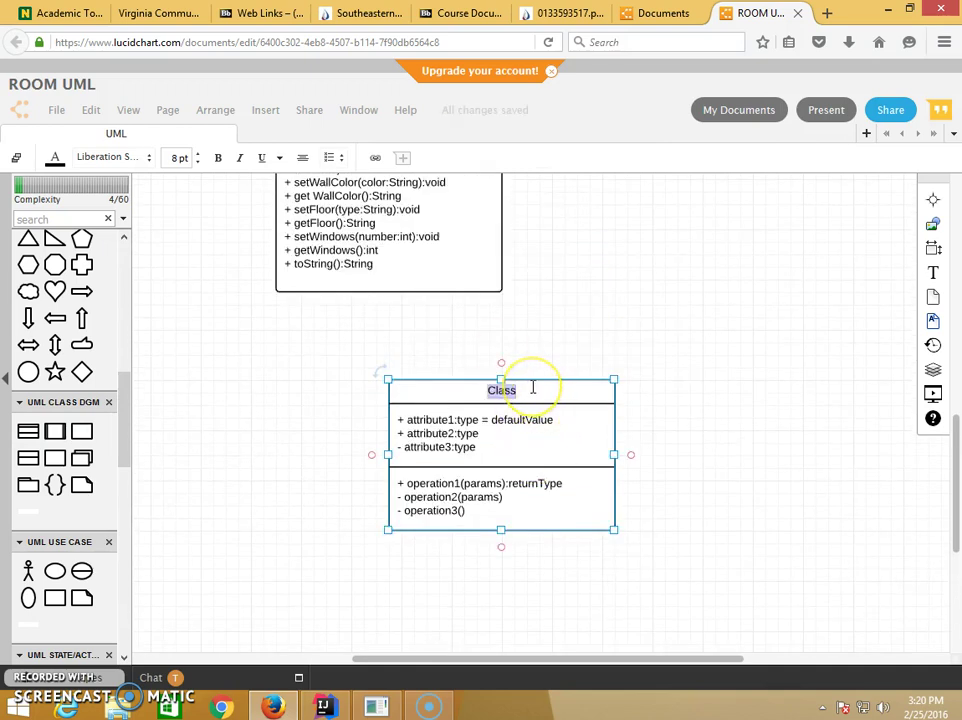
pyautogui.write('hOUS')
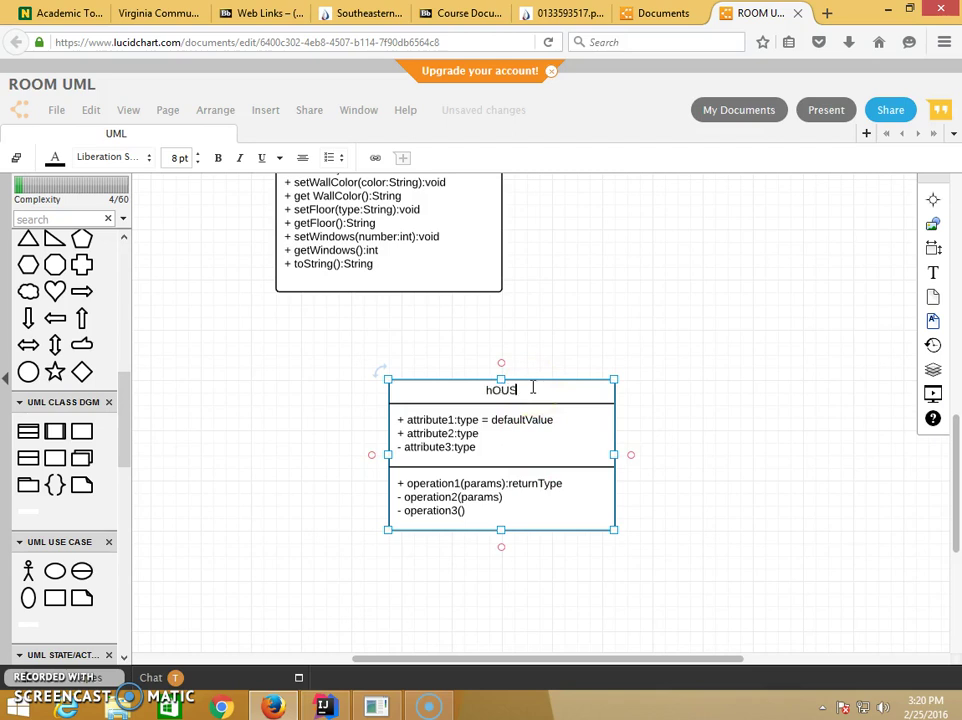
pyautogui.press('BackSpace')
pyautogui.press('BackSpace')
pyautogui.press('BackSpace')
pyautogui.press('BackSpace')
pyautogui.write('H')
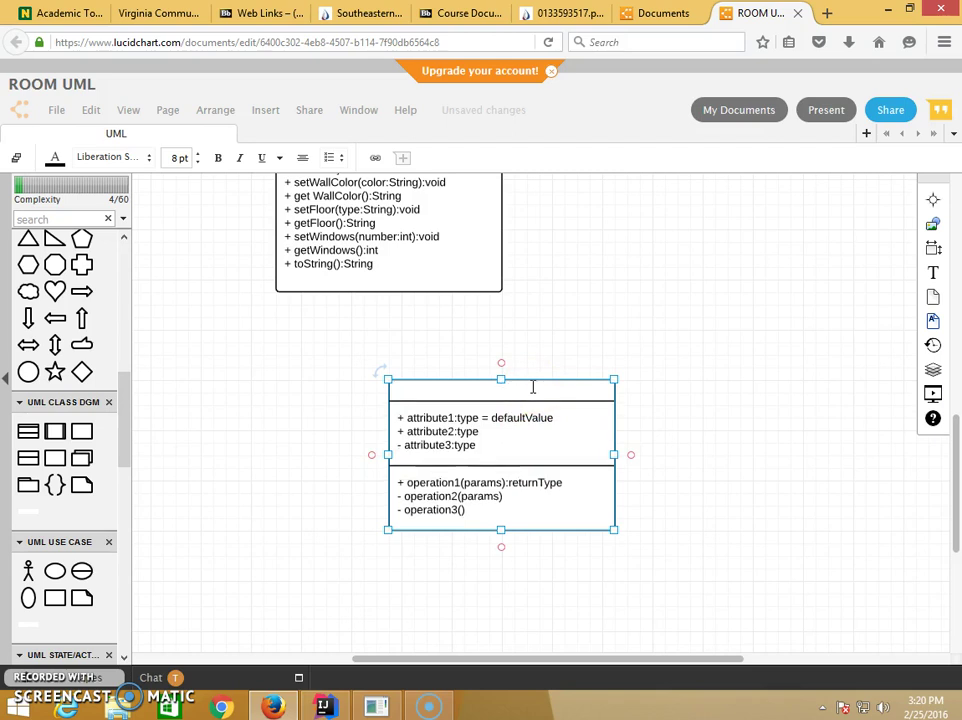
pyautogui.write('ouse')
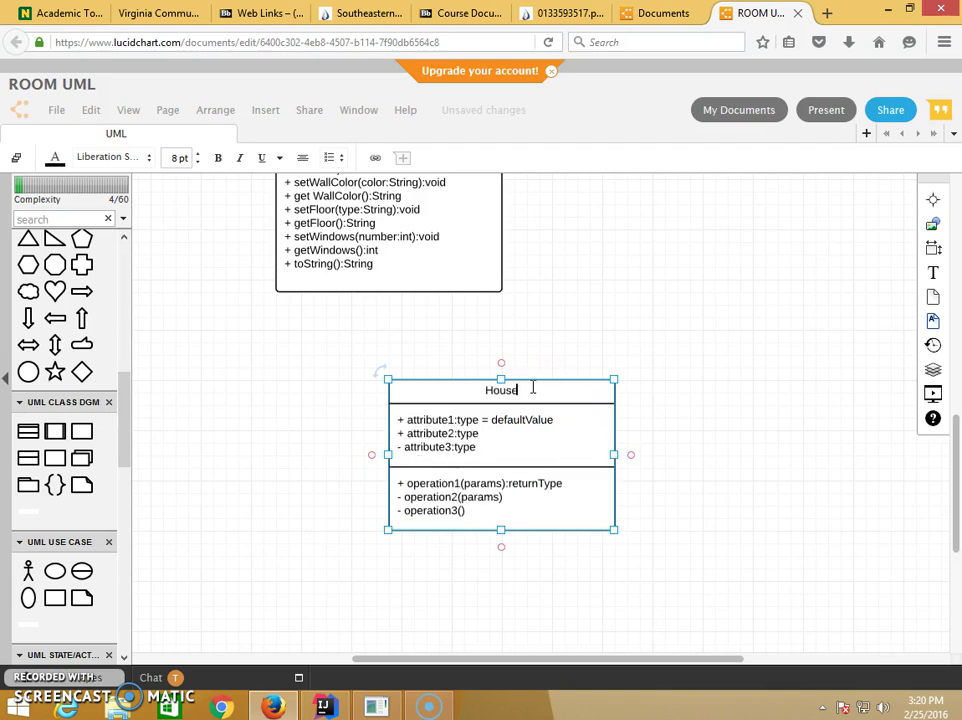
pyautogui.click(494, 451)
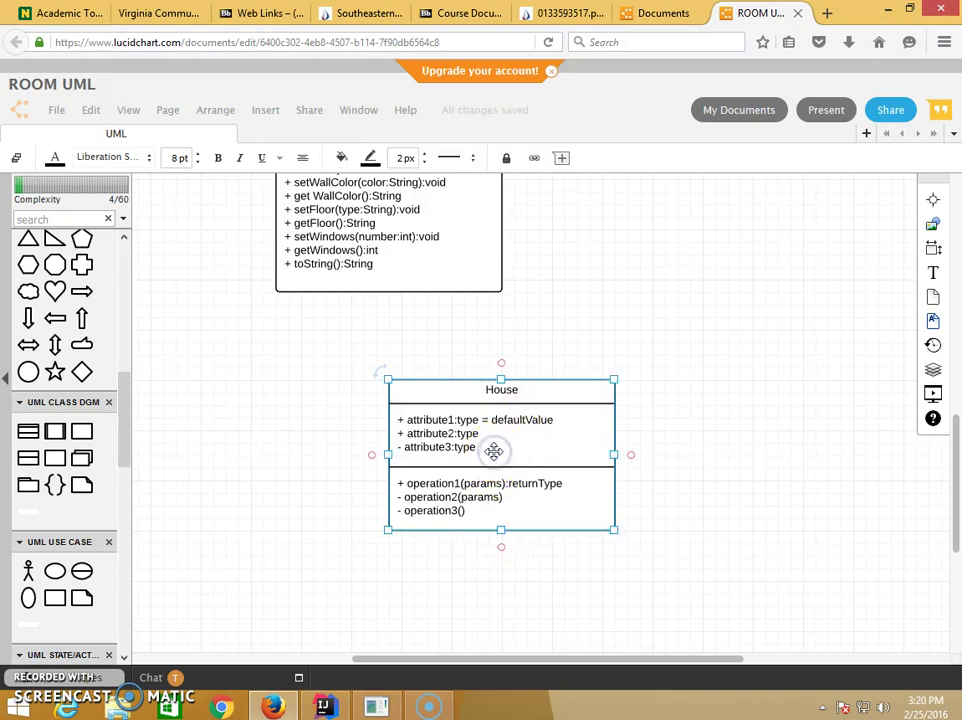
# - Replace House's placeholder attributes with '- room:Room' and '- roof:String'
pyautogui.click(500, 438)
pyautogui.click(515, 438)
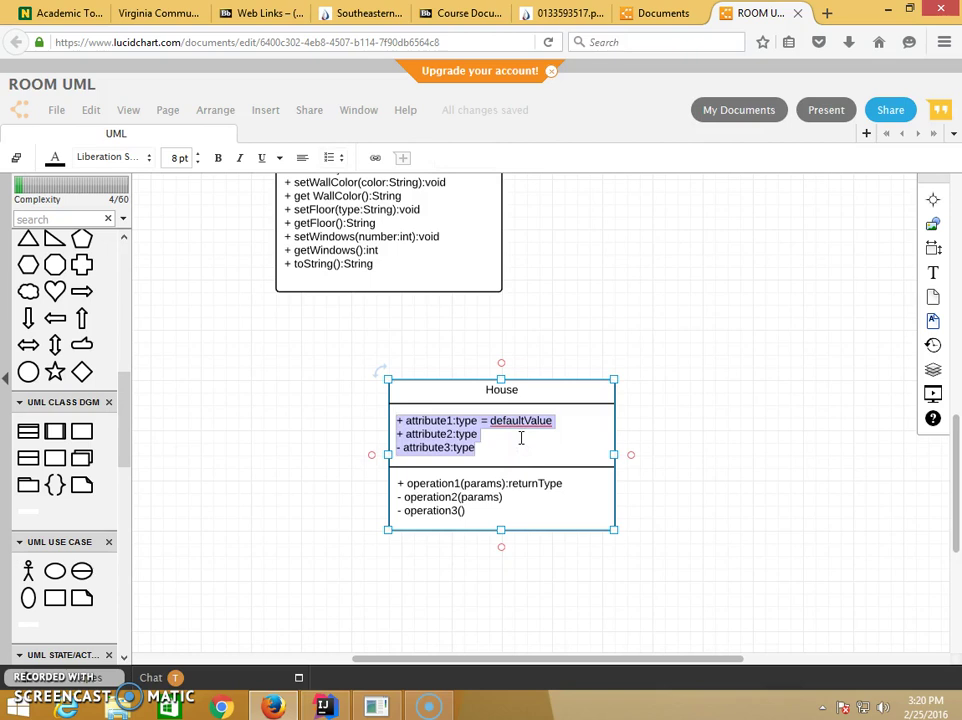
pyautogui.write('-')
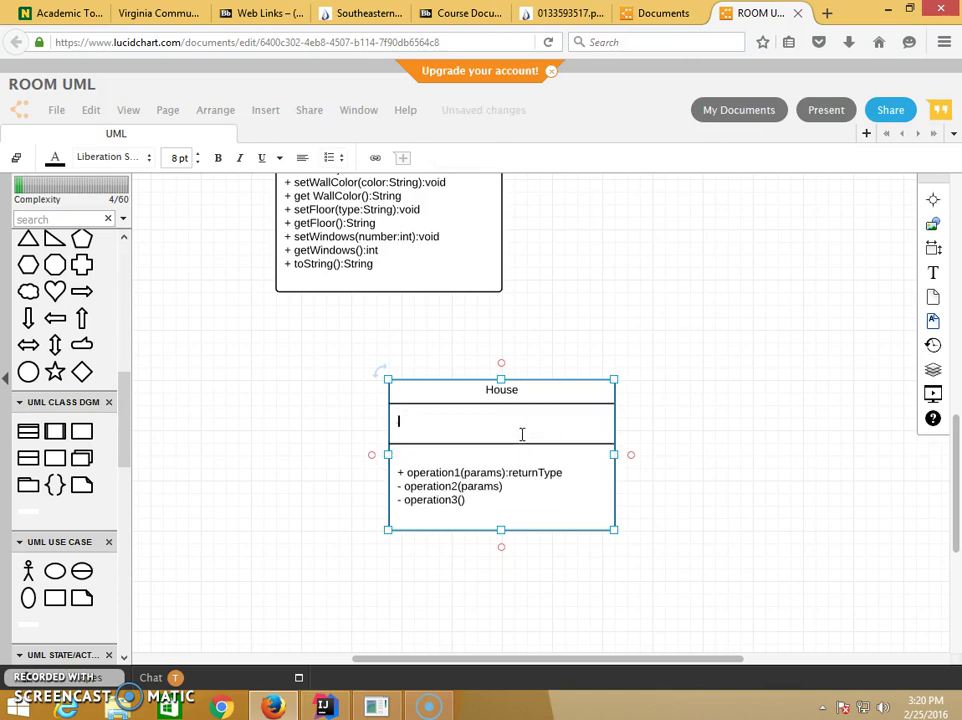
pyautogui.write(' room:Room')
pyautogui.scroll(4, 522, 434)
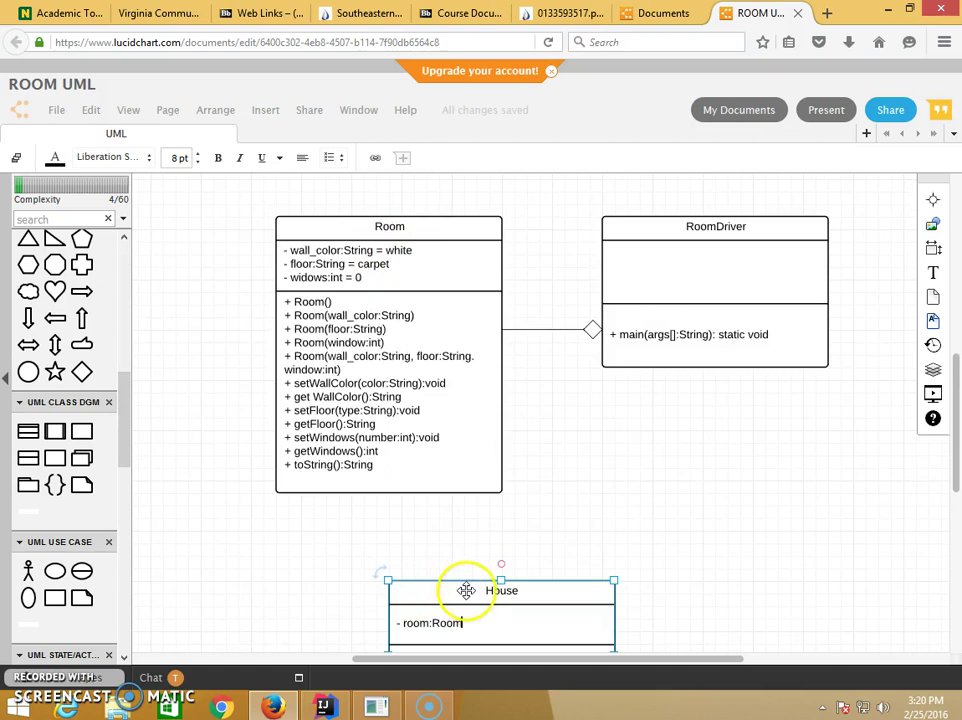
pyautogui.scroll(-1, 475, 585)
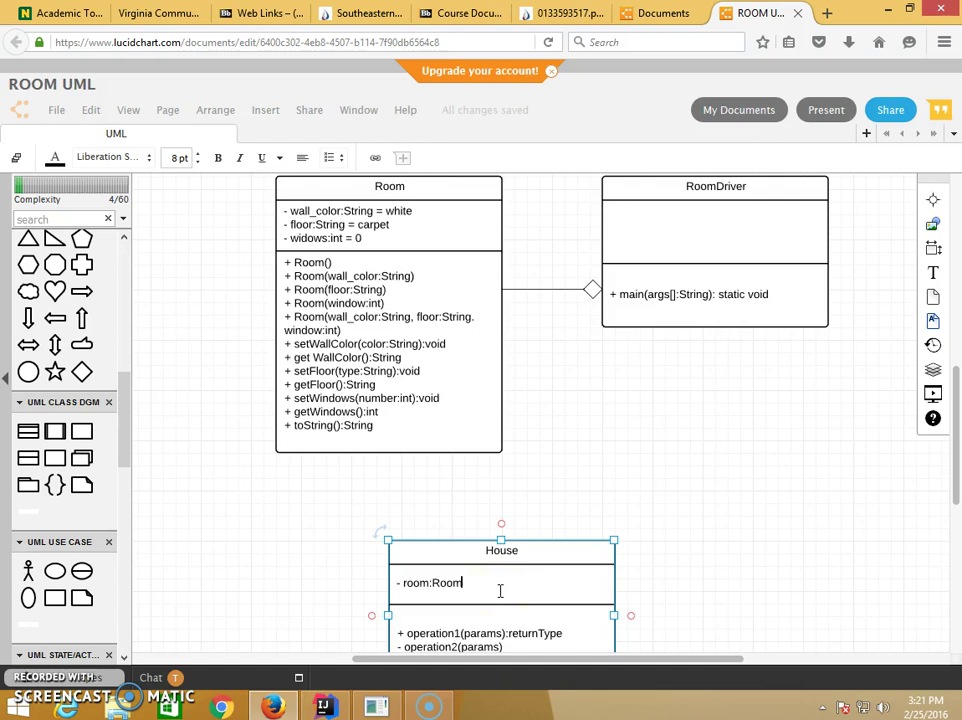
pyautogui.press('Return')
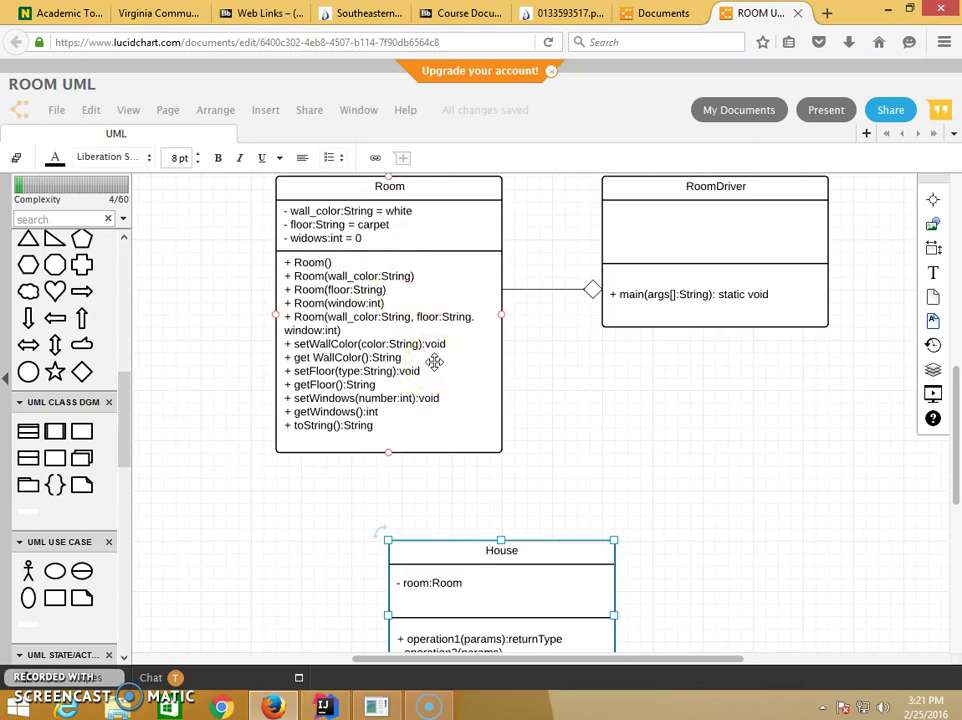
pyautogui.press('Return')
pyautogui.write('- roof:String')
pyautogui.scroll(-1, 434, 362)
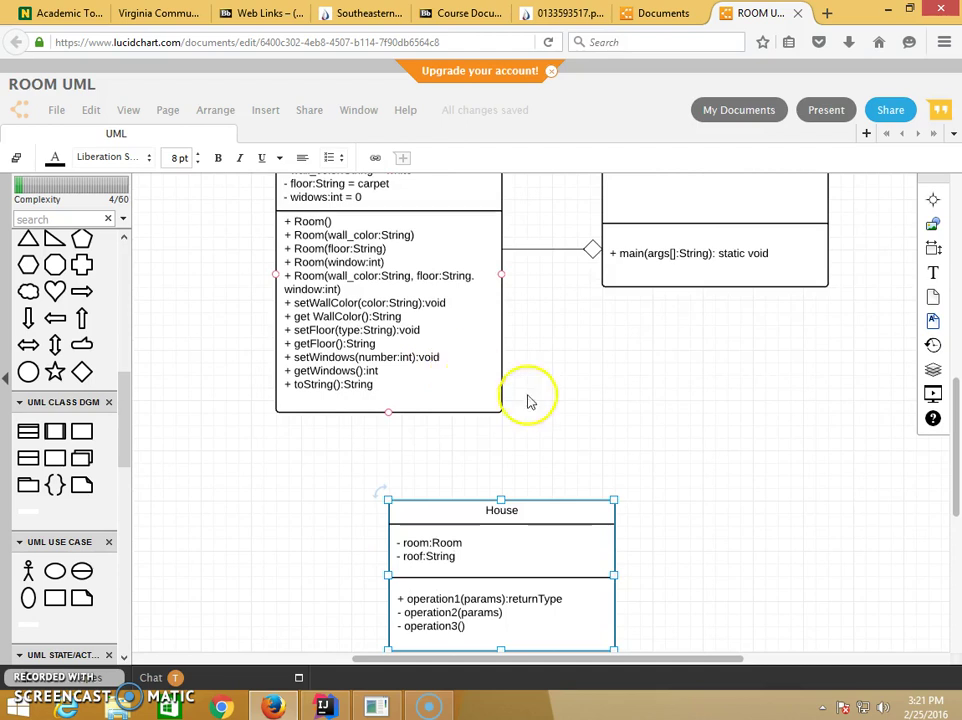
pyautogui.scroll(1, 563, 422)
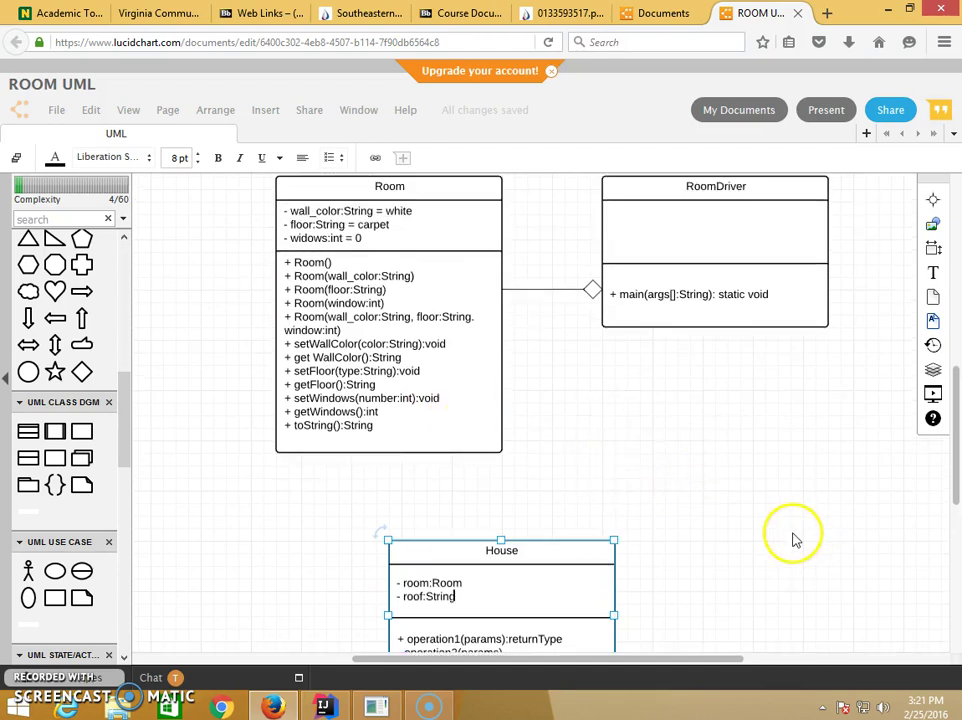
pyautogui.scroll(-2, 829, 514)
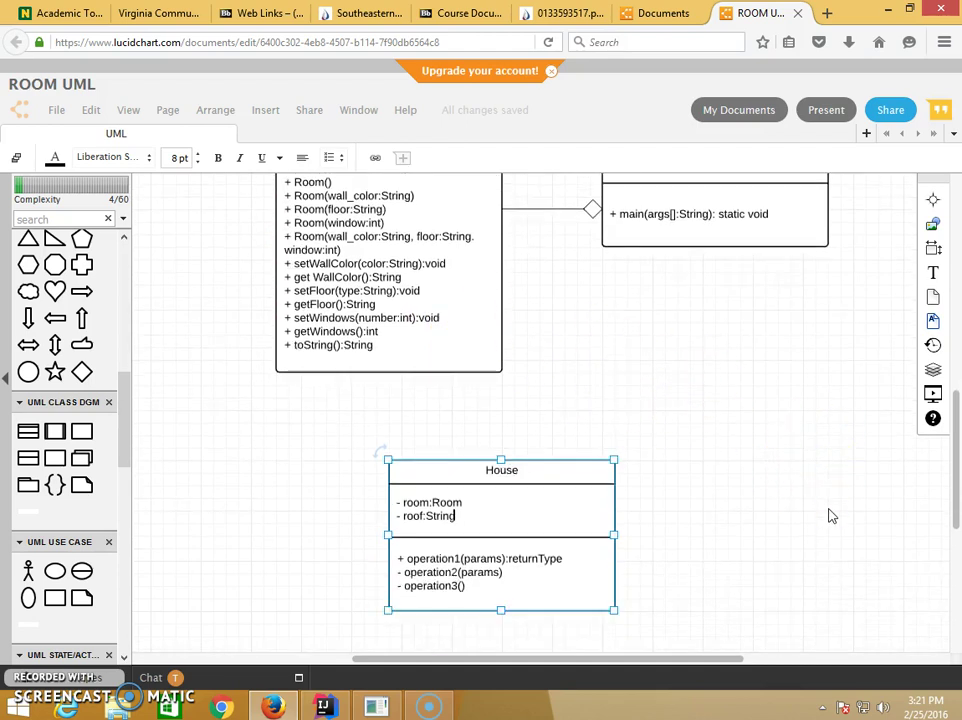
pyautogui.click(842, 494)
pyautogui.scroll(-1, 842, 494)
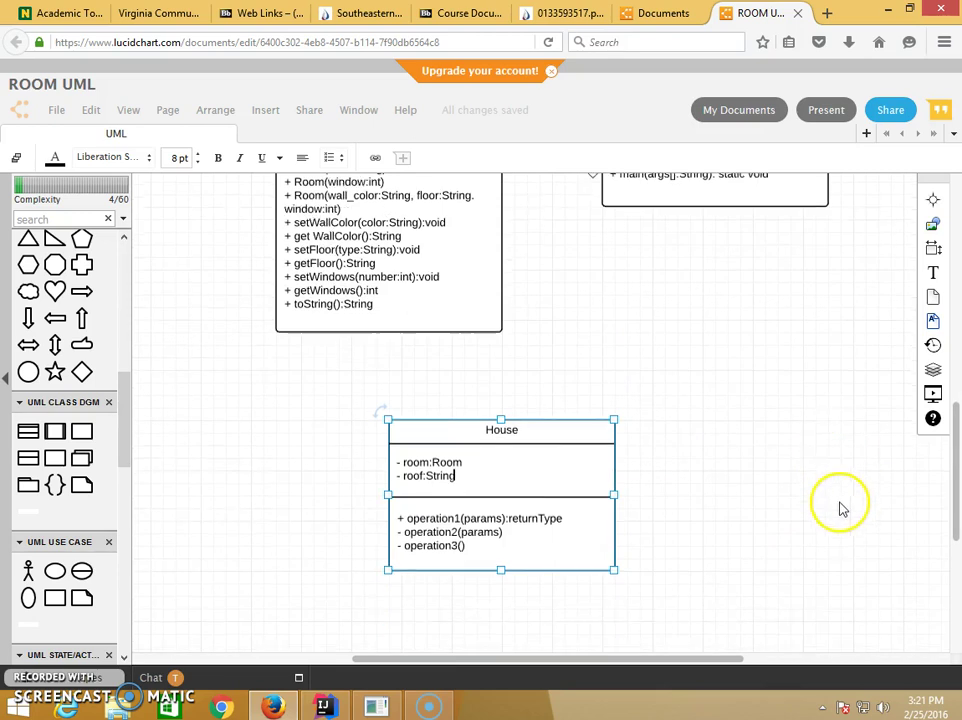
pyautogui.click(469, 476)
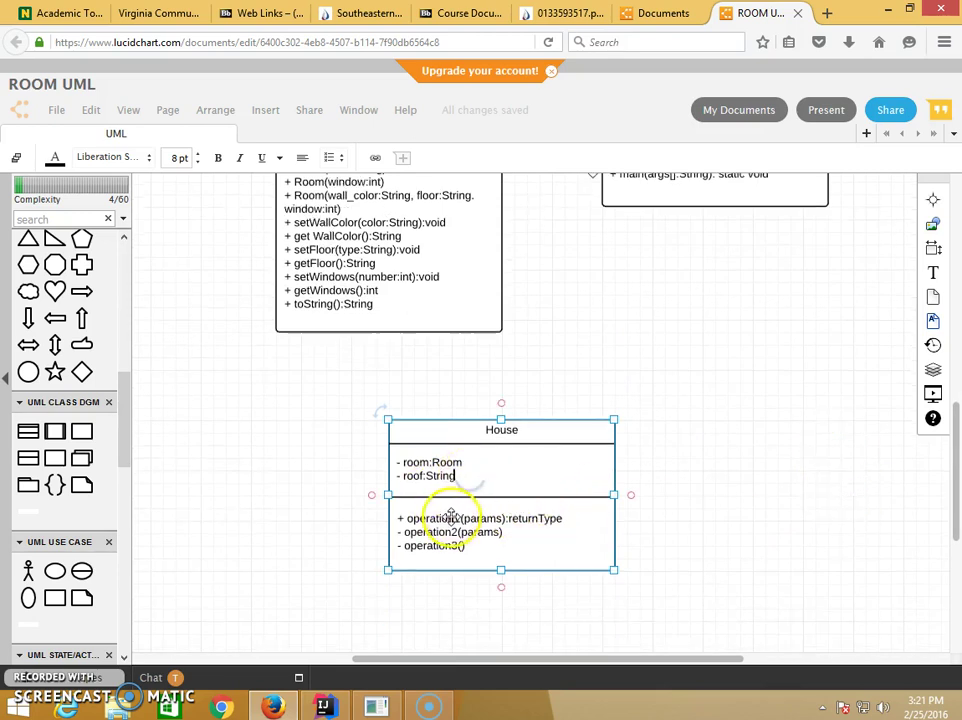
pyautogui.click(452, 556)
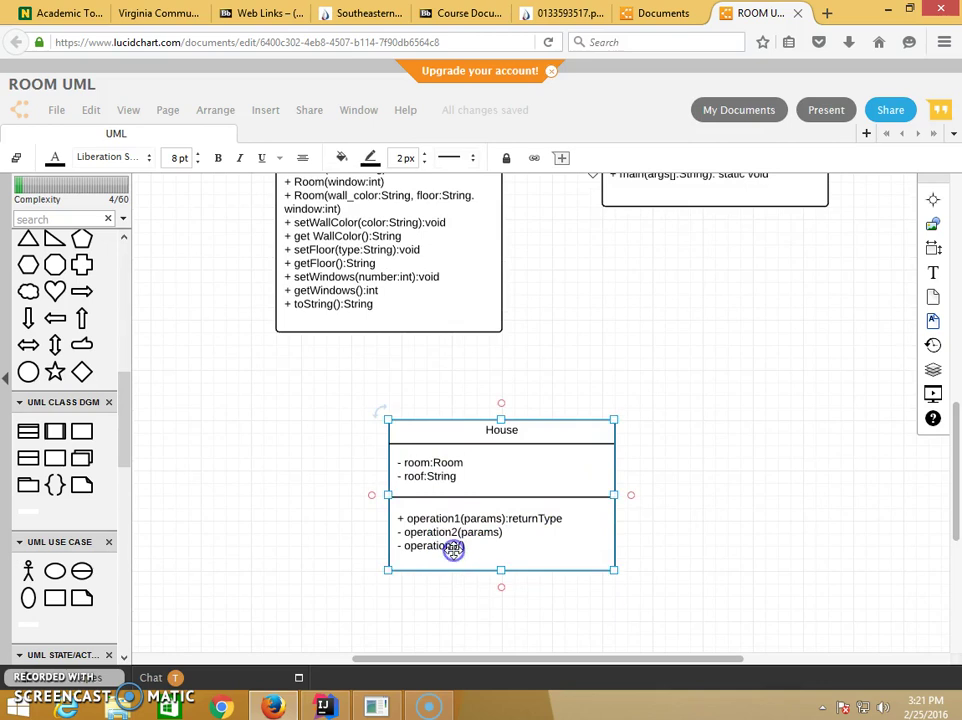
pyautogui.click(457, 516)
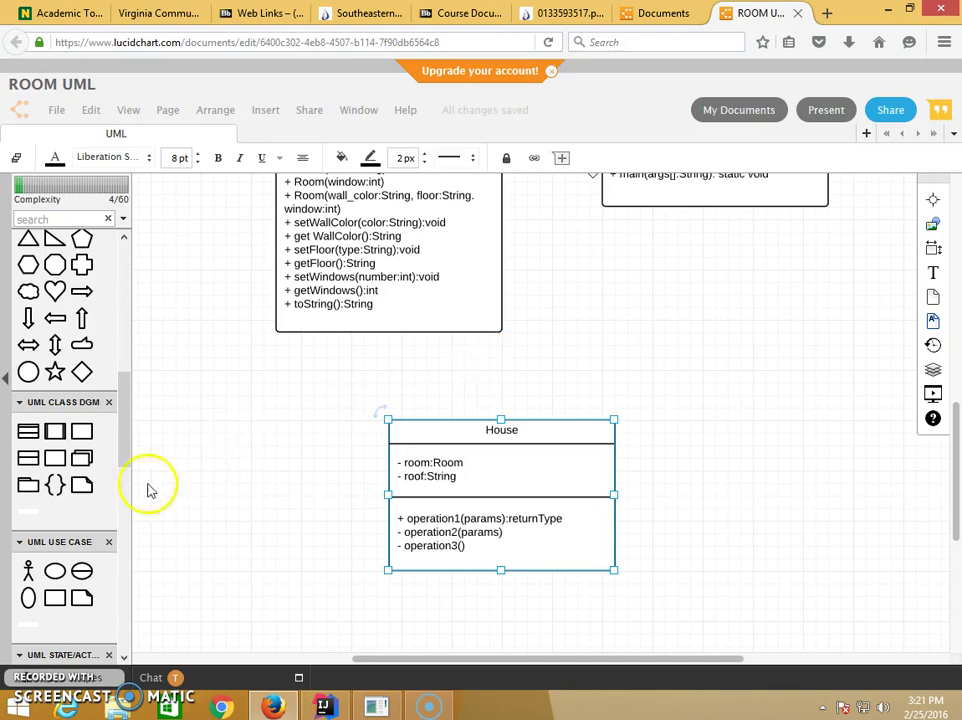
# - Drop a new Class shape right of House, title it Brick, then reselect House
pyautogui.moveTo(28, 431); pyautogui.dragTo(786, 358)
pyautogui.doubleClick(798, 298)
pyautogui.write('Vi')
pyautogui.press('BackSpace')
pyautogui.write('Brick')
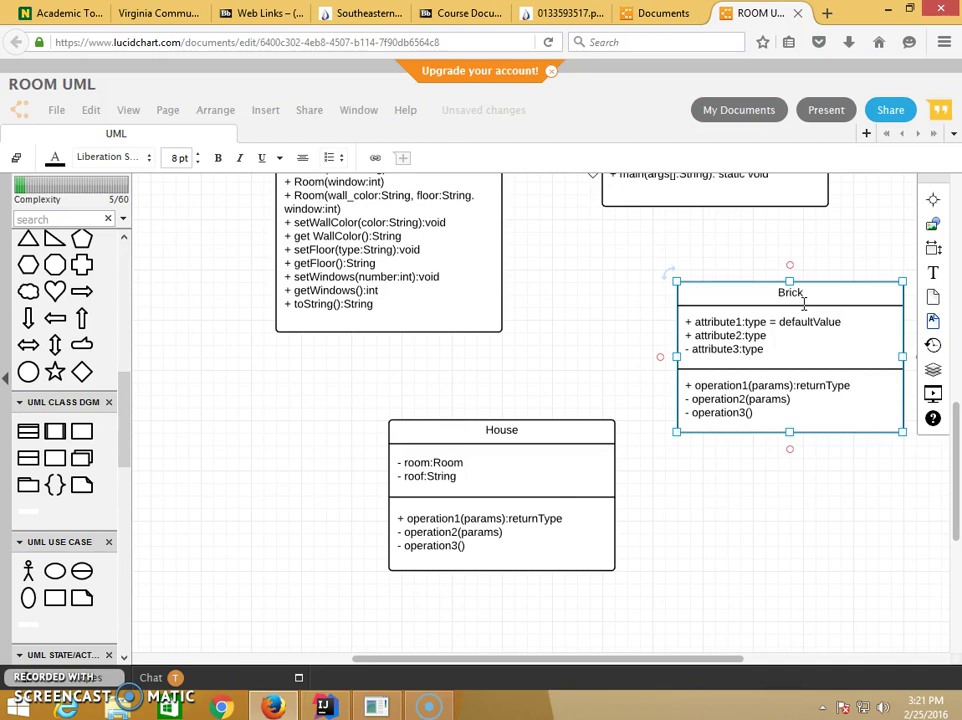
pyautogui.click(752, 333)
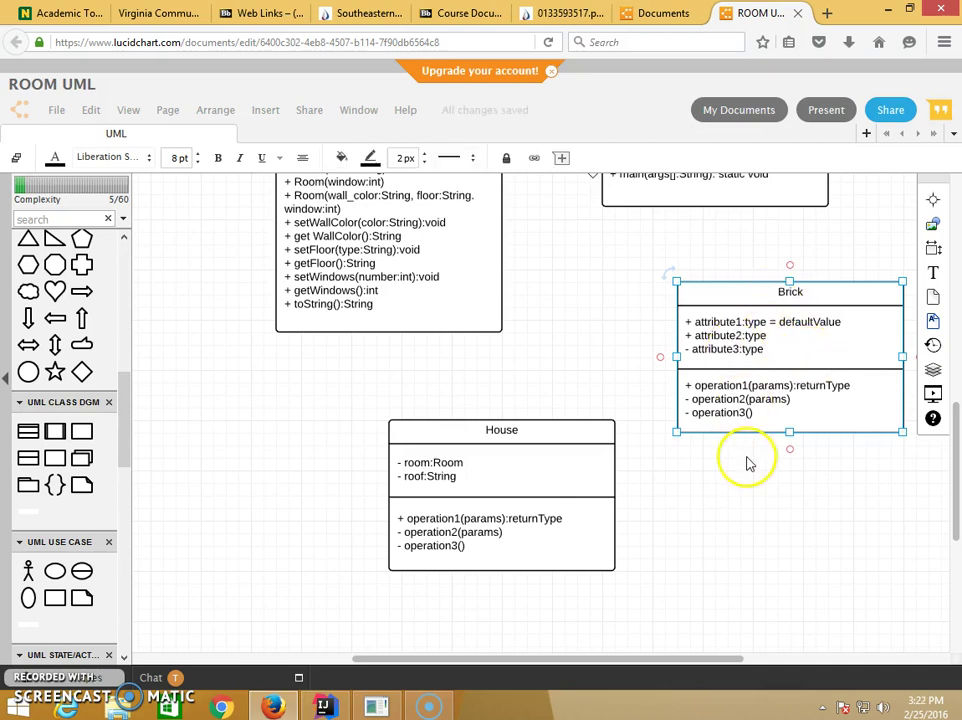
pyautogui.click(443, 521)
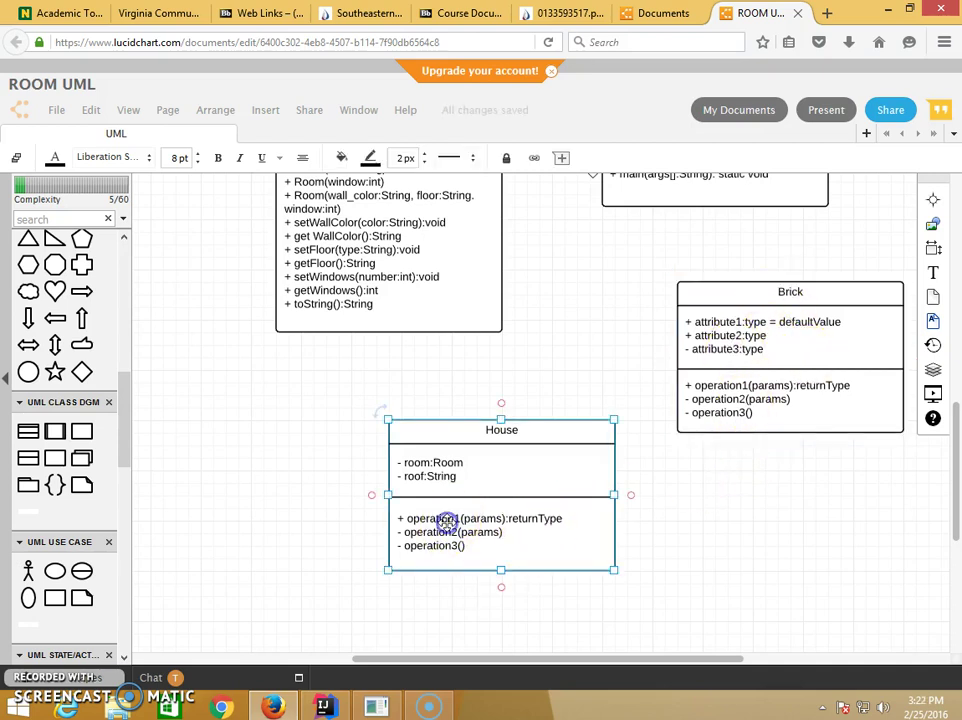
pyautogui.click(443, 521)
pyautogui.click(445, 494)
# - Type '+ setRoom(number:int):void' and 'setRoof(color:String):void' over House's placeholder operations
pyautogui.doubleClick(454, 516)
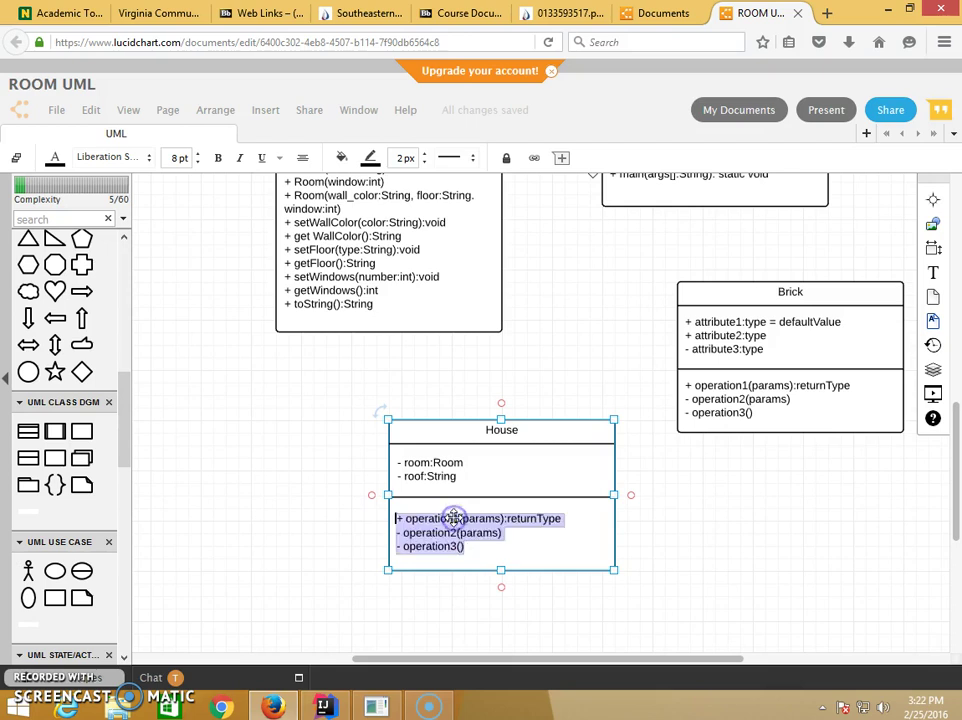
pyautogui.write('+')
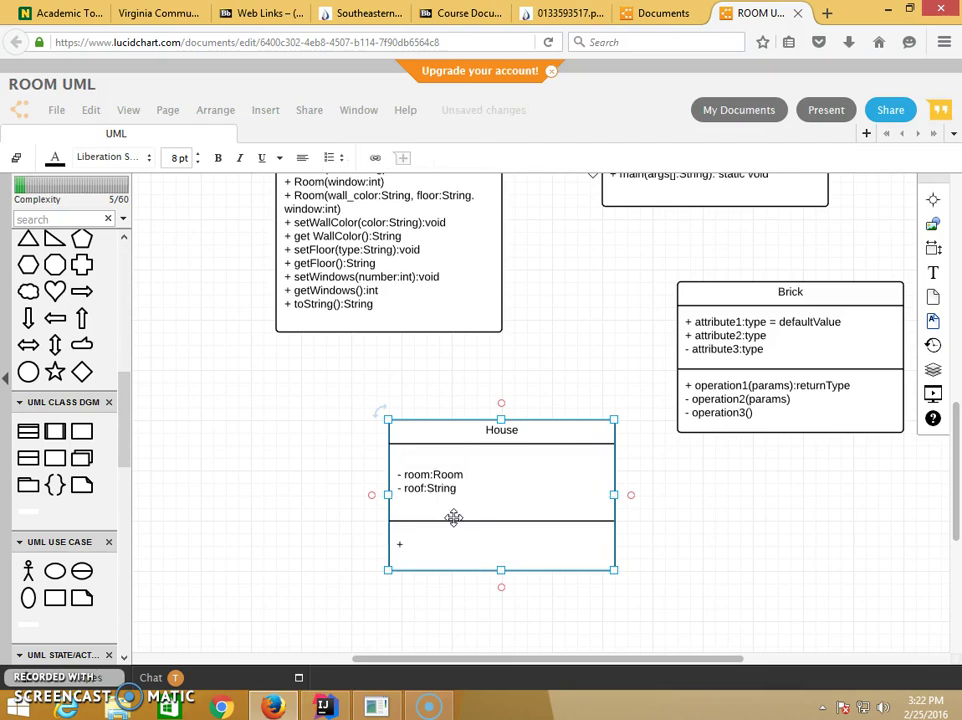
pyautogui.write(' setRoom(')
pyautogui.write('int')
pyautogui.press('Left')
pyautogui.press('Left')
pyautogui.press('Left')
pyautogui.write('m')
pyautogui.press('BackSpace')
pyautogui.write('number:')
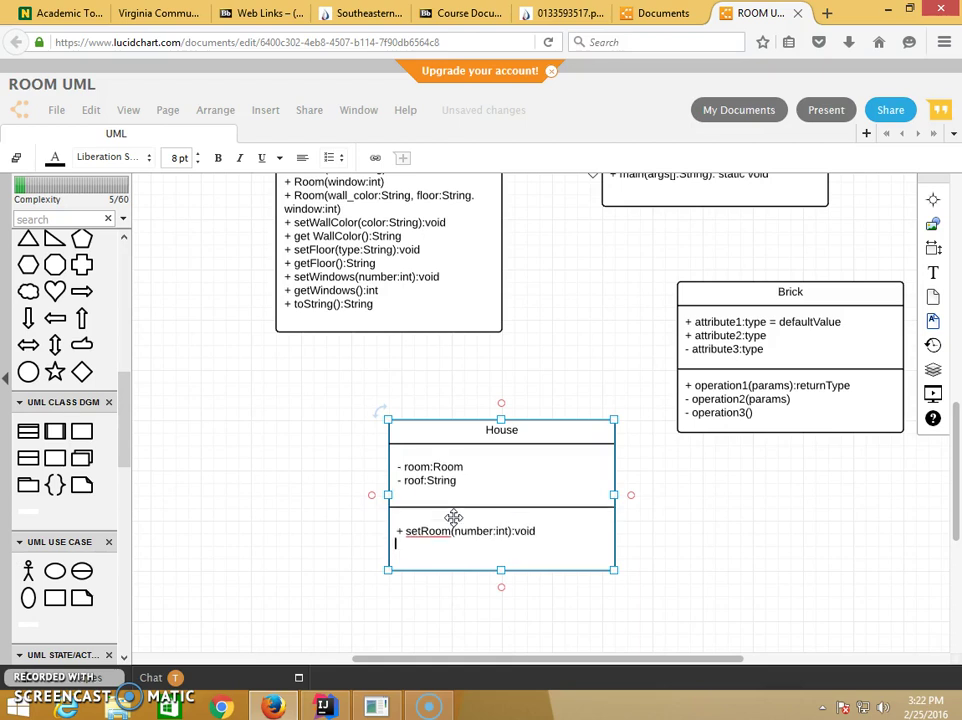
pyautogui.write('setRoof(')
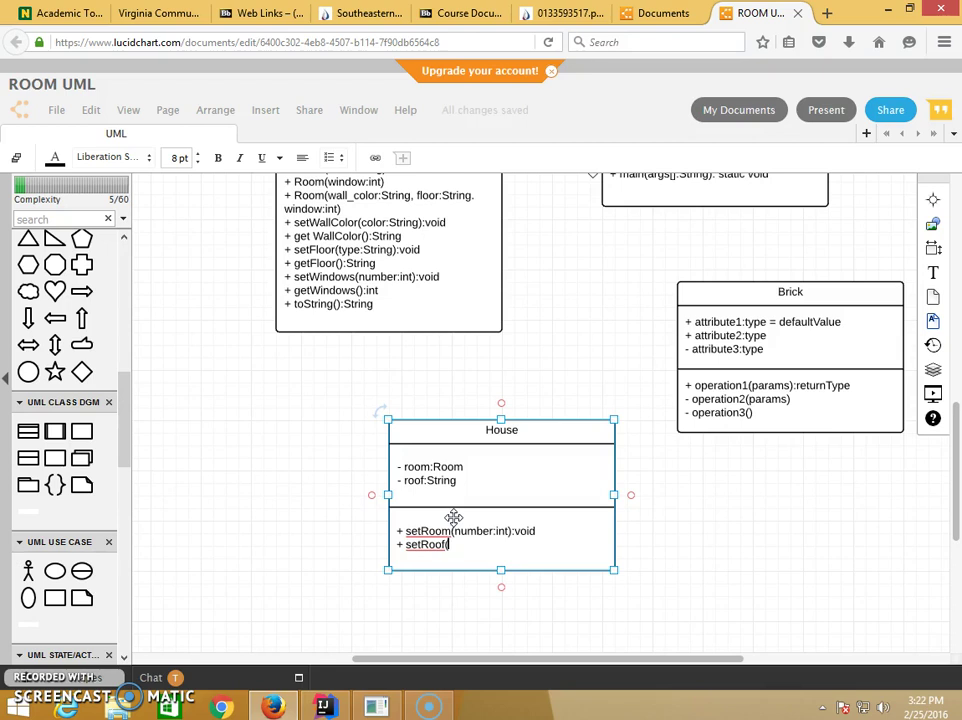
pyautogui.write('color:String')
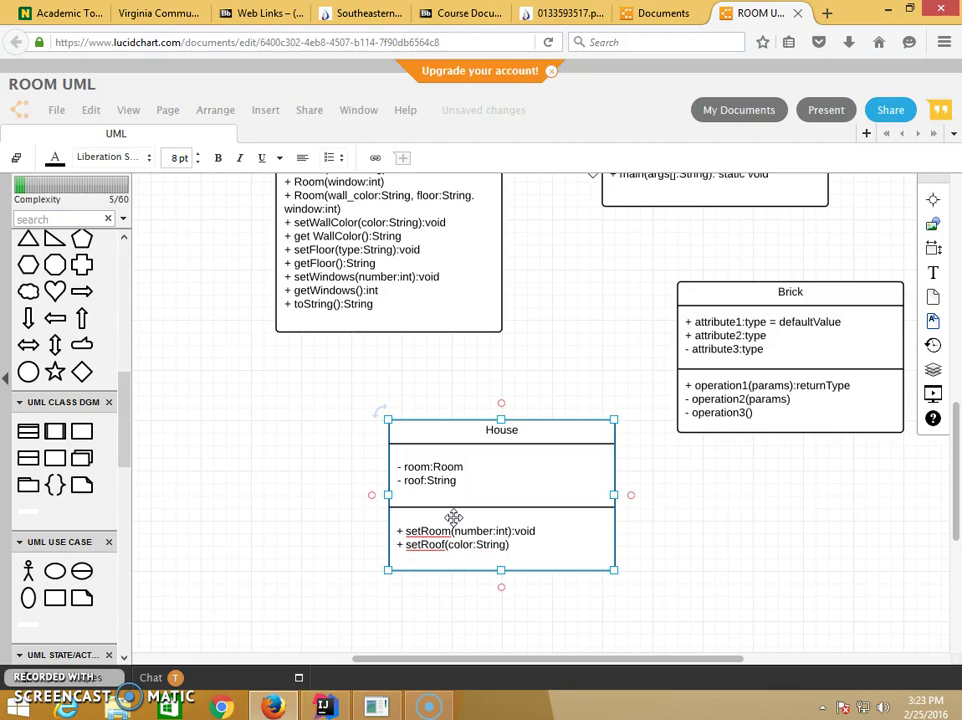
pyautogui.write('):void')
pyautogui.click(676, 568)
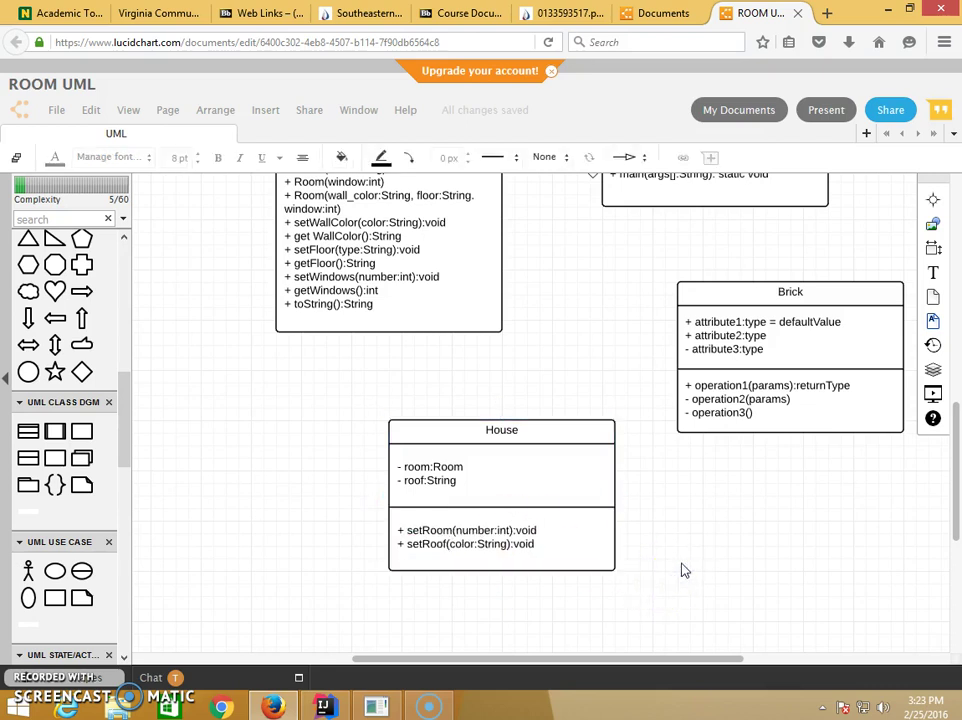
# - Scroll around the canvas to review the Room, RoomDriver, Brick and House classes
pyautogui.click(561, 480)
pyautogui.click(300, 600)
pyautogui.scroll(-2, 224, 606)
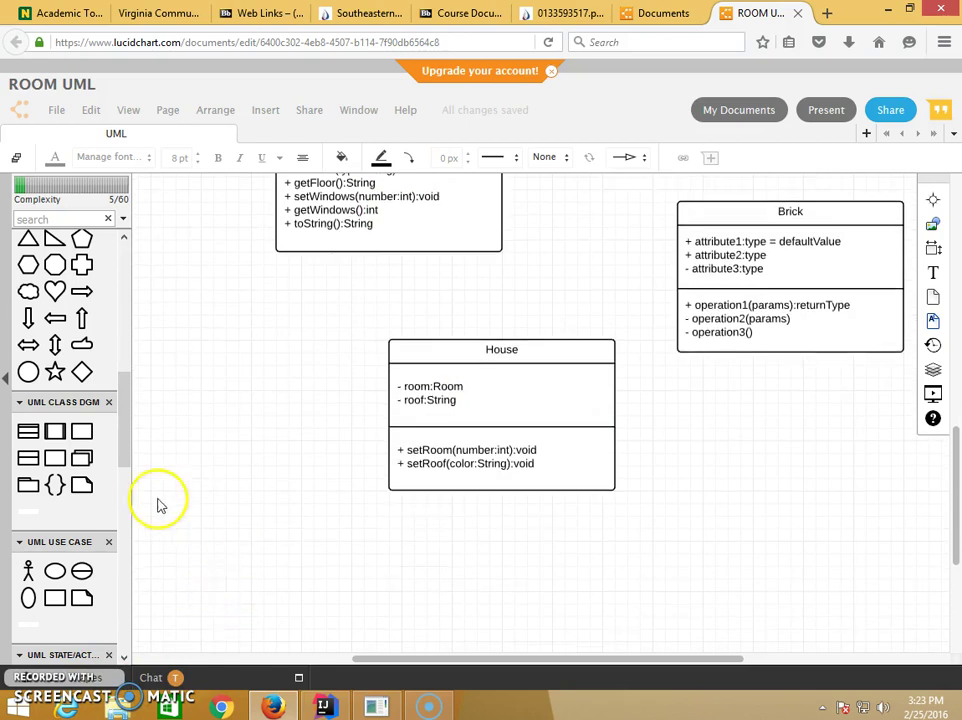
pyautogui.moveTo(125, 425); pyautogui.dragTo(152, 563)
pyautogui.scroll(4, 268, 507)
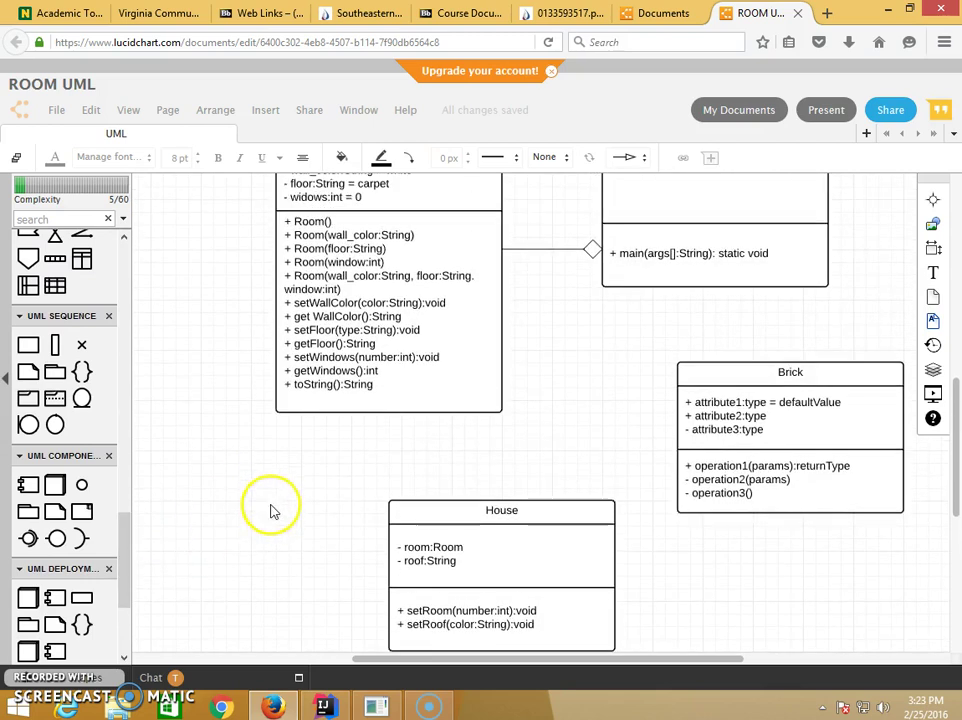
pyautogui.scroll(3, 384, 328)
pyautogui.scroll(-3, 386, 490)
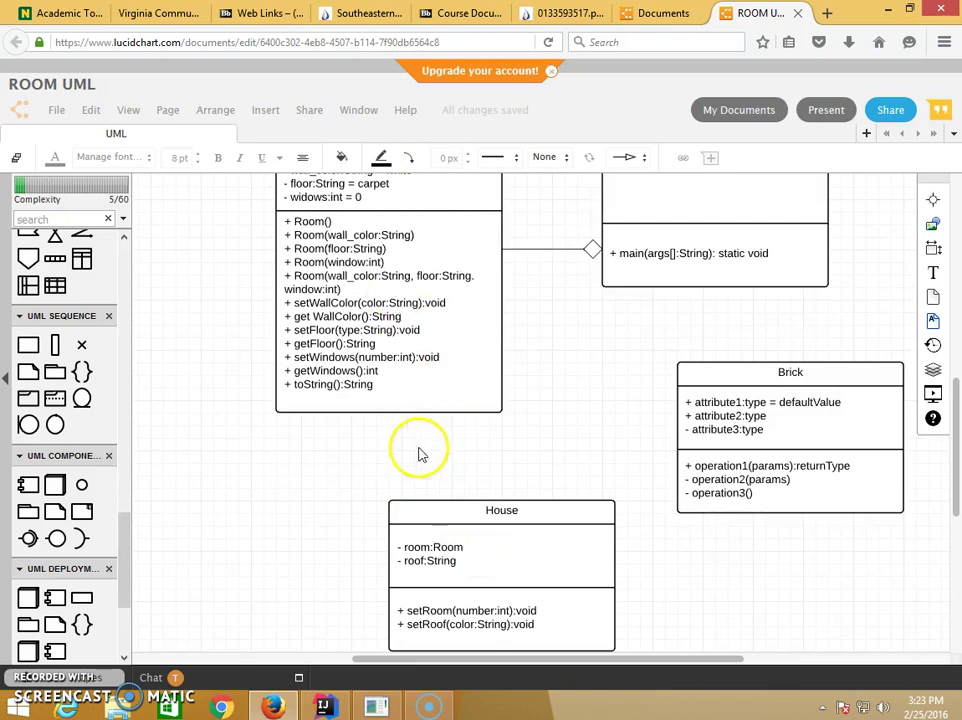
pyautogui.scroll(-1, 370, 500)
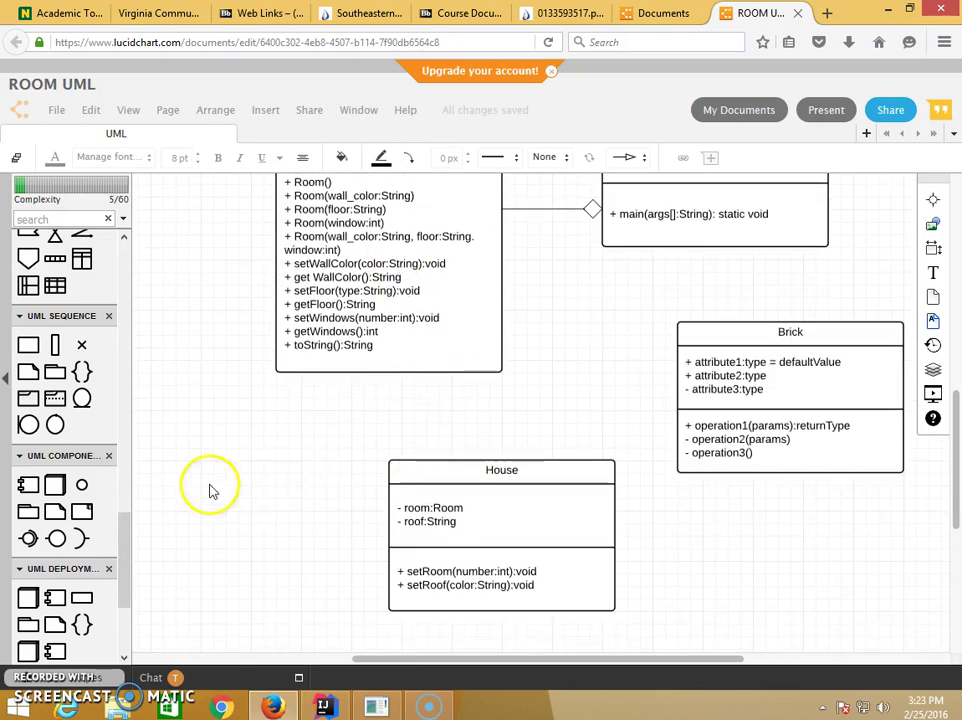
pyautogui.moveTo(117, 533); pyautogui.dragTo(127, 252)
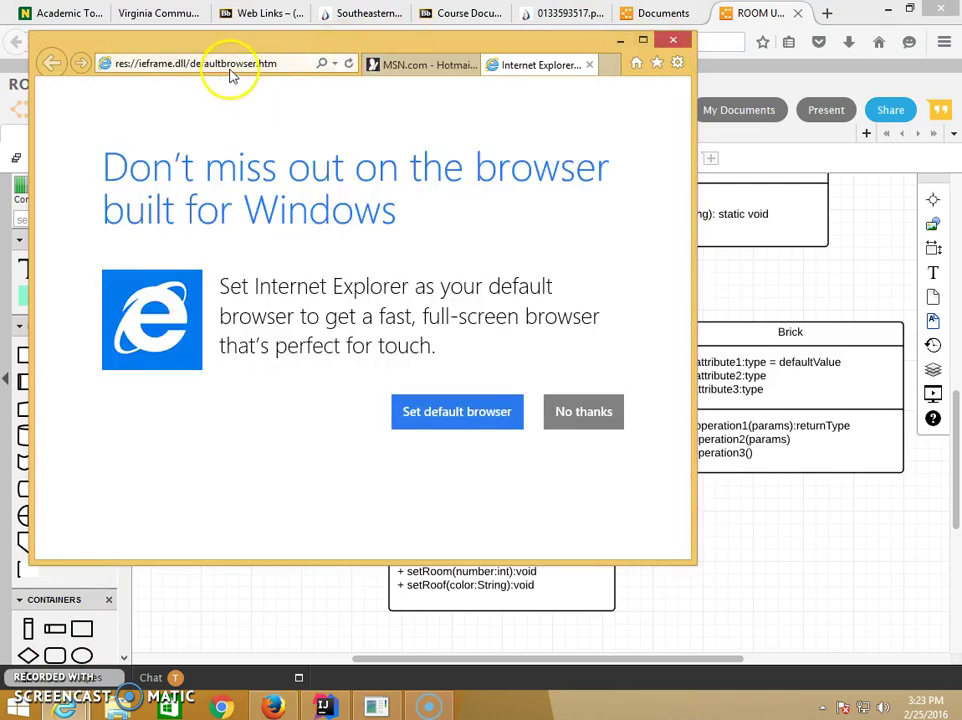
# - Load the Google homepage from the Internet Explorer address bar
pyautogui.click(252, 55)
pyautogui.press('Return')
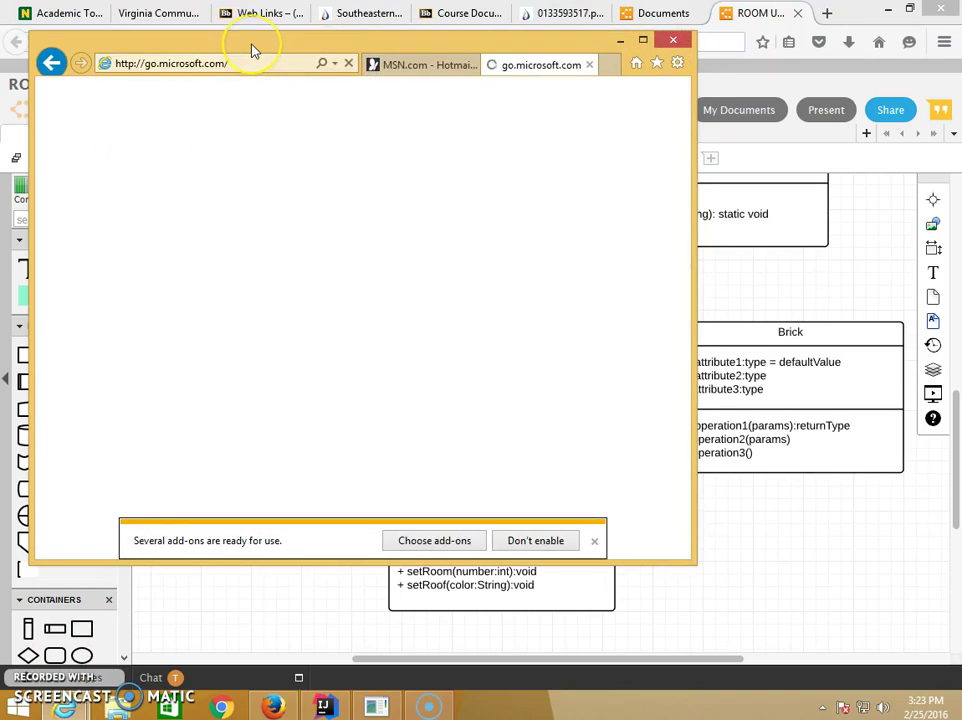
pyautogui.click(275, 60)
pyautogui.write('goo')
pyautogui.press('Return')
# - Search 'uml tutorial pdf' and open the Tutorials Point UML Tutorial PDF result
pyautogui.write('uml')
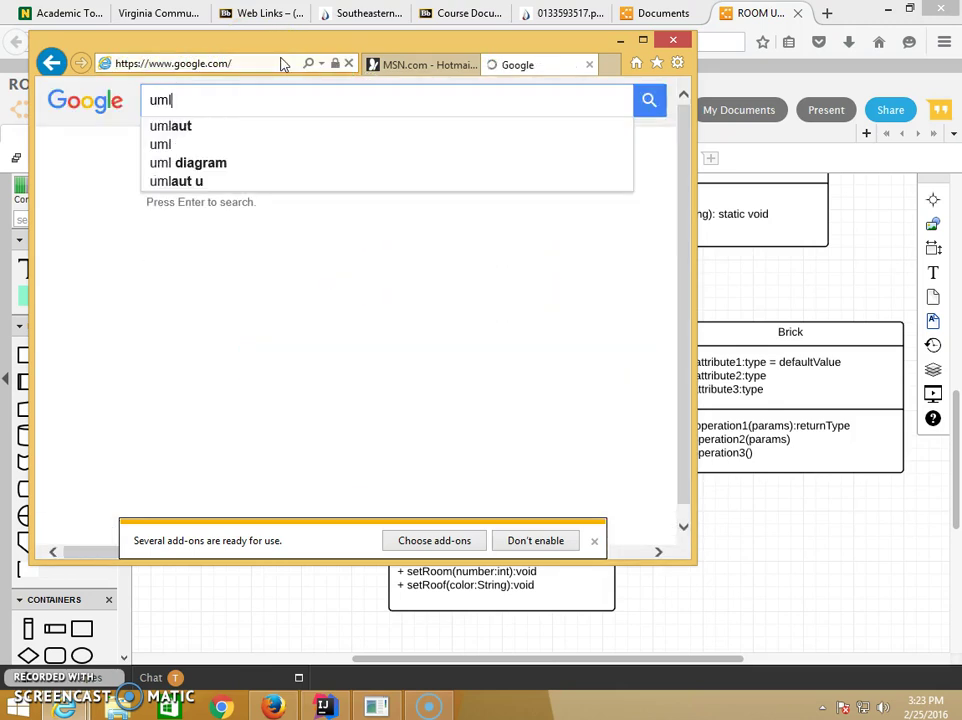
pyautogui.write(' tutorial')
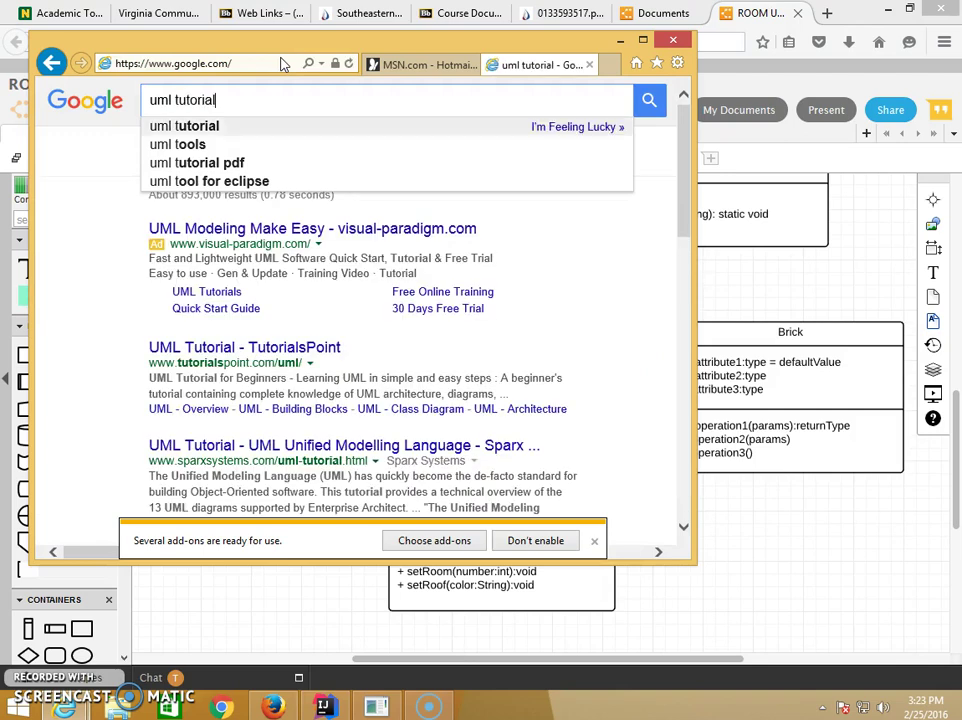
pyautogui.press('Down')
pyautogui.press('Down')
pyautogui.press('Down')
pyautogui.press('Return')
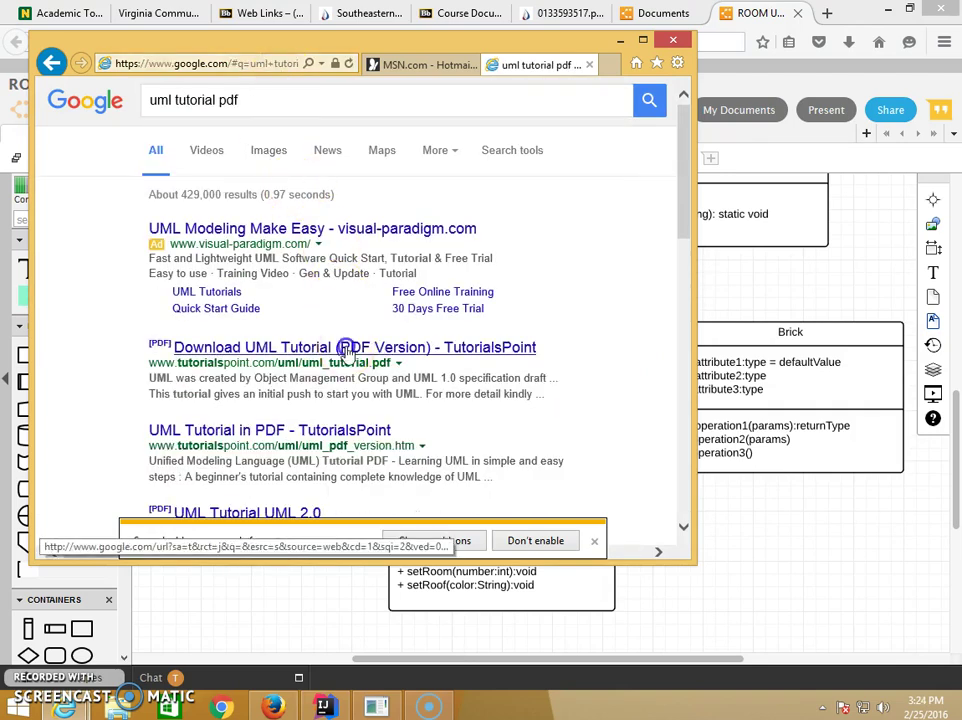
pyautogui.click(348, 346)
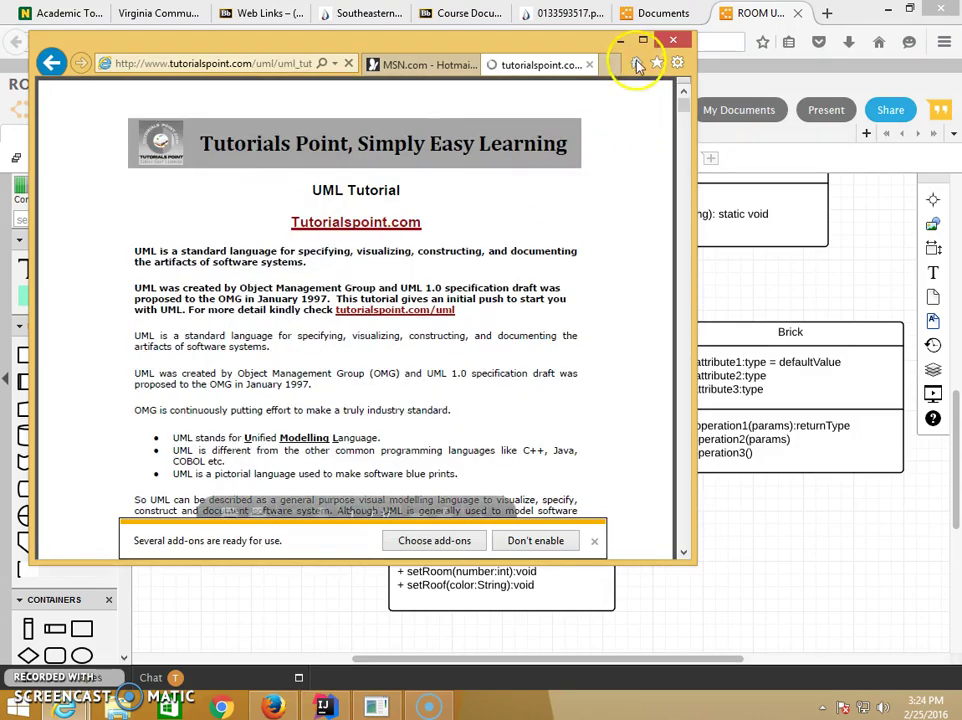
# - Maximize the browser and scroll the UML tutorial PDF down to its Relationship section
pyautogui.click(642, 41)
pyautogui.scroll(-5, 516, 204)
pyautogui.scroll(-15, 518, 197)
pyautogui.scroll(-20, 500, 208)
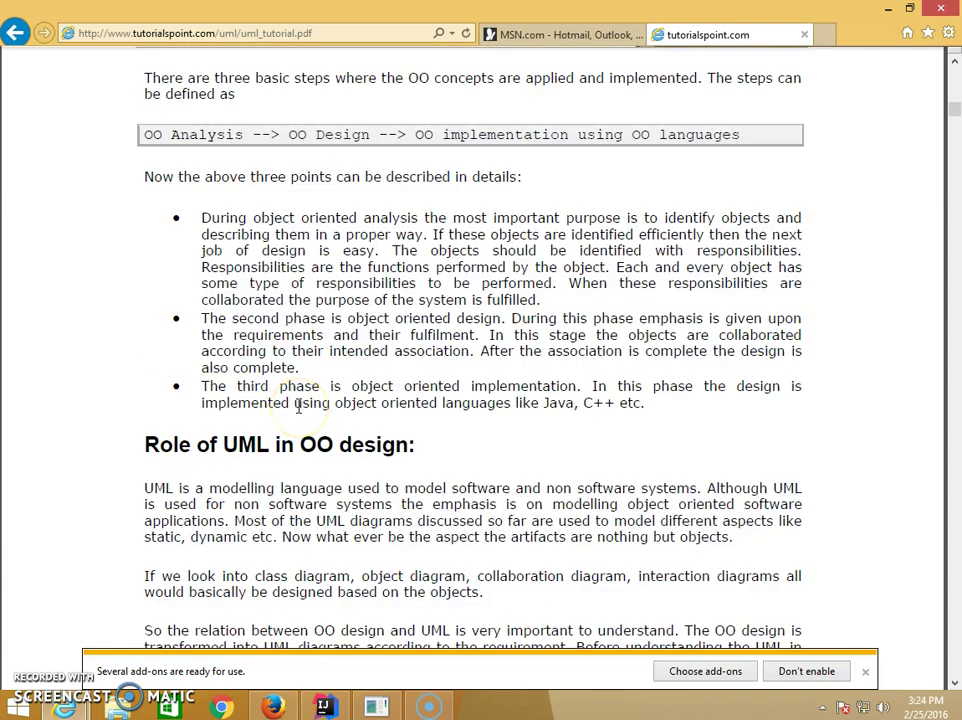
pyautogui.scroll(-15, 298, 408)
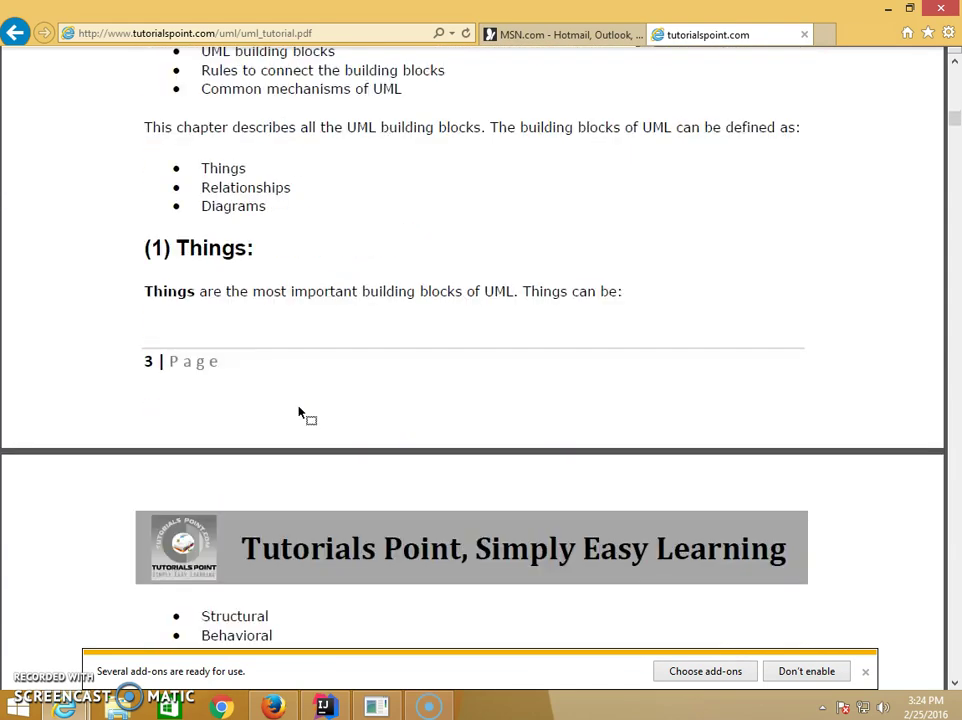
pyautogui.scroll(-3, 298, 408)
pyautogui.scroll(-4, 305, 404)
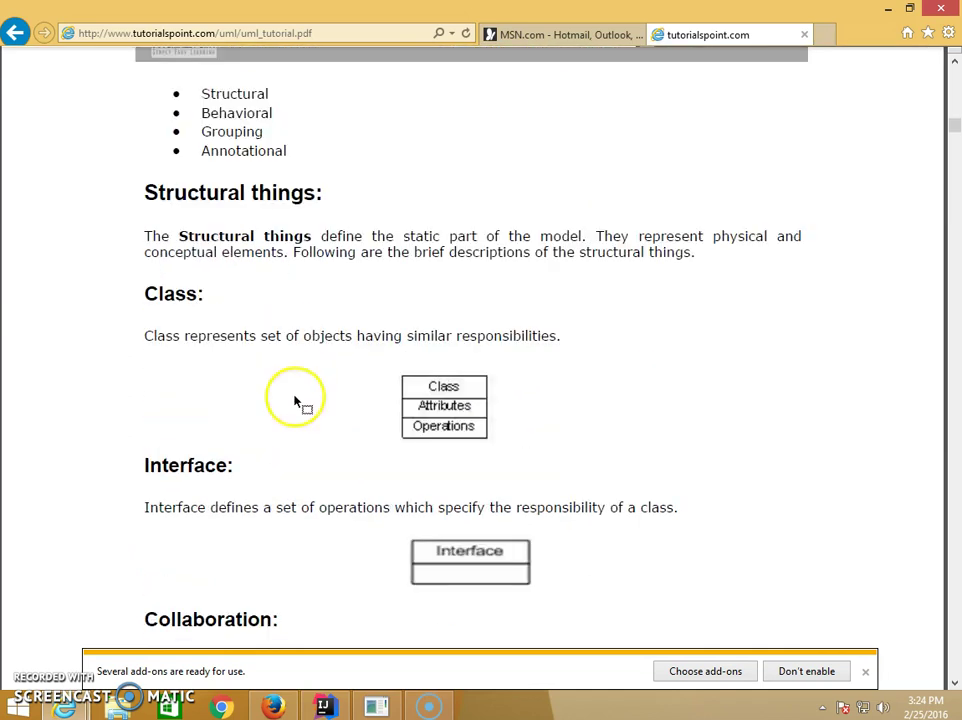
pyautogui.scroll(-5, 387, 362)
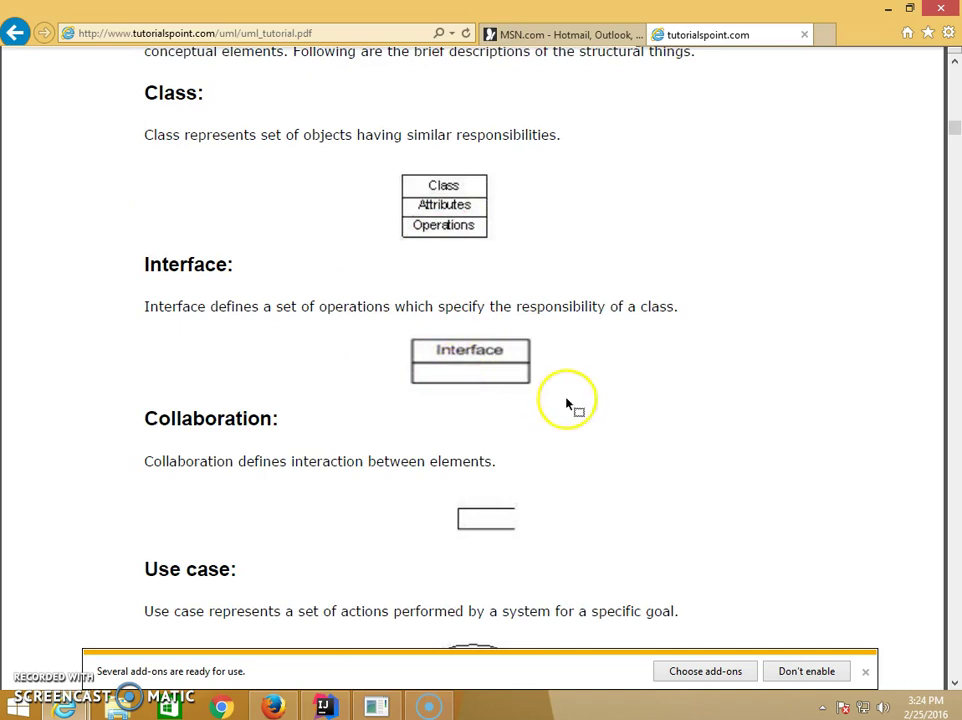
pyautogui.scroll(-8, 408, 339)
pyautogui.scroll(-20, 428, 441)
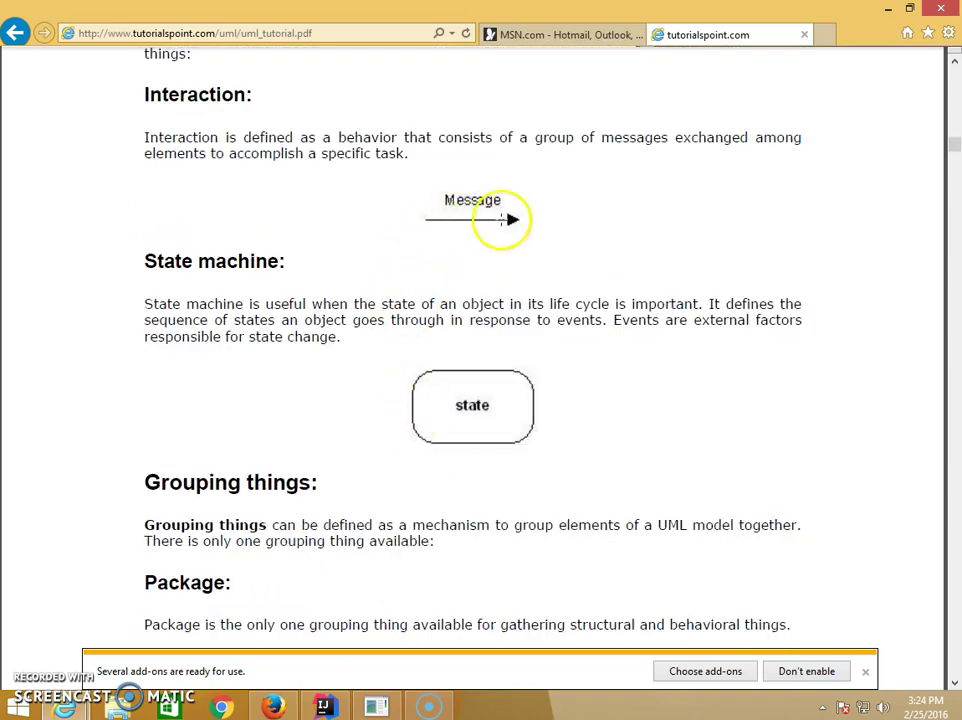
pyautogui.scroll(-5, 511, 217)
pyautogui.scroll(2, 436, 268)
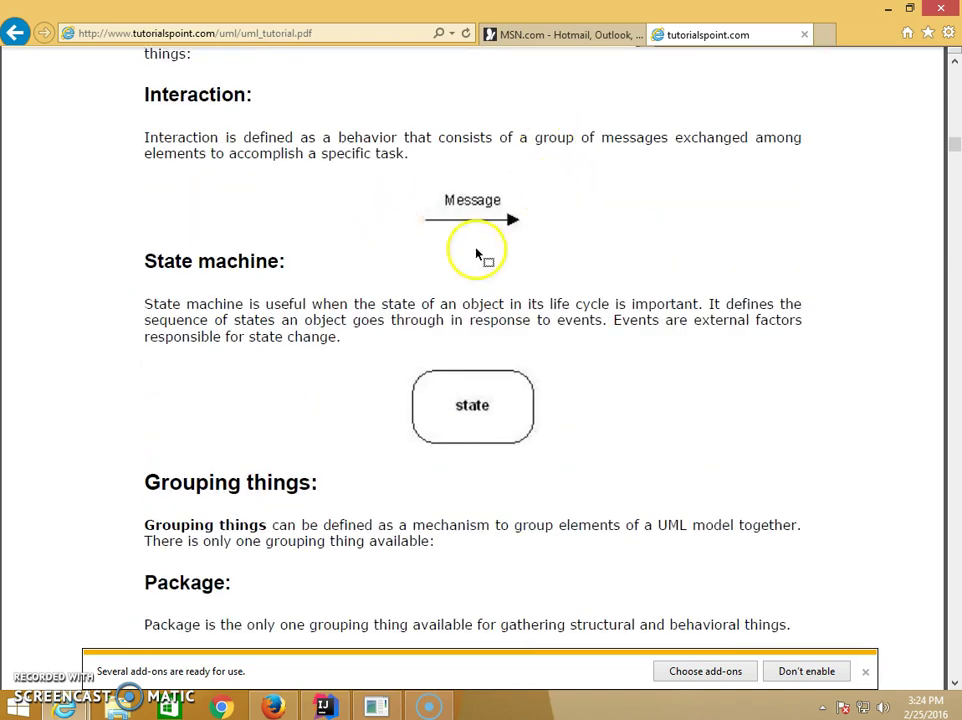
pyautogui.scroll(-5, 560, 232)
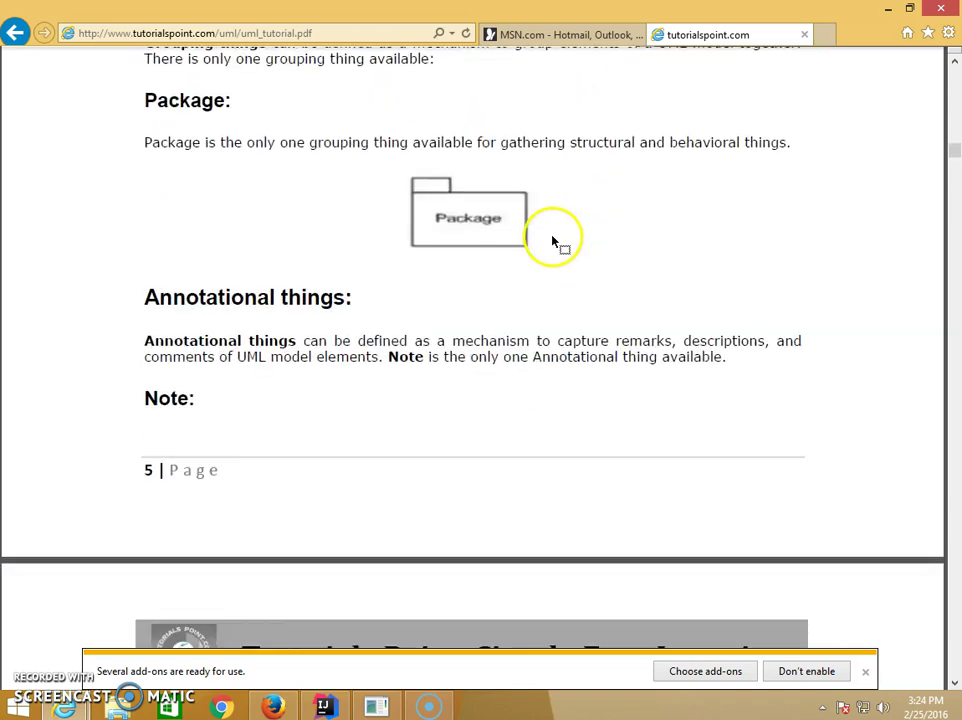
pyautogui.scroll(-3, 468, 200)
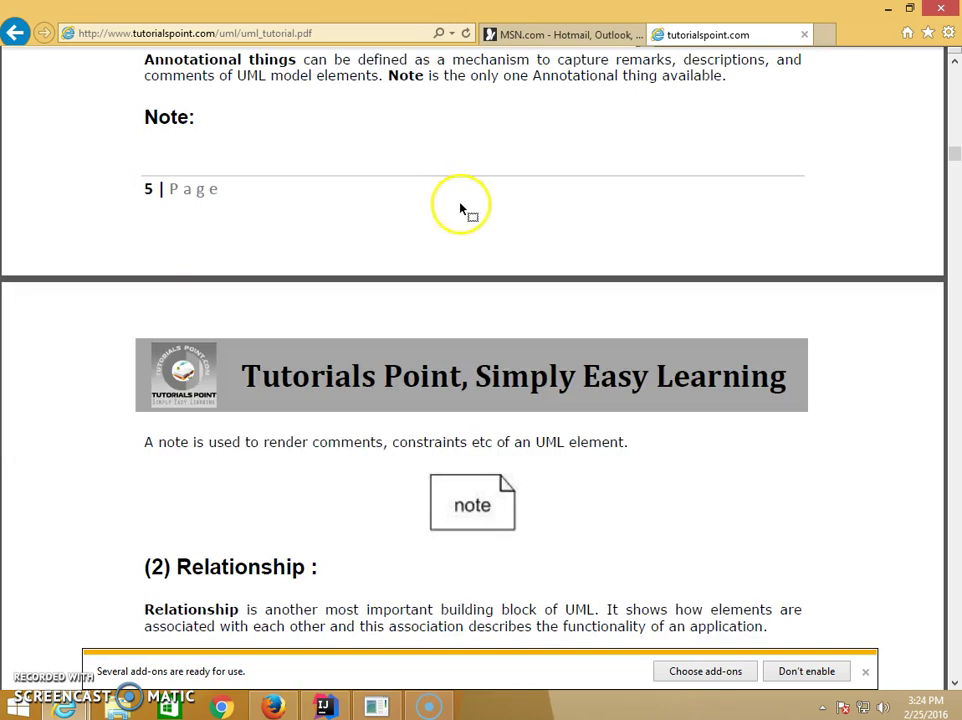
pyautogui.scroll(-5, 458, 212)
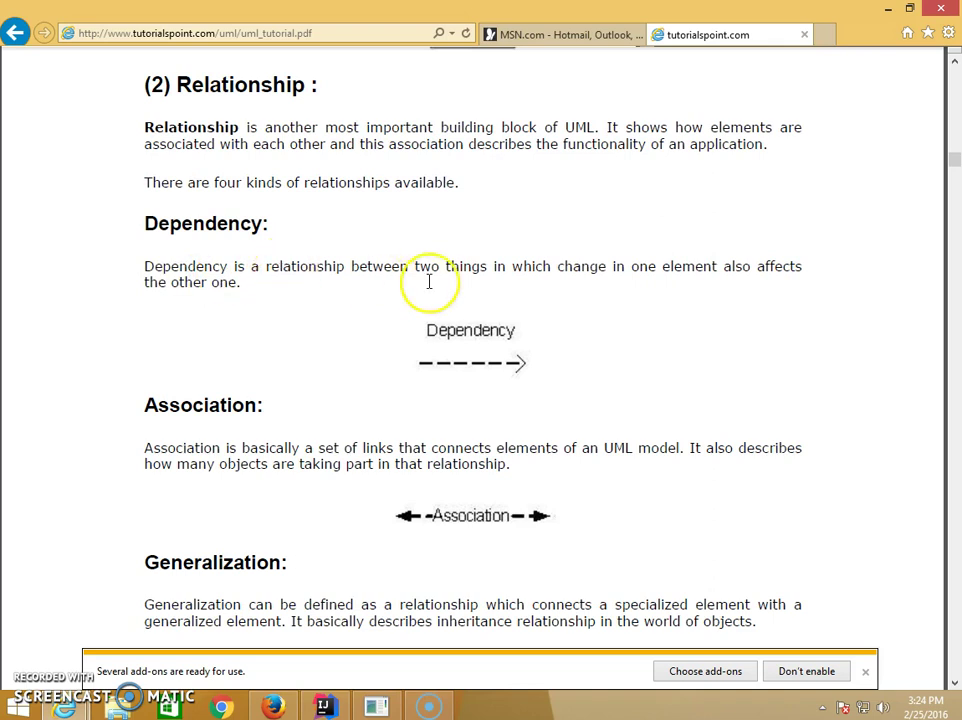
# - Scroll past the notation chapters, then back up to page 16's Dependency and Association Notation
pyautogui.click(494, 264)
pyautogui.scroll(-5, 361, 330)
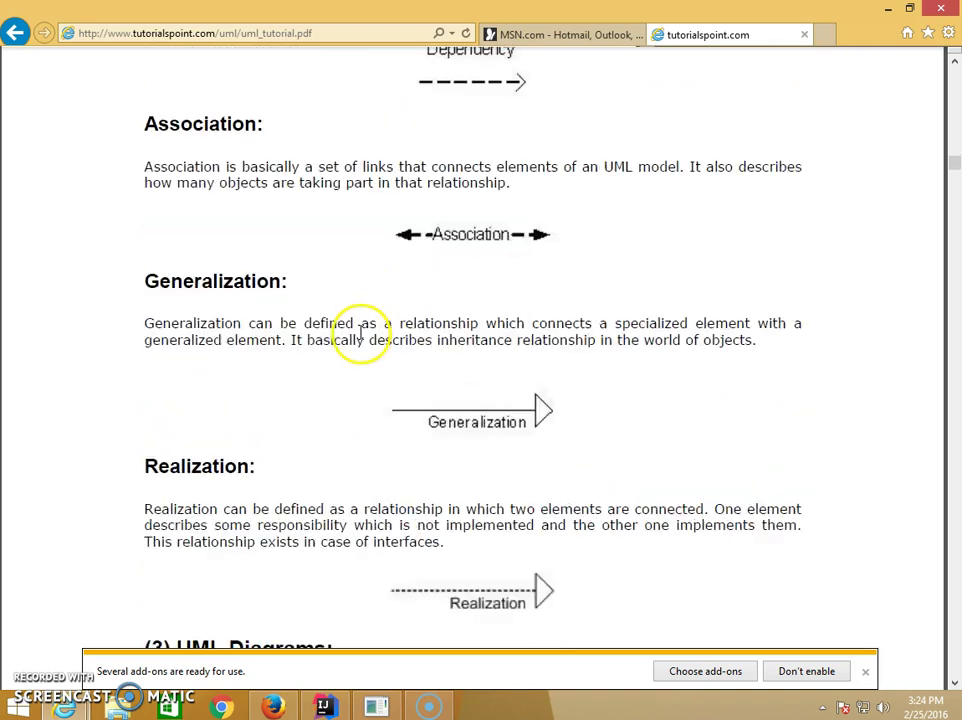
pyautogui.scroll(-9, 361, 342)
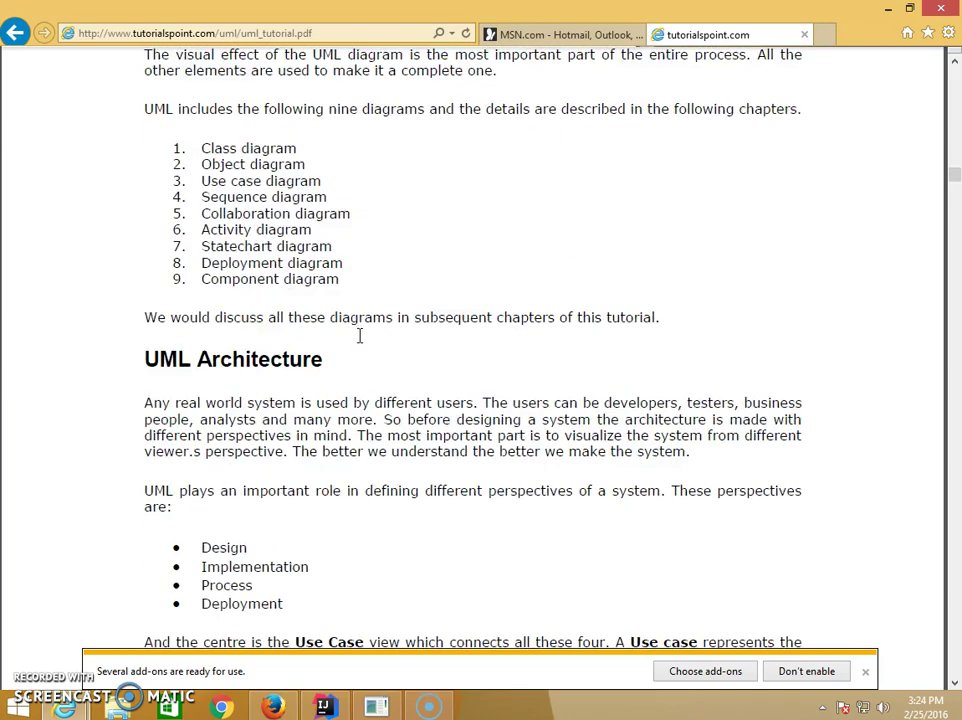
pyautogui.scroll(-13, 361, 342)
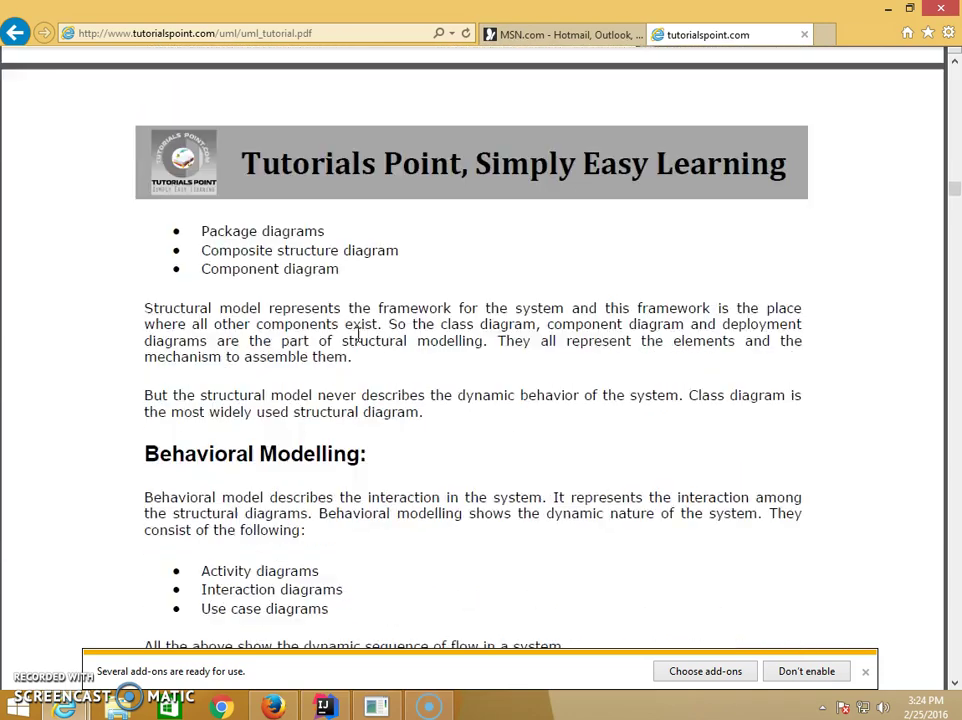
pyautogui.scroll(-16, 355, 343)
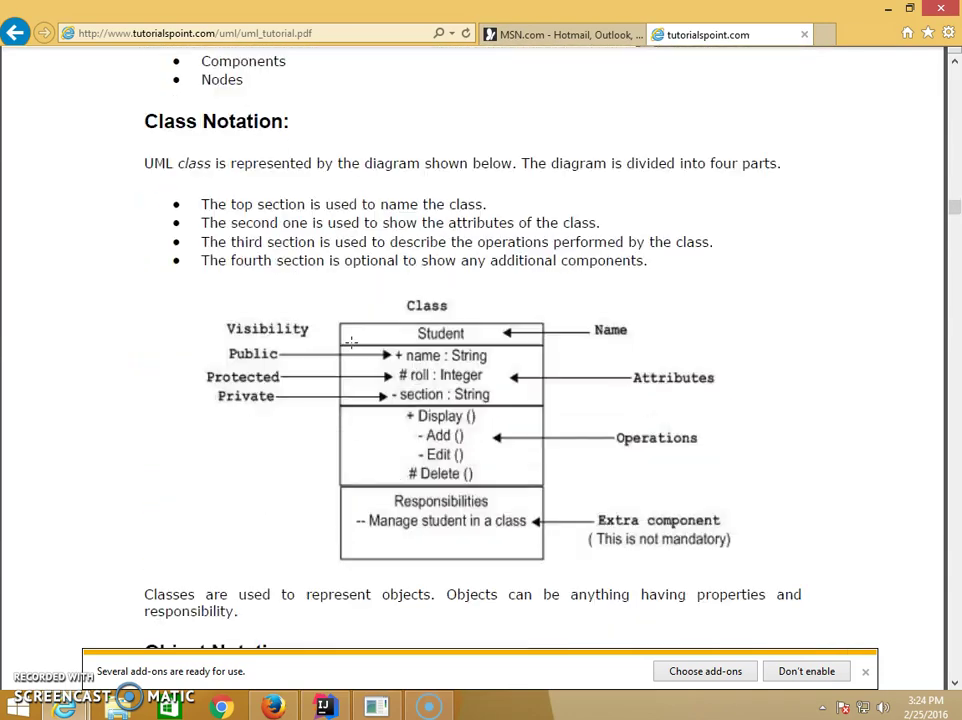
pyautogui.scroll(-9, 352, 349)
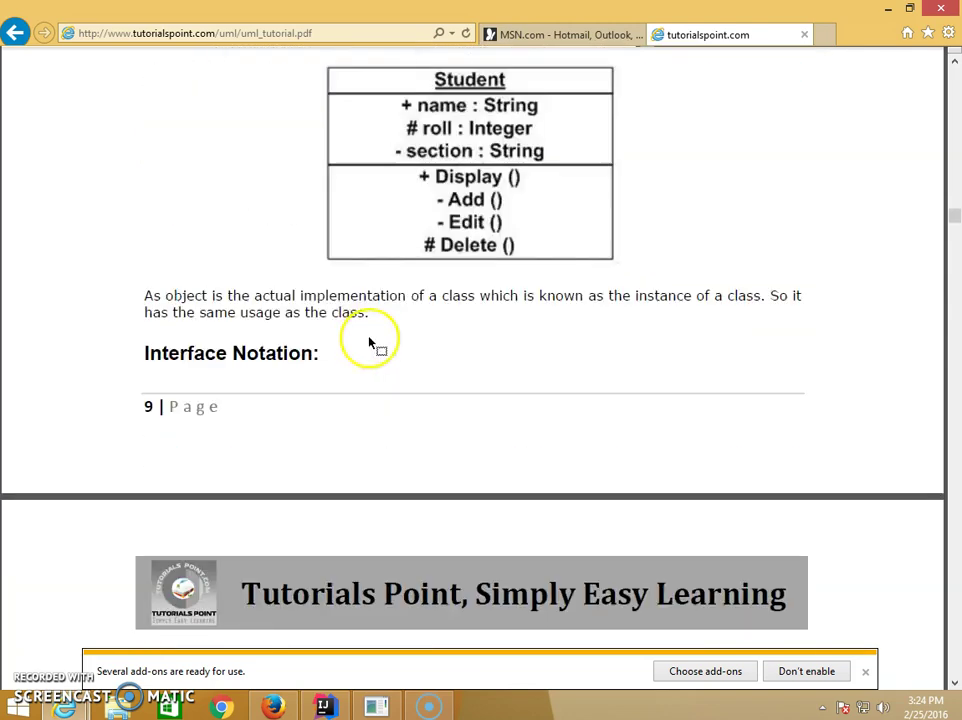
pyautogui.scroll(-12, 372, 333)
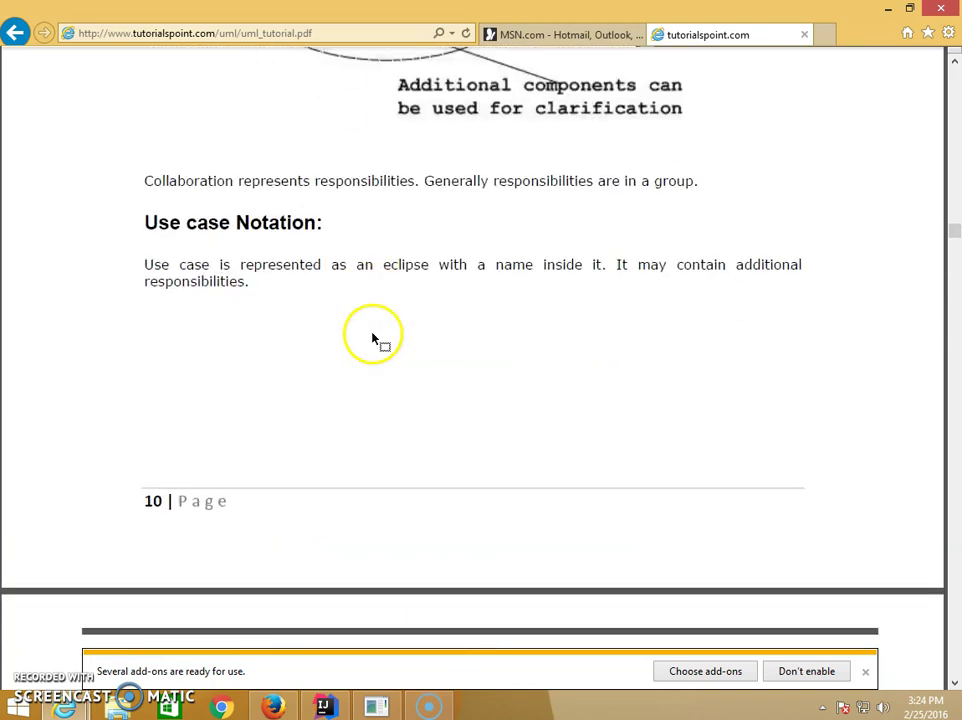
pyautogui.scroll(-14, 371, 333)
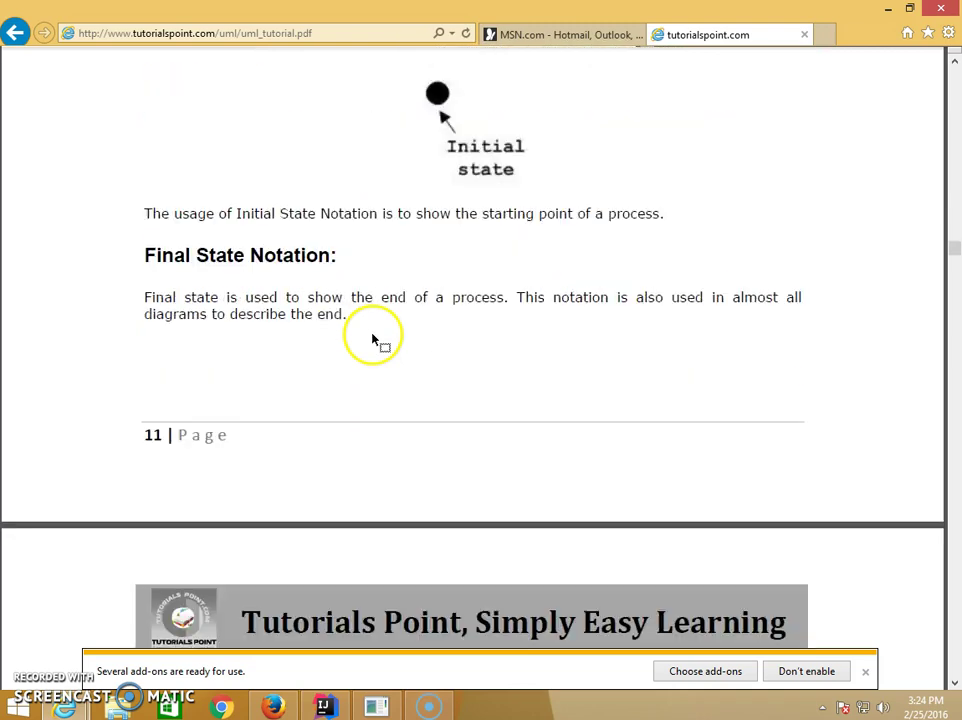
pyautogui.scroll(-14, 372, 340)
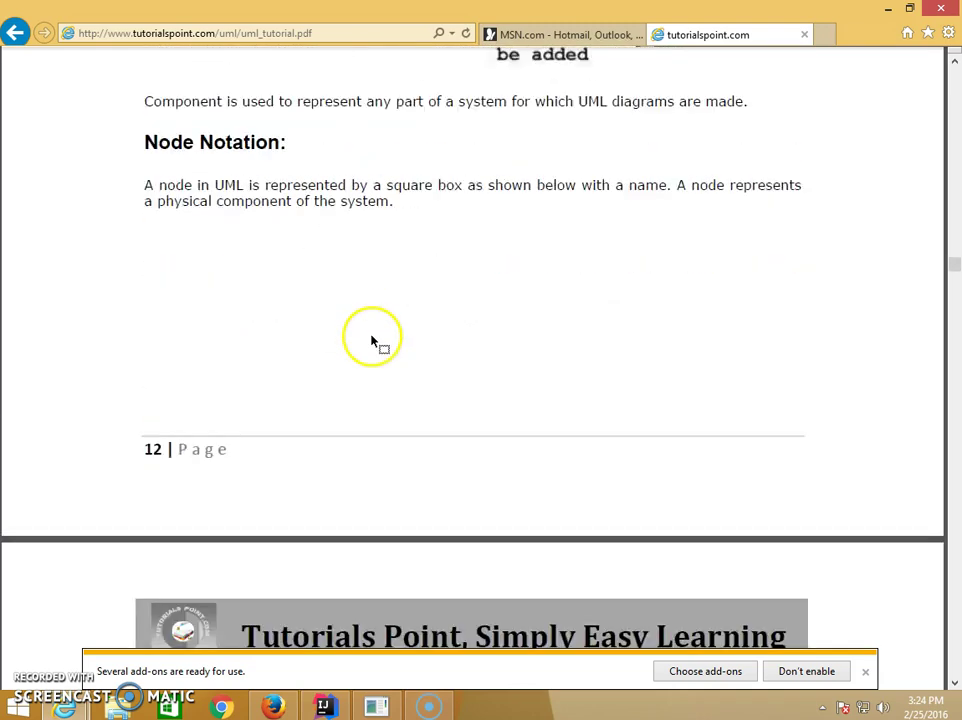
pyautogui.scroll(-12, 372, 335)
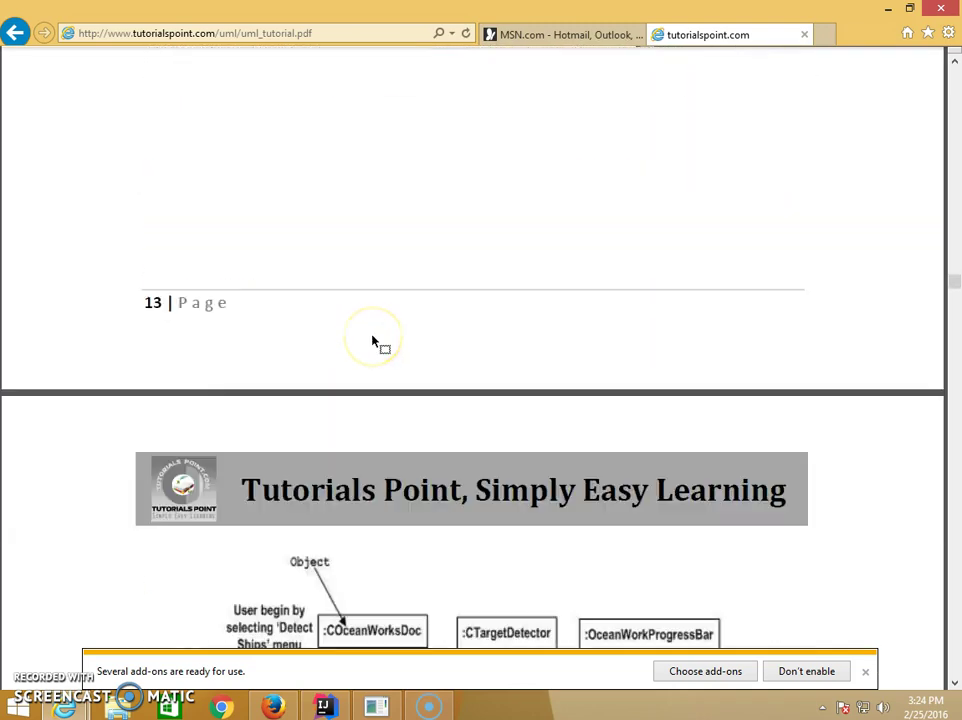
pyautogui.scroll(-12, 371, 333)
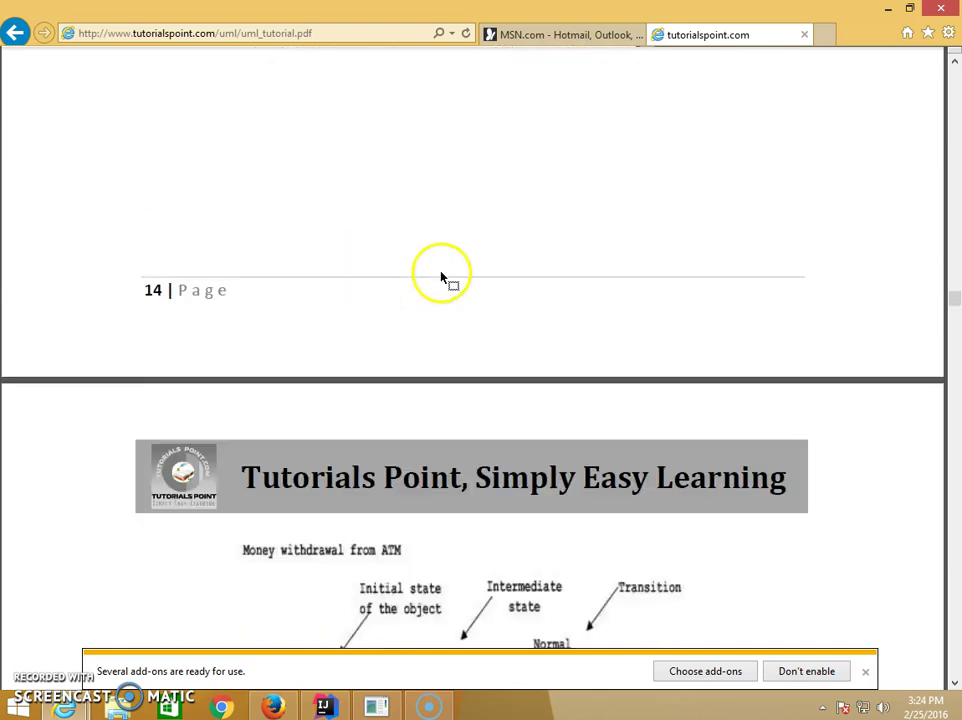
pyautogui.scroll(-12, 441, 271)
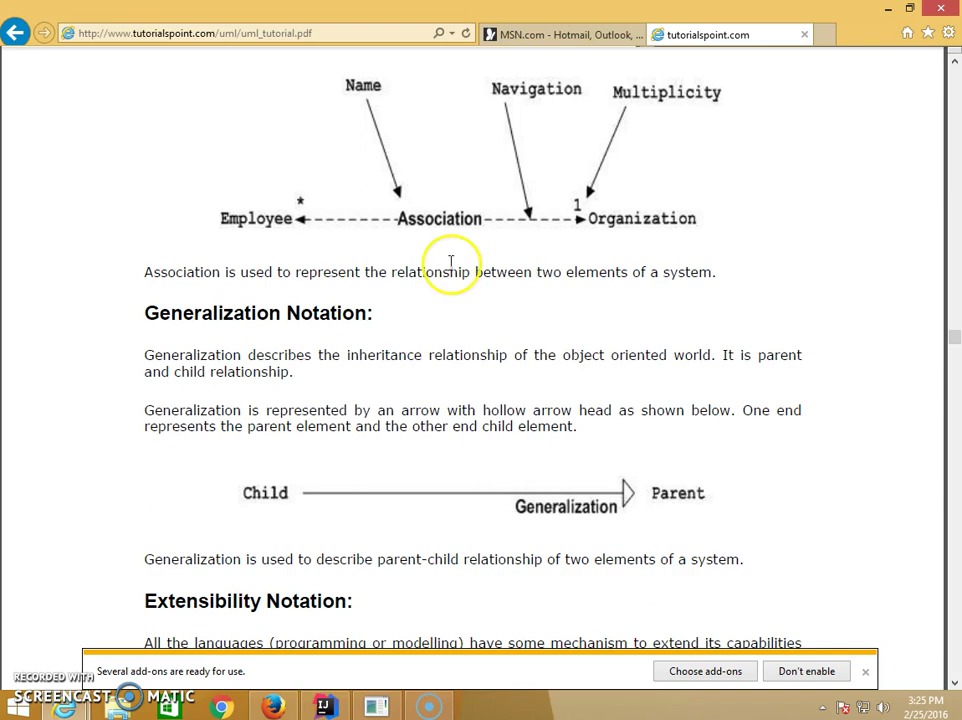
pyautogui.scroll(2, 434, 507)
pyautogui.scroll(5, 414, 505)
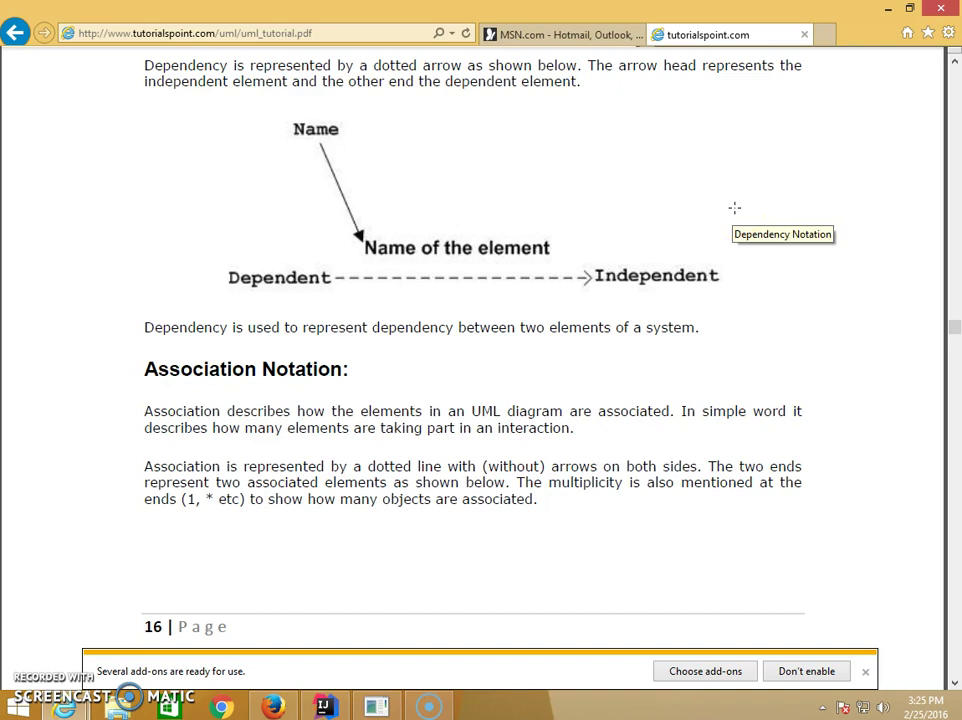
# - Leave the UML tutorial PDF and switch with Alt+Tab to the Lucidchart ROOM UML diagram
pyautogui.moveTo(323, 707)
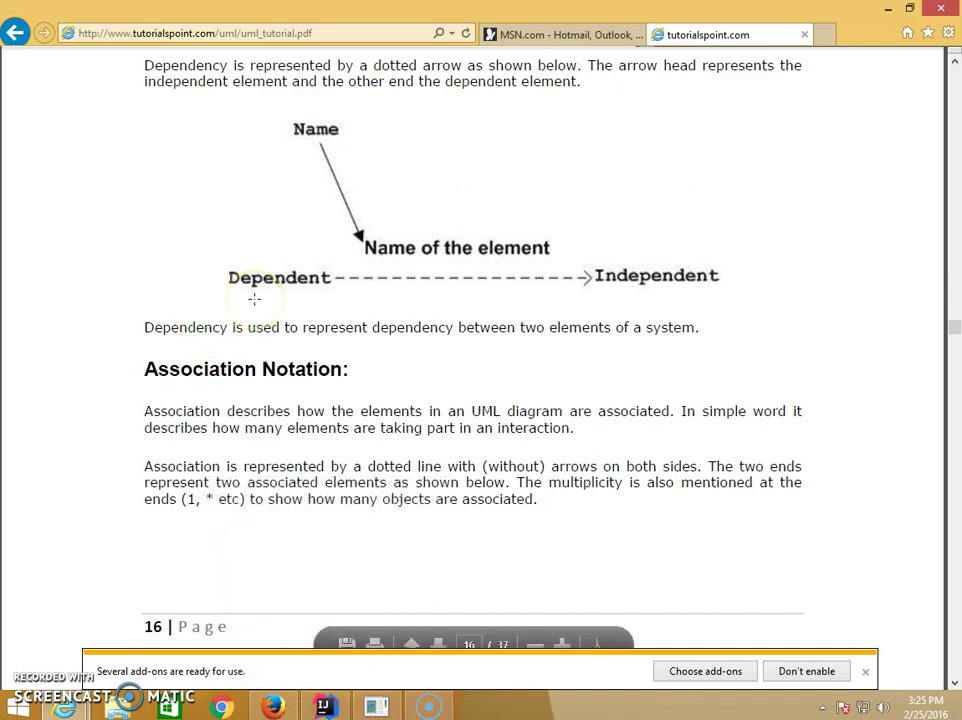
pyautogui.click(332, 280)
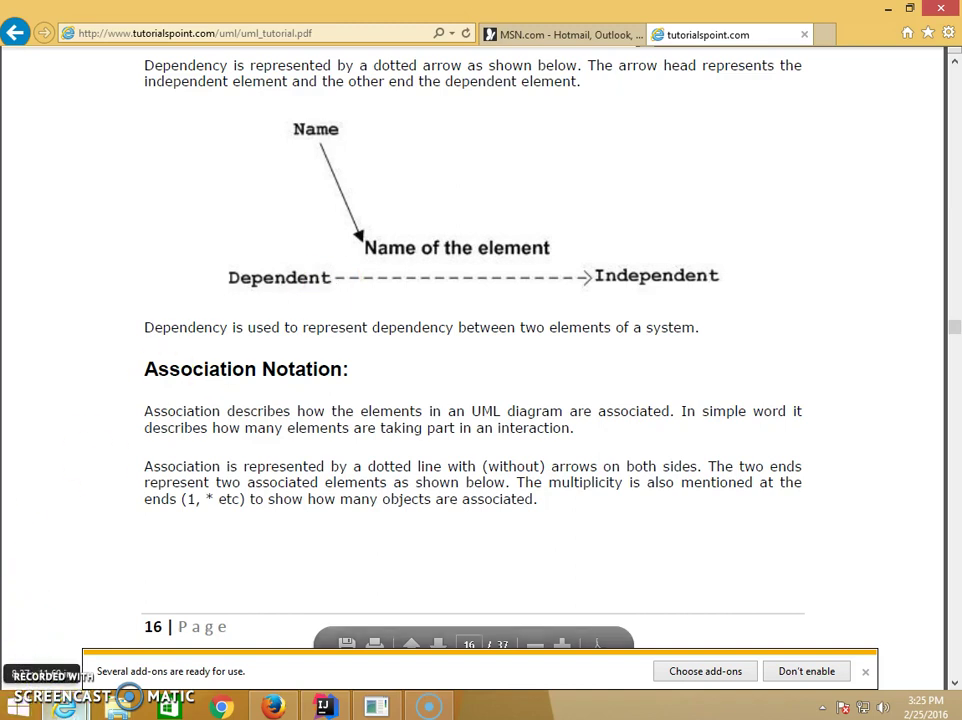
pyautogui.click(108, 448)
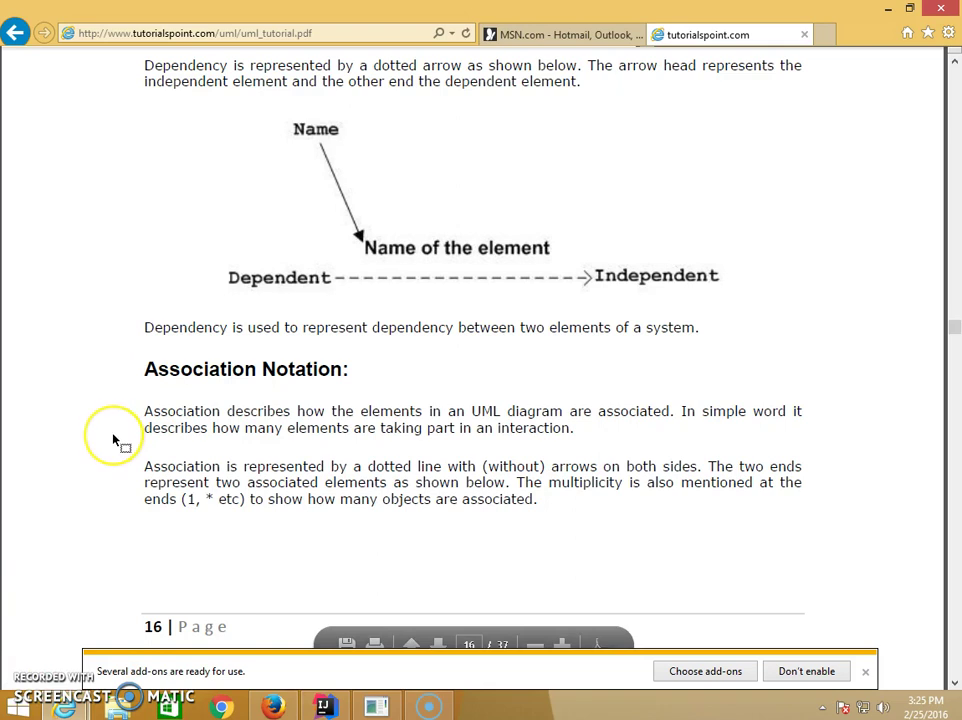
pyautogui.hotkey('alt', 'Tab')
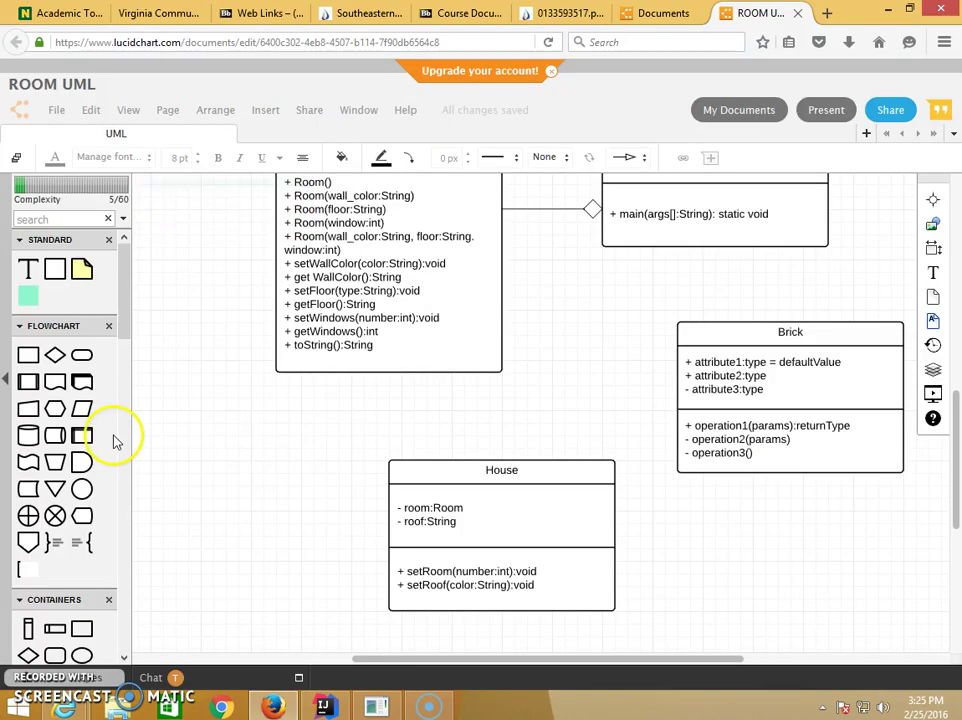
# - Review the Room and House classes, then select House's room:Room attribute text for editing
pyautogui.click(444, 510)
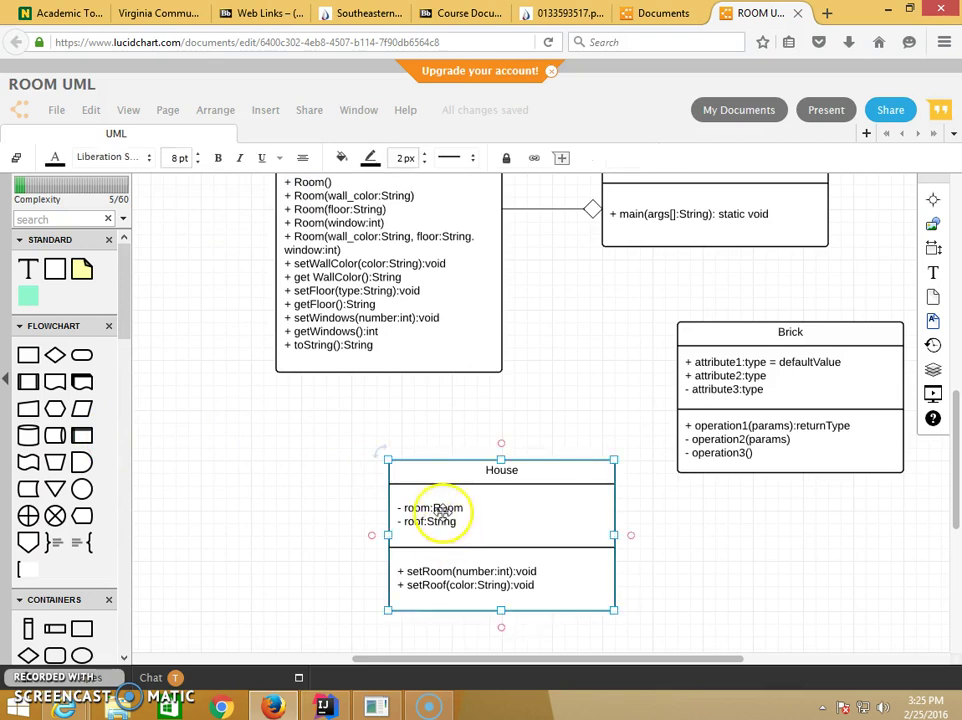
pyautogui.scroll(2, 444, 510)
pyautogui.click(350, 265)
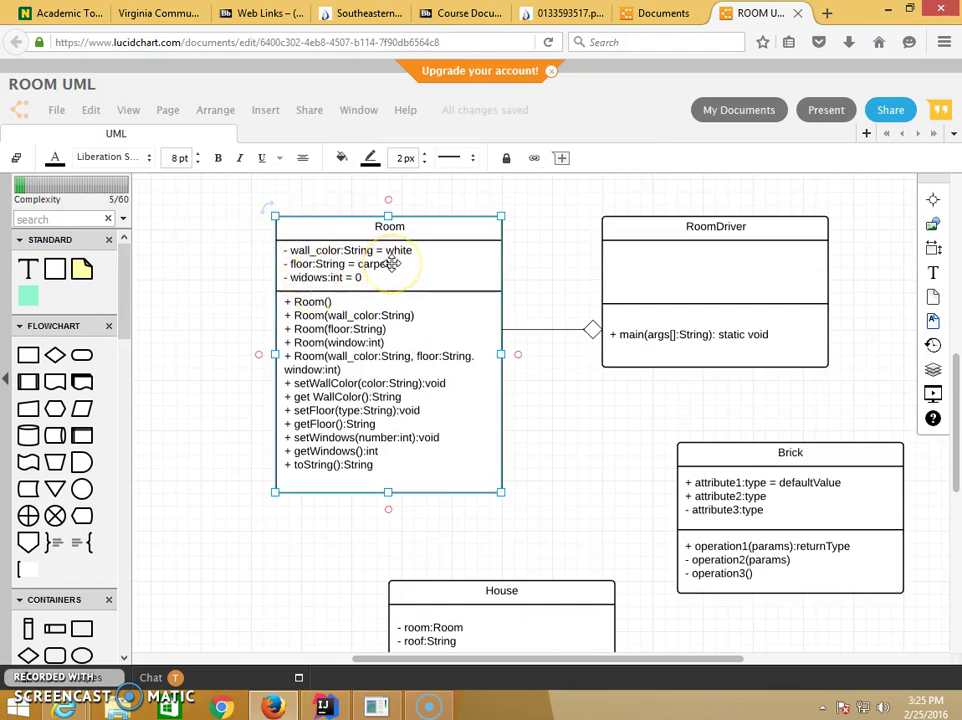
pyautogui.scroll(-1, 436, 541)
pyautogui.click(505, 509)
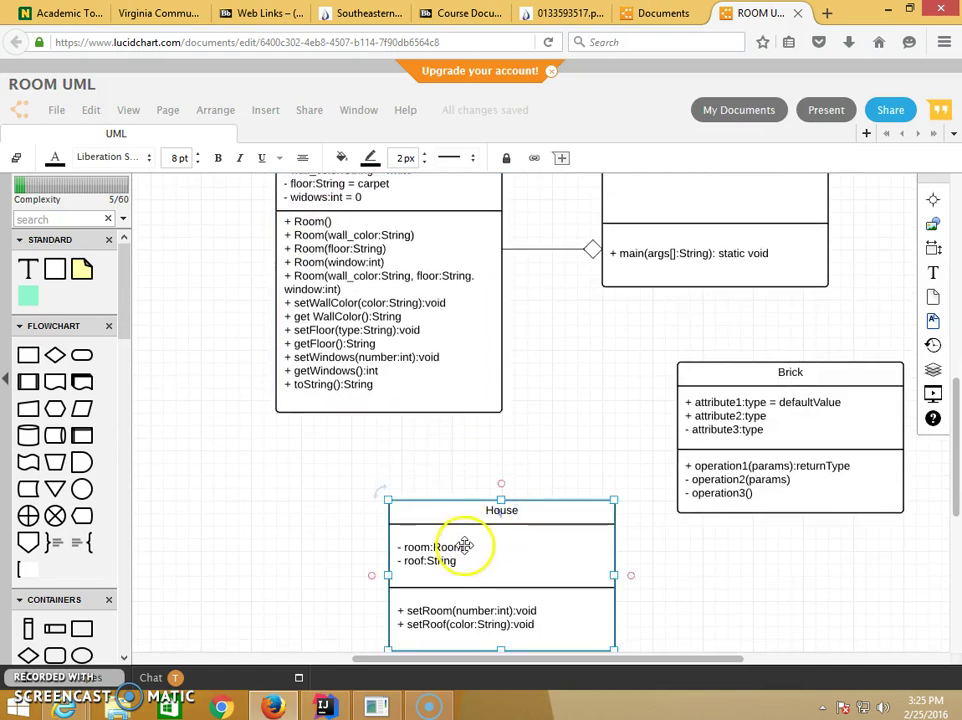
pyautogui.moveTo(464, 545); pyautogui.dragTo(410, 543)
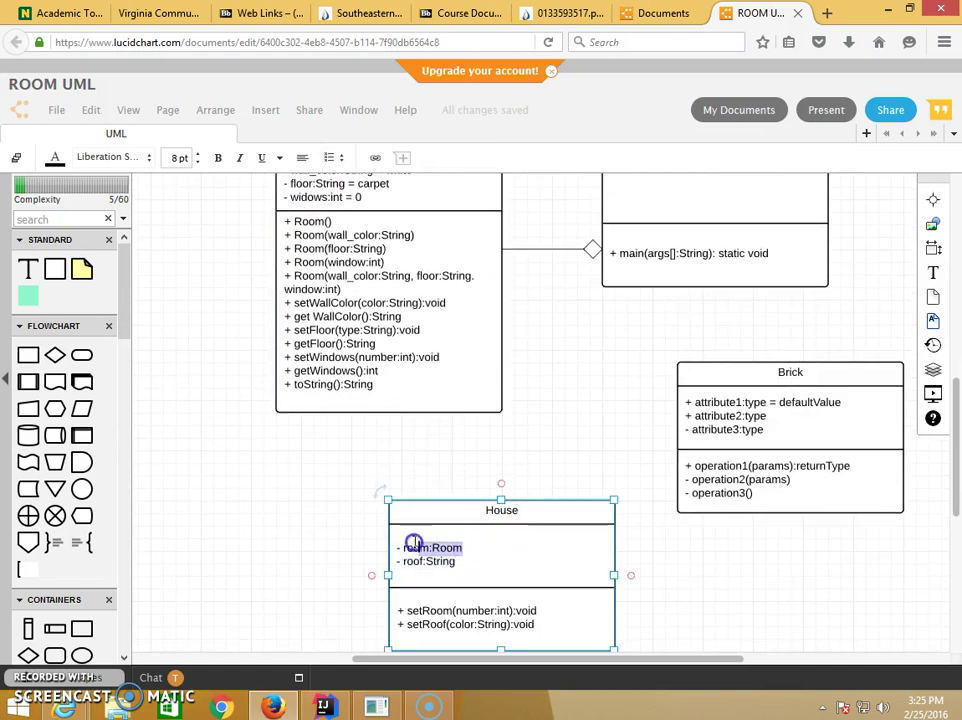